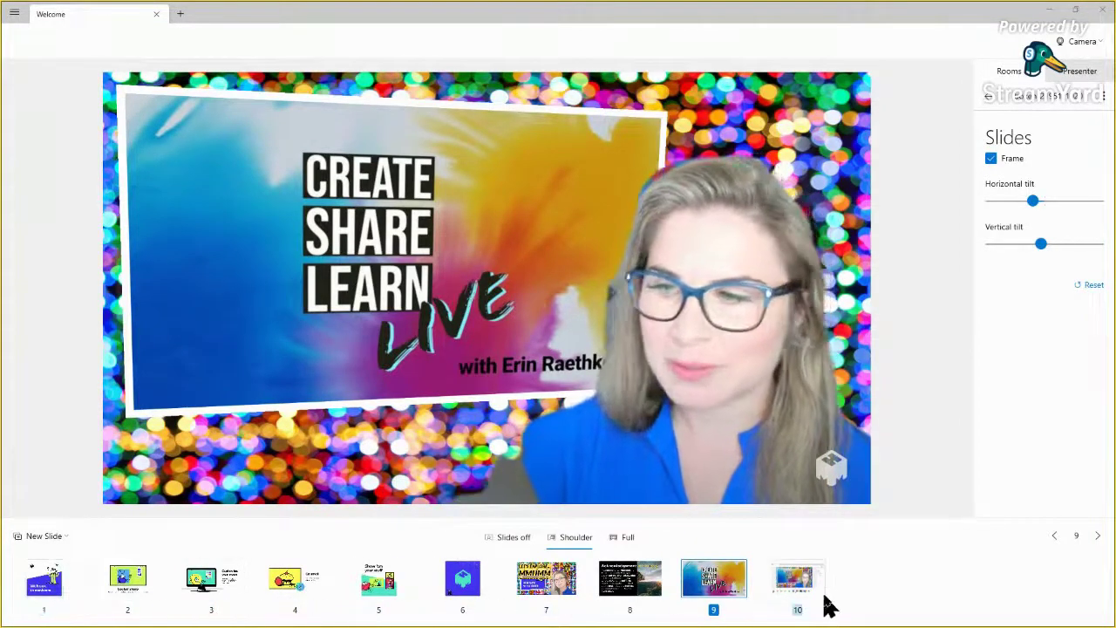
Step: Present the slides one after another, going from slide 1 through slide 7
{"action": "left_click", "coordinate": [41, 576]}
{"action": "left_click", "coordinate": [145, 590]}
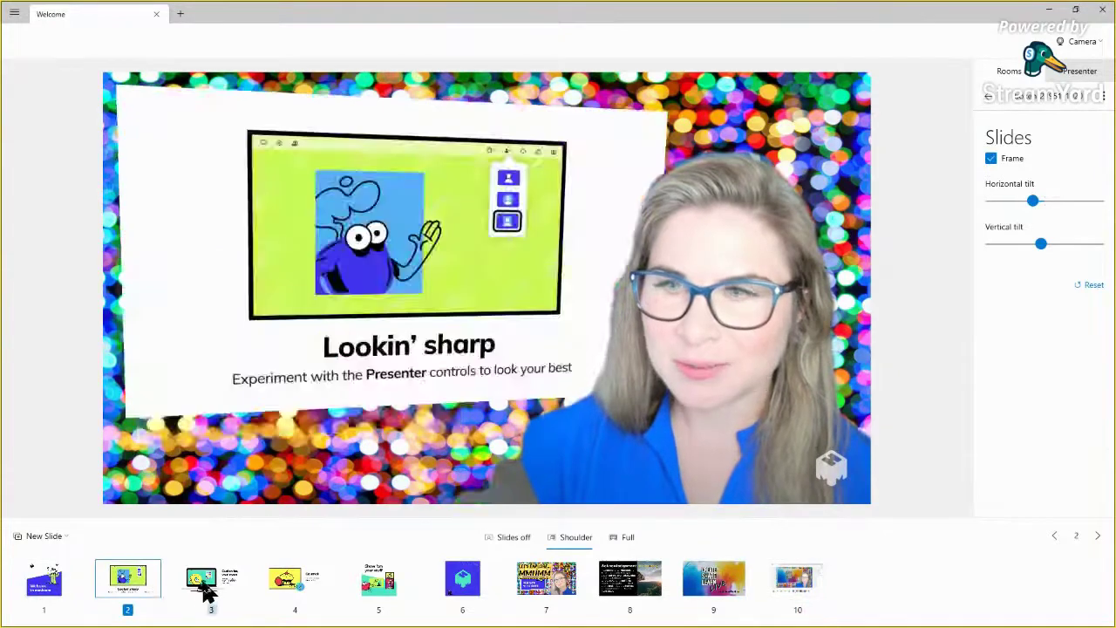
{"action": "left_click", "coordinate": [199, 590]}
{"action": "left_click", "coordinate": [273, 593]}
{"action": "left_click", "coordinate": [392, 599]}
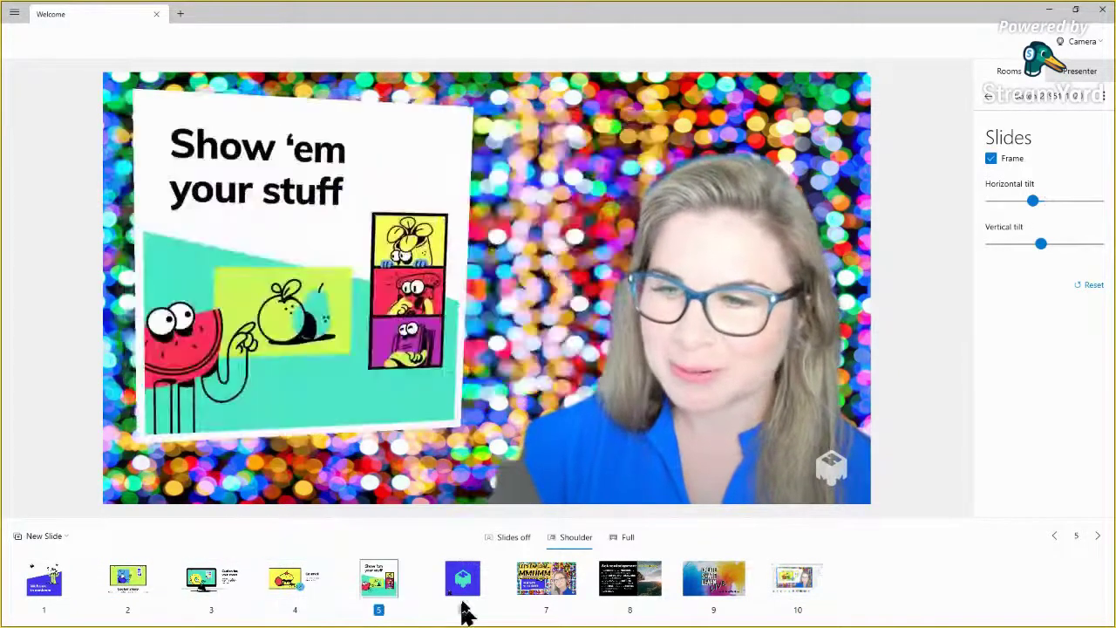
{"action": "left_click", "coordinate": [461, 605]}
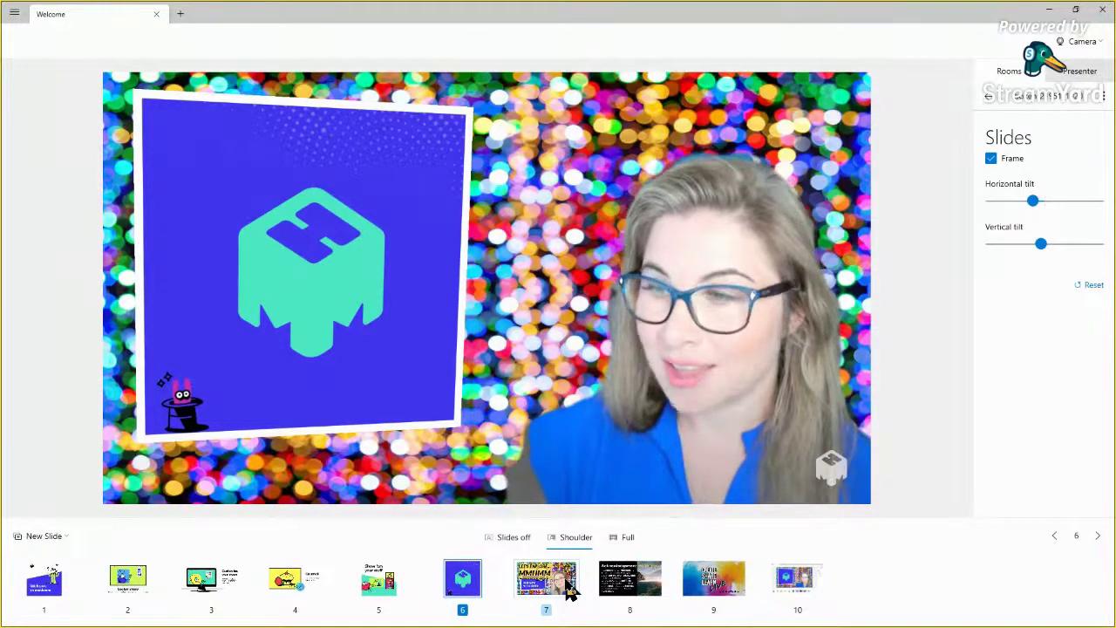
{"action": "left_click", "coordinate": [569, 589]}
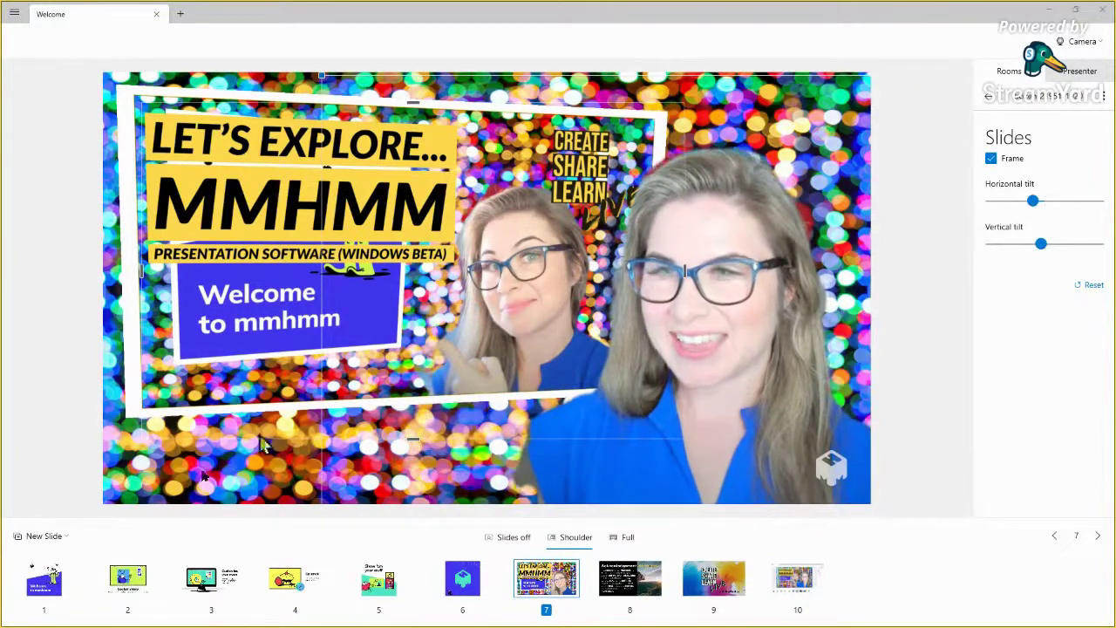
Step: Display the welcome slide 1, show the screen share on slide 10, and return to slide 7
{"action": "left_click", "coordinate": [42, 589]}
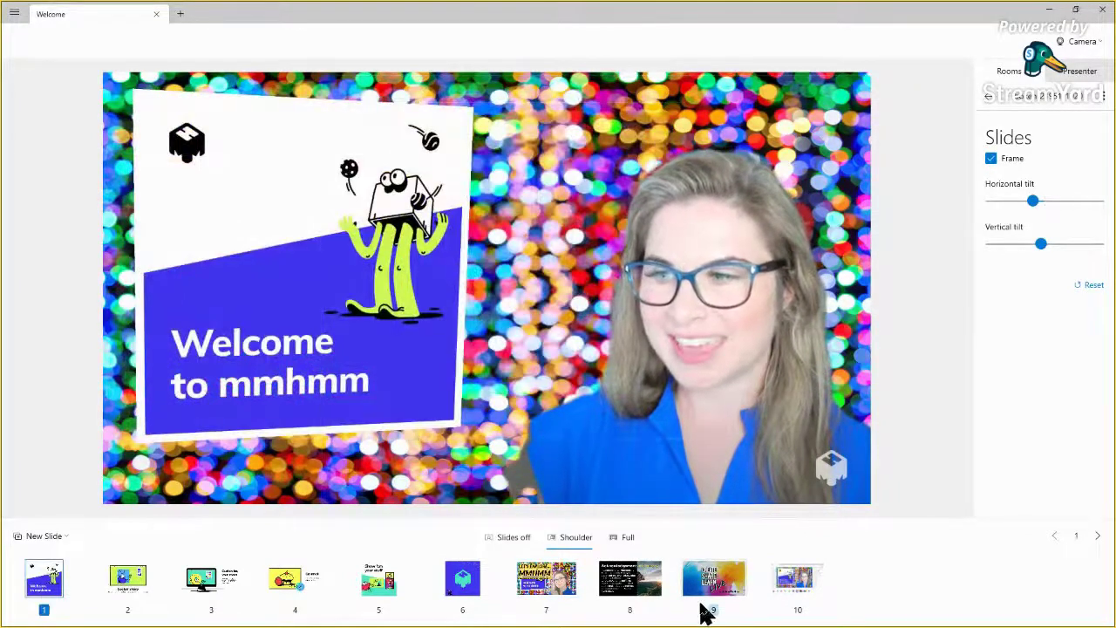
{"action": "left_click", "coordinate": [799, 593]}
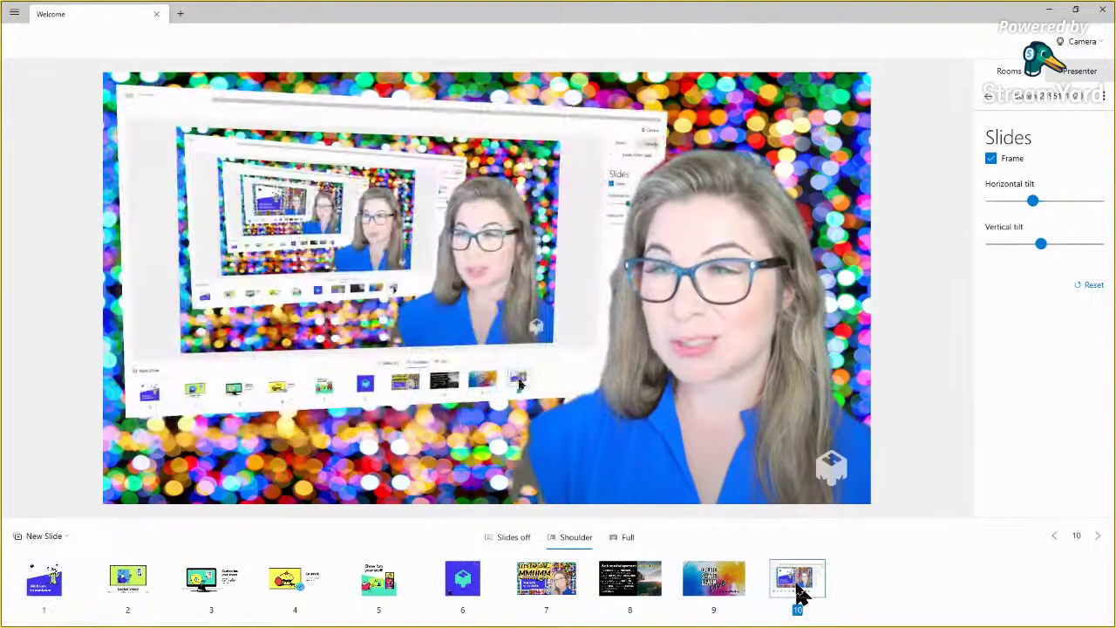
{"action": "left_click", "coordinate": [553, 588]}
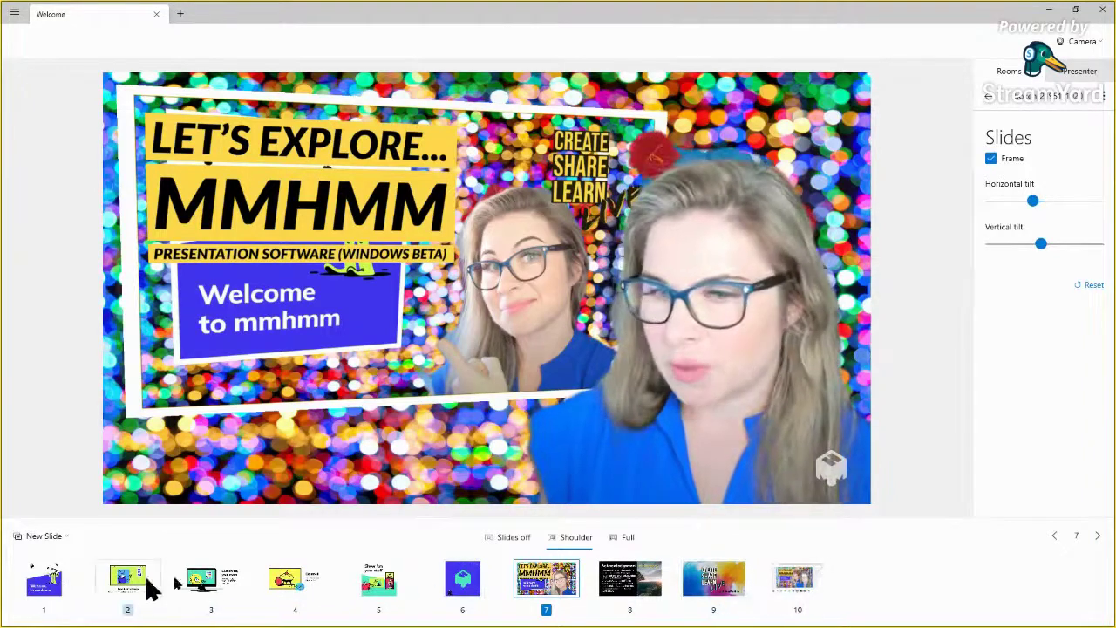
Step: Add a screen share slide of the entire Desktop 1 and display it in the presentation
{"action": "left_click", "coordinate": [66, 541]}
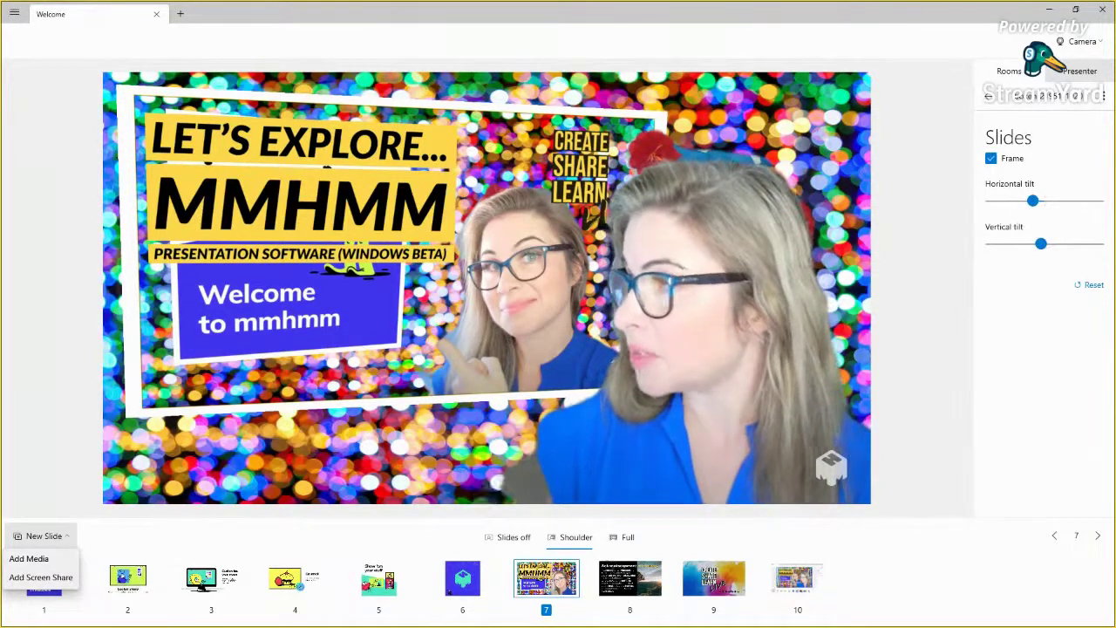
{"action": "key", "text": "alt+Tab"}
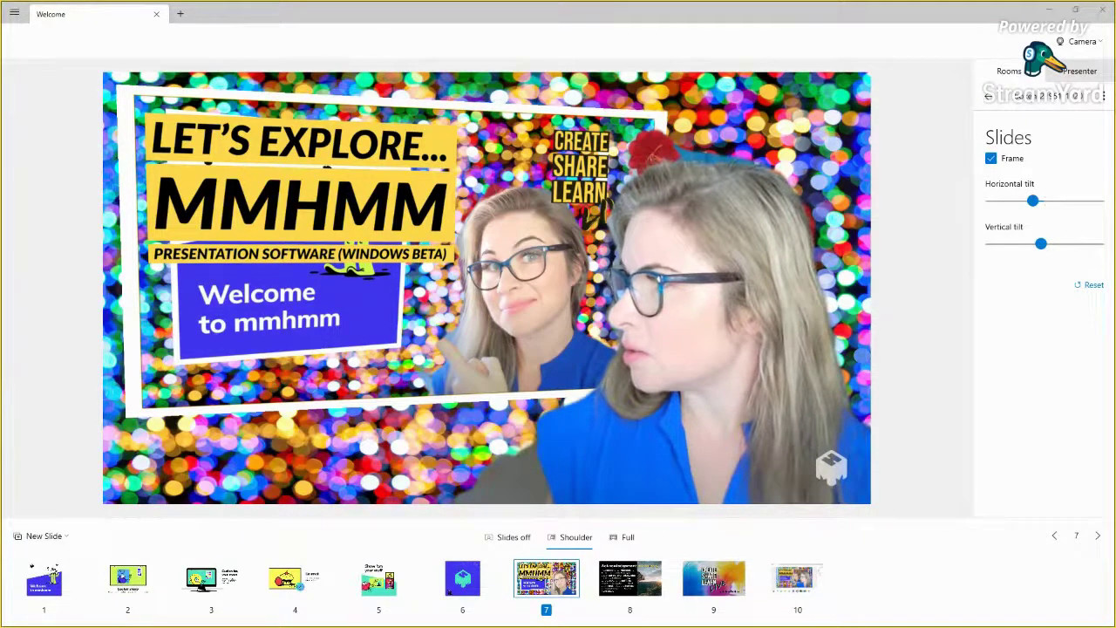
{"action": "left_click", "coordinate": [51, 538]}
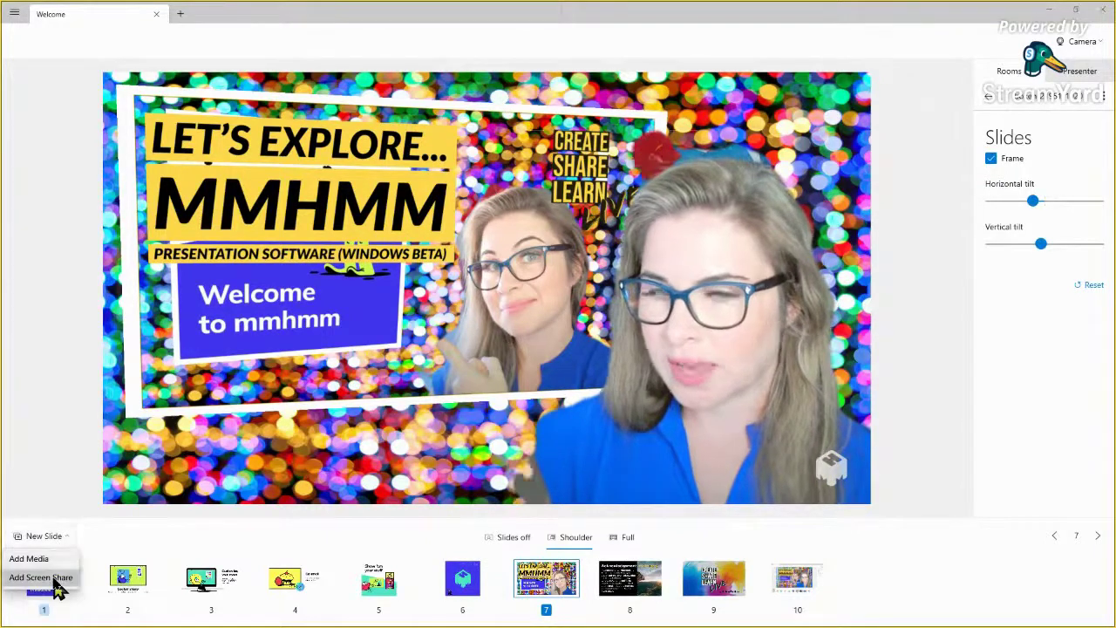
{"action": "left_click", "coordinate": [53, 579]}
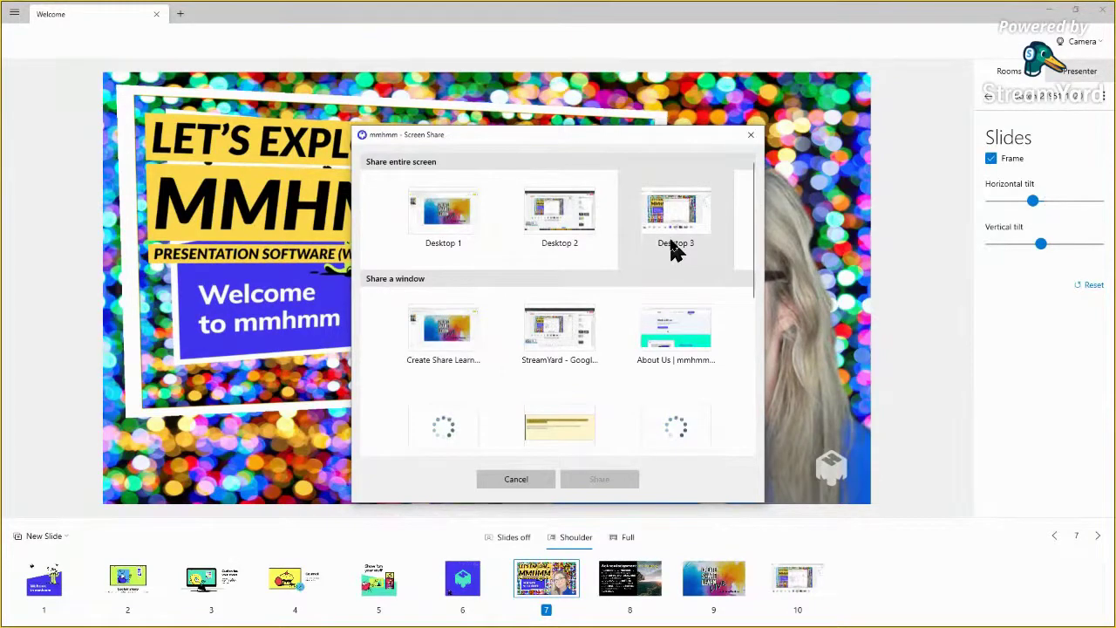
{"action": "left_click", "coordinate": [465, 231]}
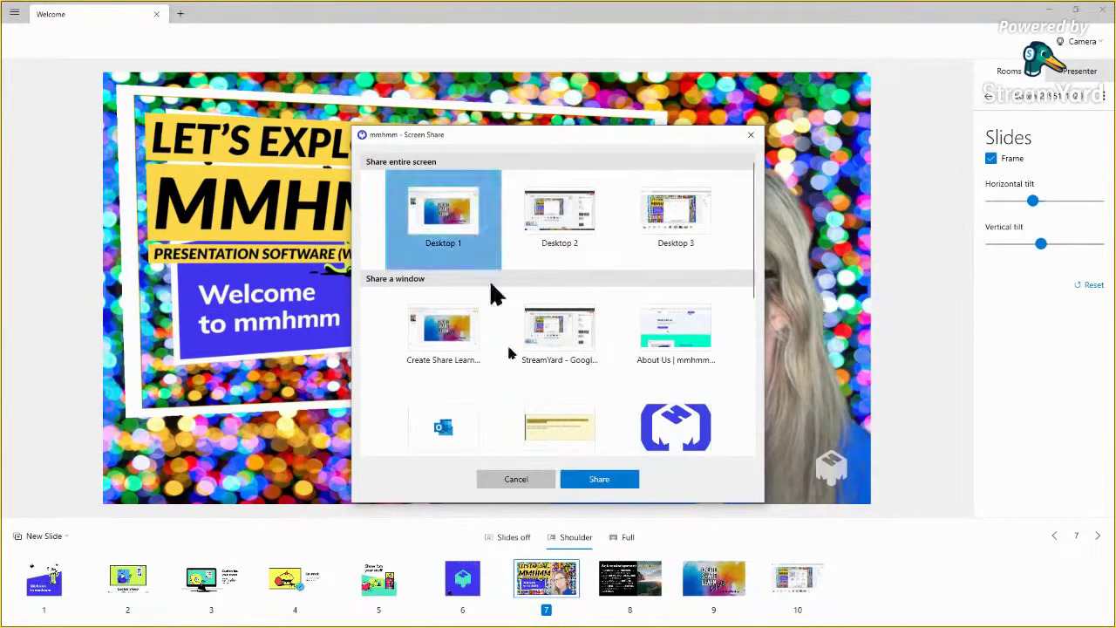
{"action": "left_click", "coordinate": [623, 481]}
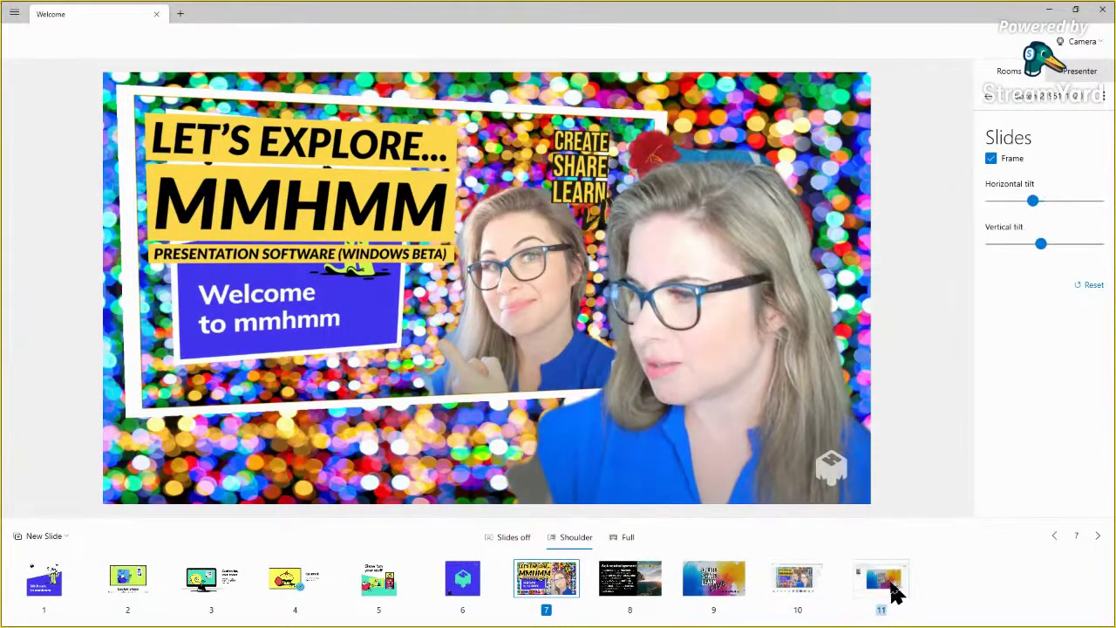
{"action": "left_click", "coordinate": [896, 593]}
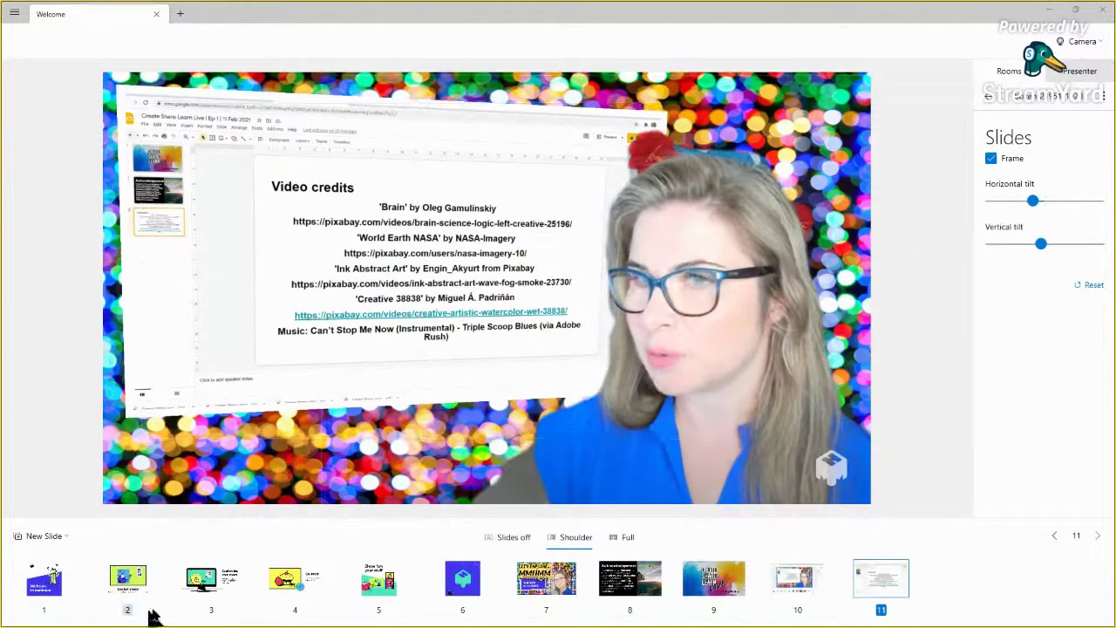
Step: Add the image "Create Share Learn Live _ Ep 1 _ 11 Feb 2021" from Downloads as a media slide and display it
{"action": "left_click", "coordinate": [715, 584]}
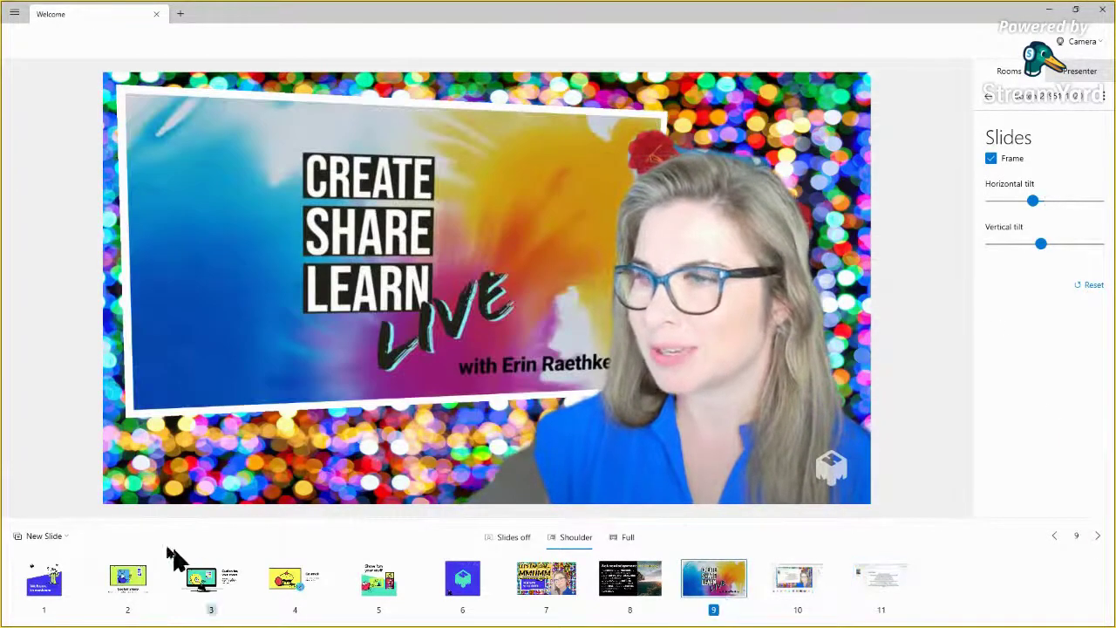
{"action": "left_click", "coordinate": [61, 540]}
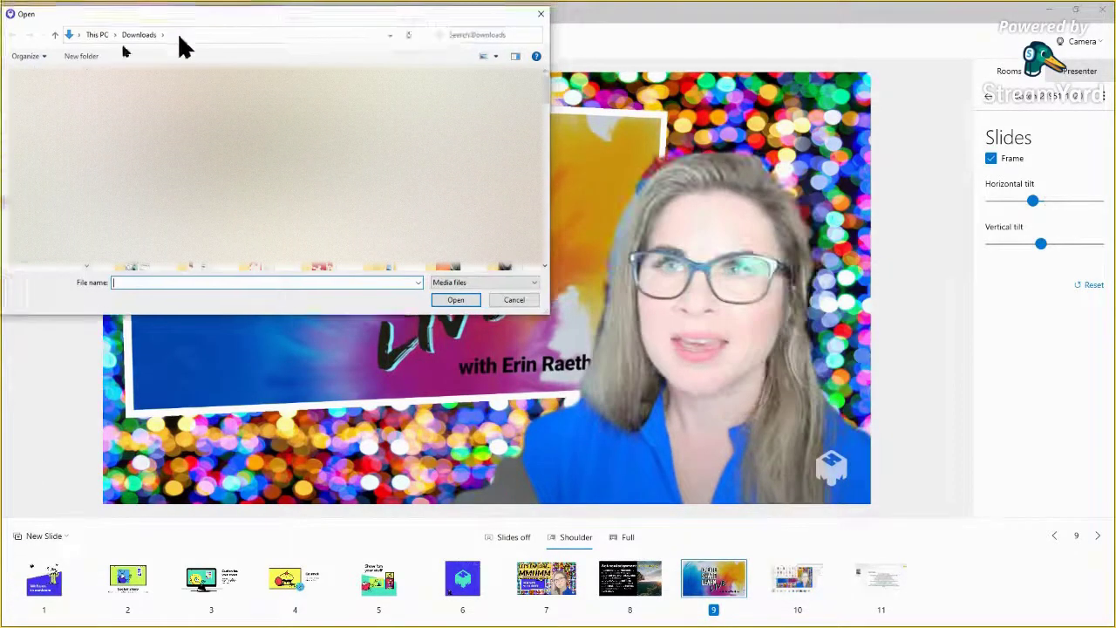
{"action": "key", "text": "Escape"}
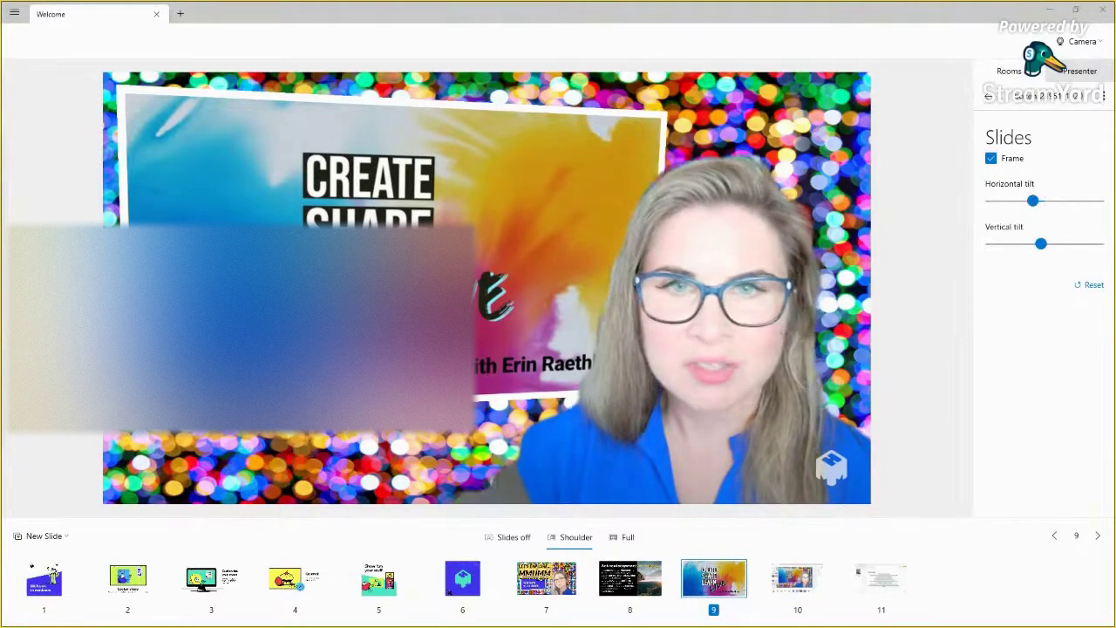
{"action": "left_click_drag", "start_coordinate": [2, 140], "coordinate": [83, 178]}
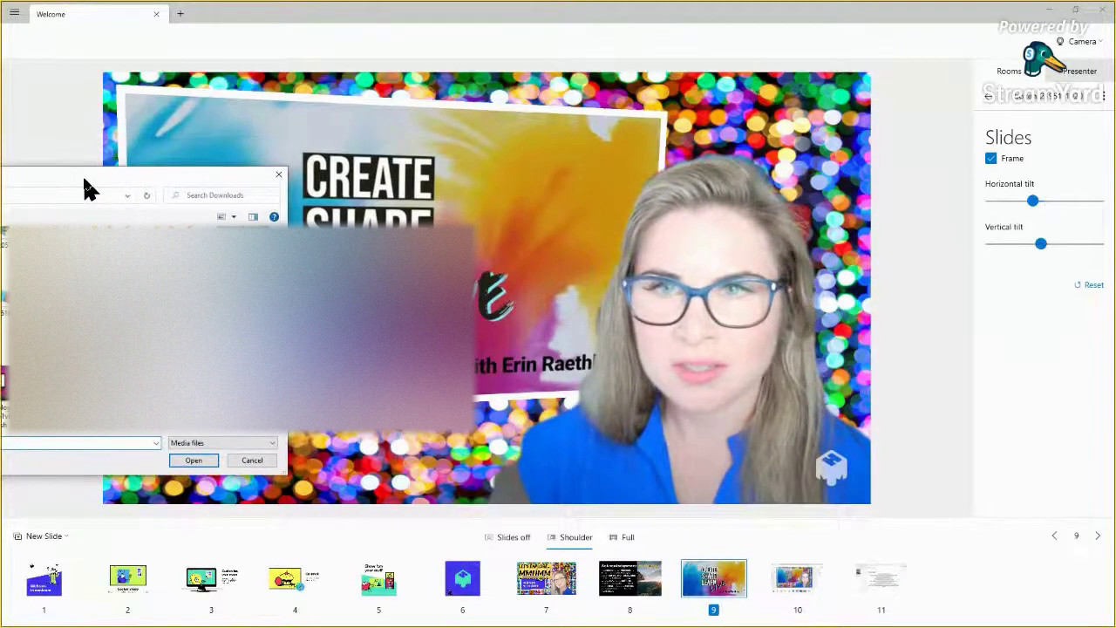
{"action": "left_click_drag", "start_coordinate": [1, 178], "coordinate": [2, 228]}
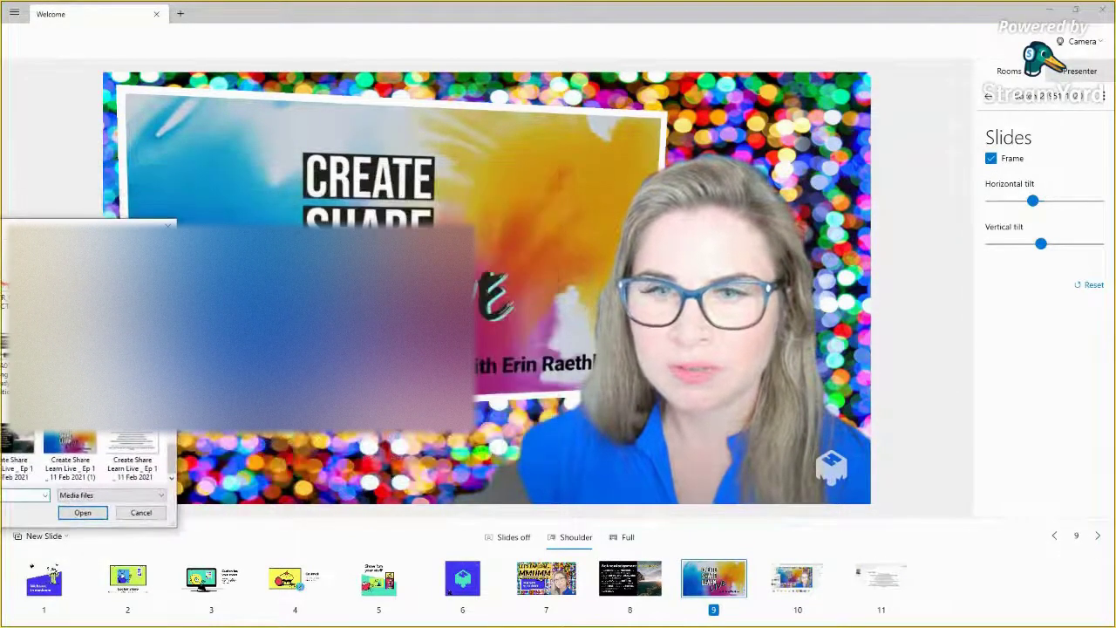
{"action": "left_click", "coordinate": [133, 446]}
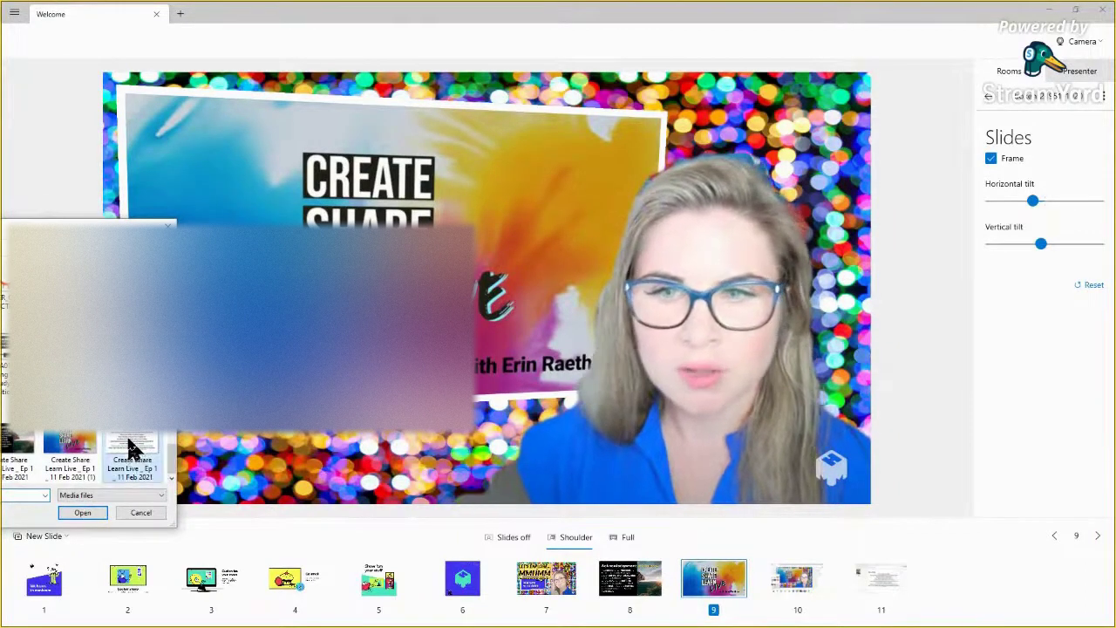
{"action": "left_click", "coordinate": [83, 513]}
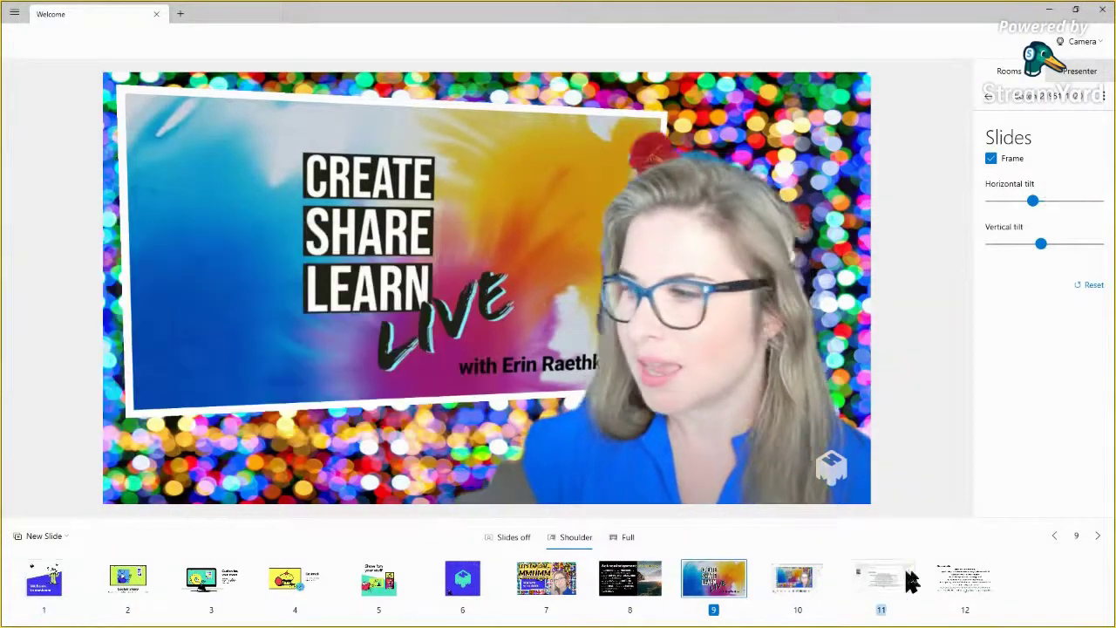
{"action": "left_click", "coordinate": [965, 580]}
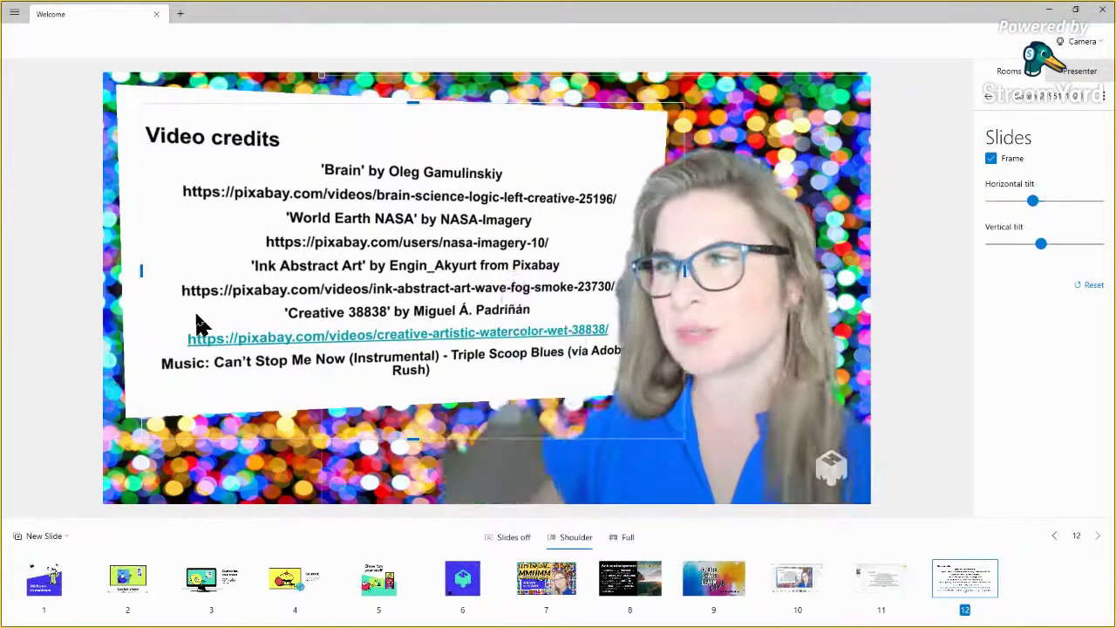
Step: Return to the room list and compare the Slides off, Full and Shoulder display modes on the video credits slide
{"action": "left_click", "coordinate": [989, 97]}
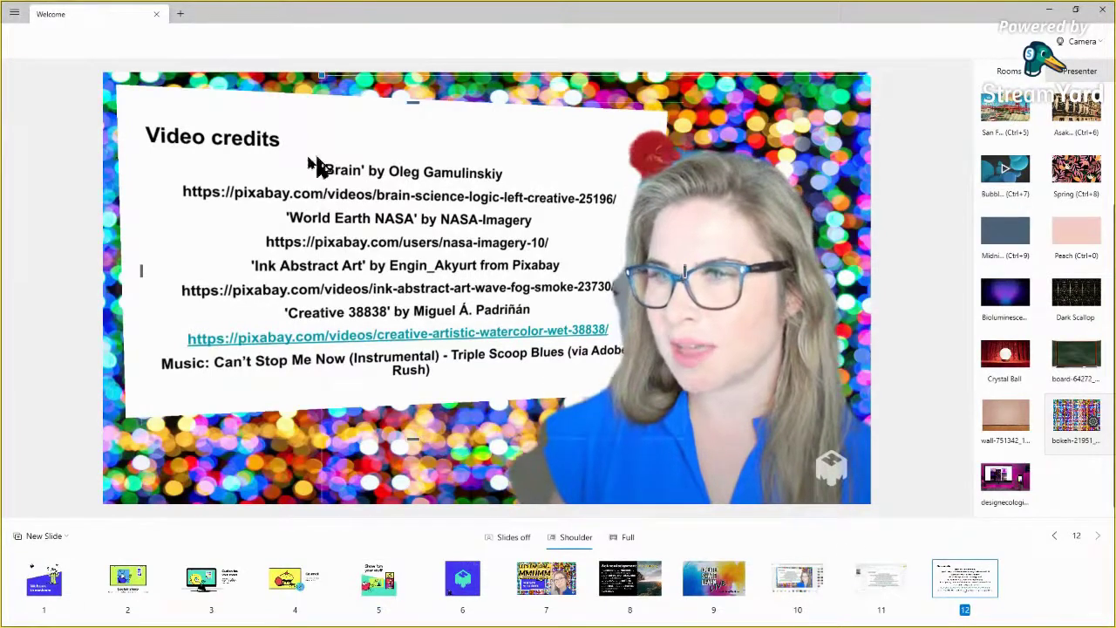
{"action": "left_click", "coordinate": [512, 538]}
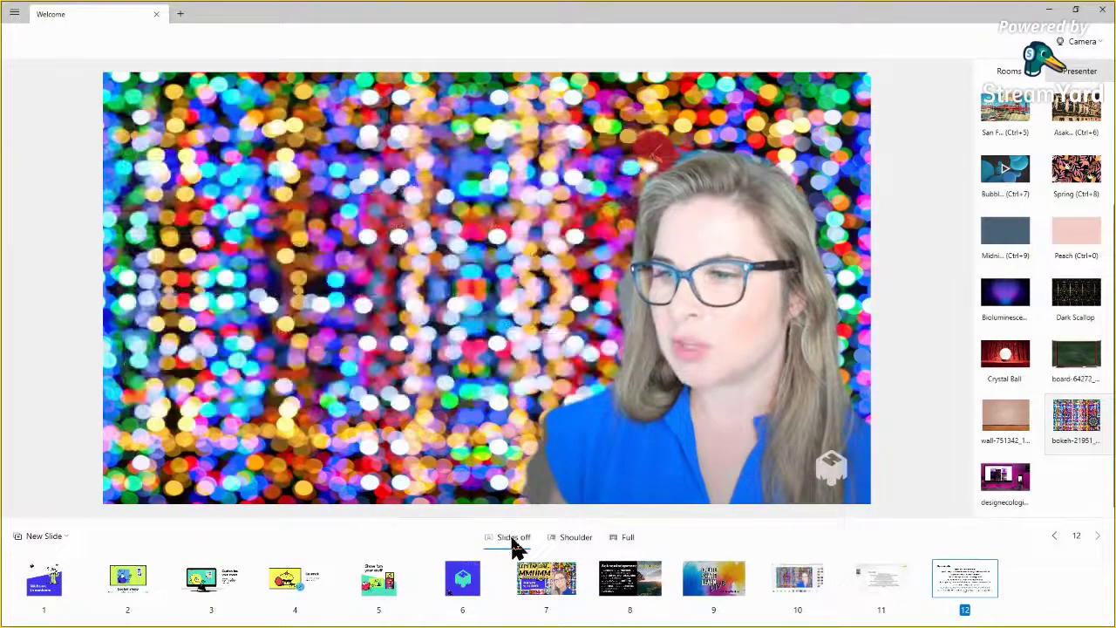
{"action": "left_click", "coordinate": [621, 541]}
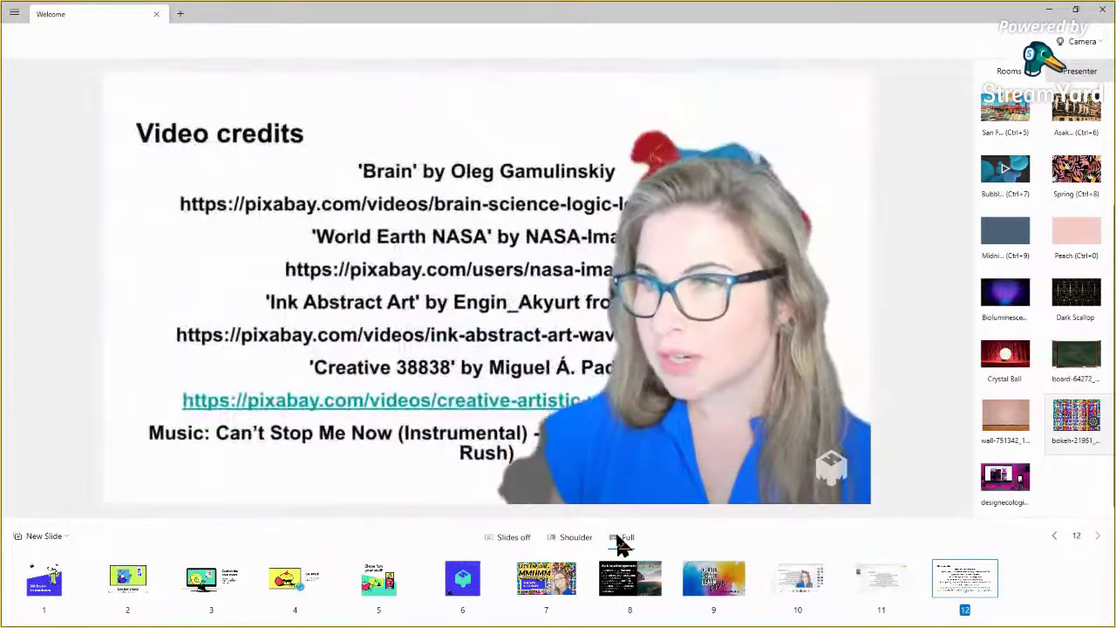
{"action": "left_click", "coordinate": [579, 546]}
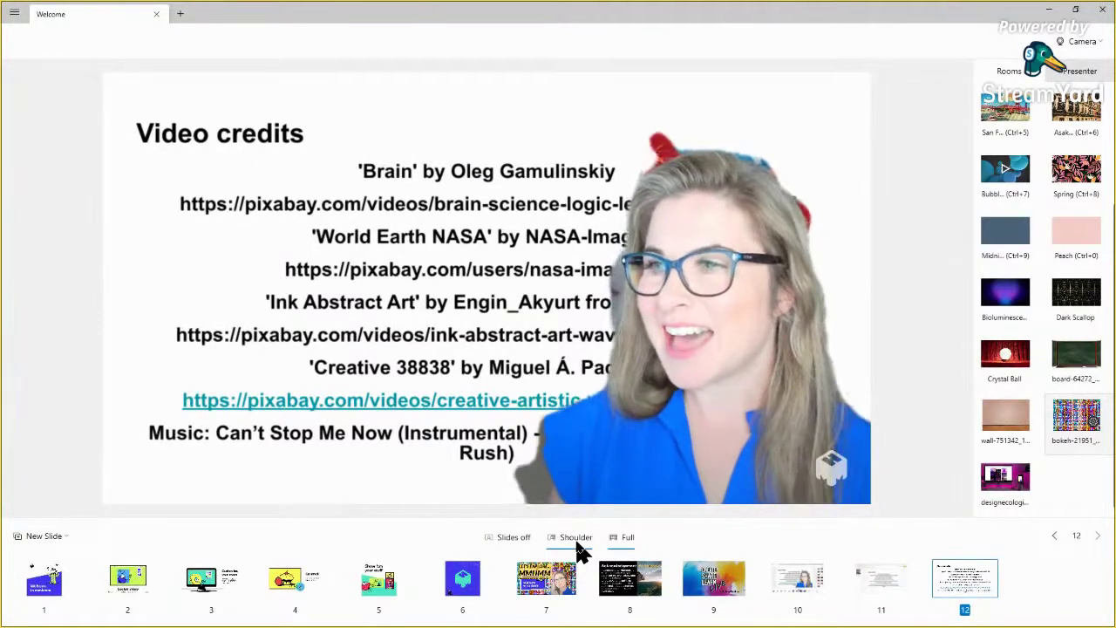
{"action": "left_click", "coordinate": [576, 540]}
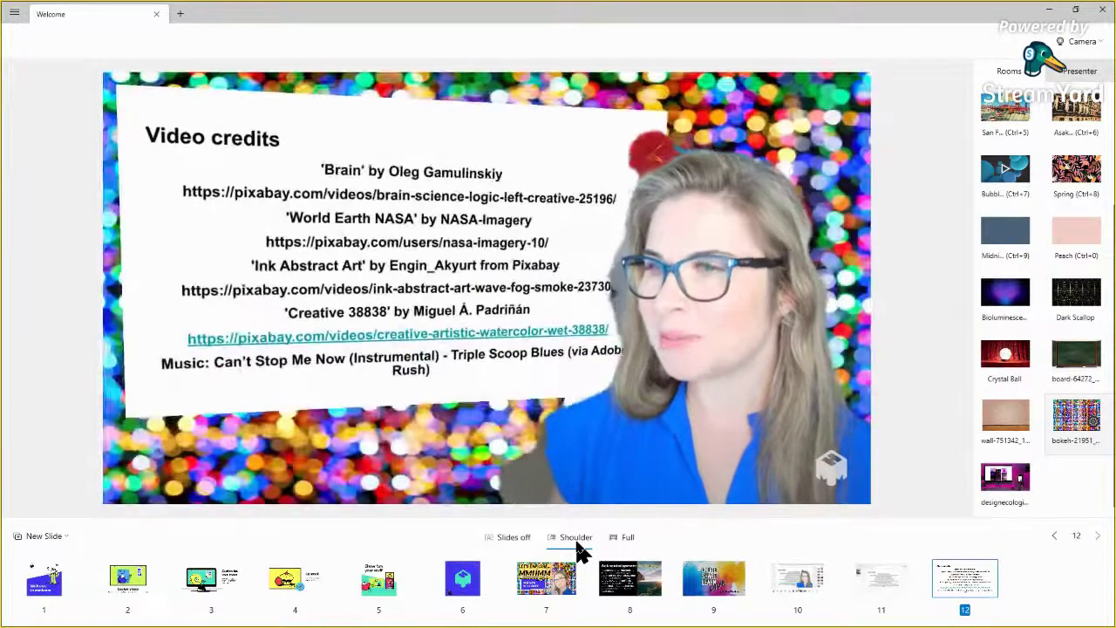
{"action": "left_click", "coordinate": [526, 542]}
{"action": "left_click", "coordinate": [574, 541]}
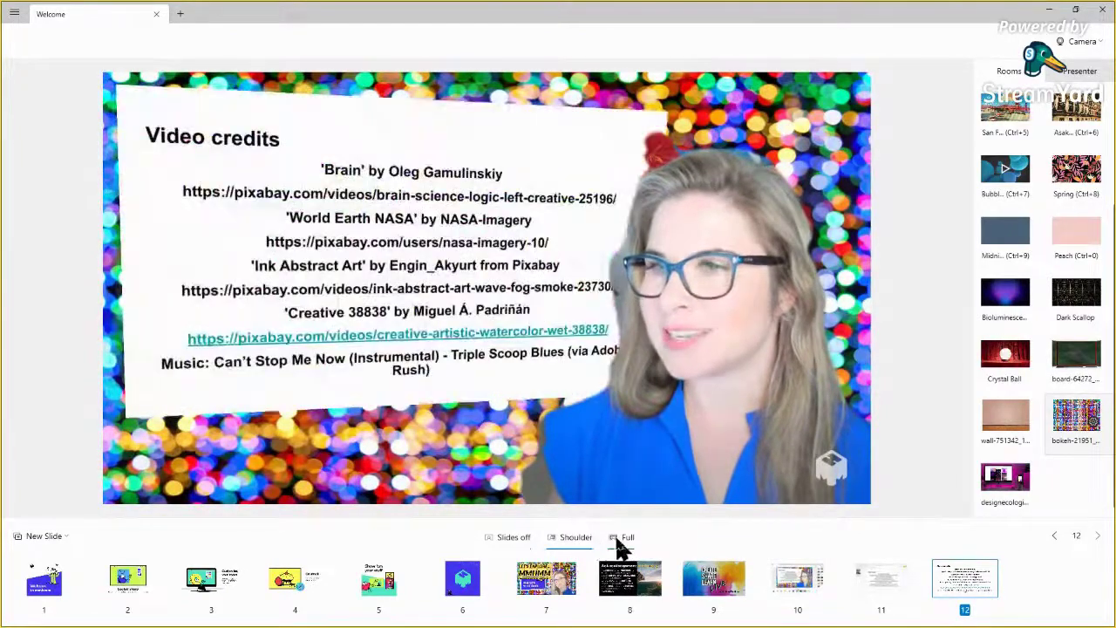
{"action": "left_click", "coordinate": [621, 542]}
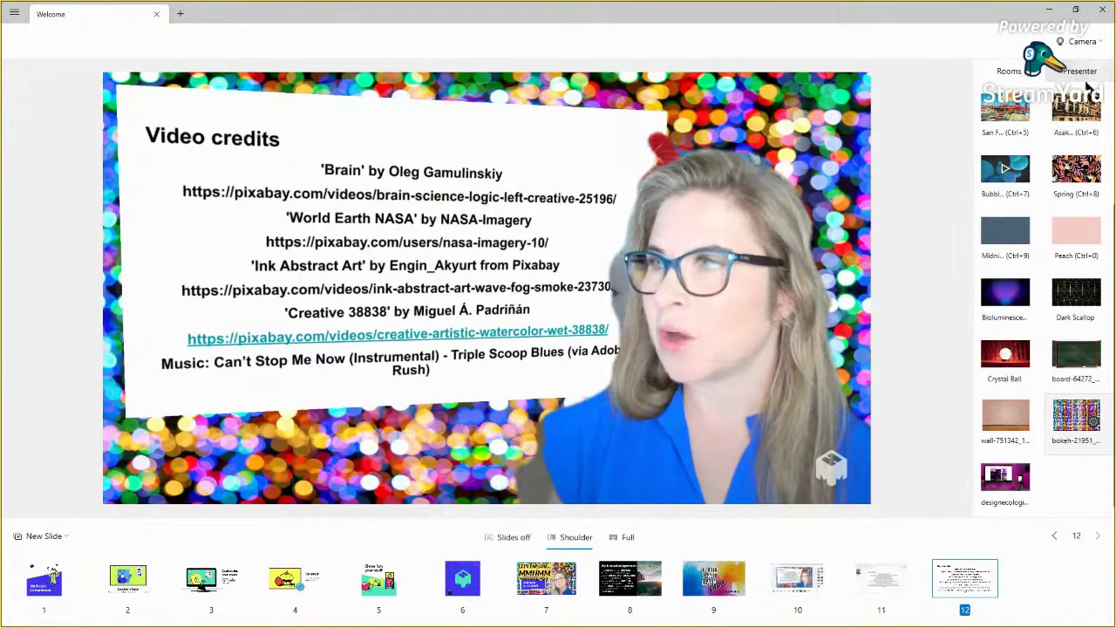
Step: Try the Waves room, switch to the bookshelf room, and move the video credits slide toward the scene's right edge
{"action": "scroll", "coordinate": [1021, 261], "scroll_direction": "up", "scroll_amount": 3}
{"action": "left_click", "coordinate": [1005, 160]}
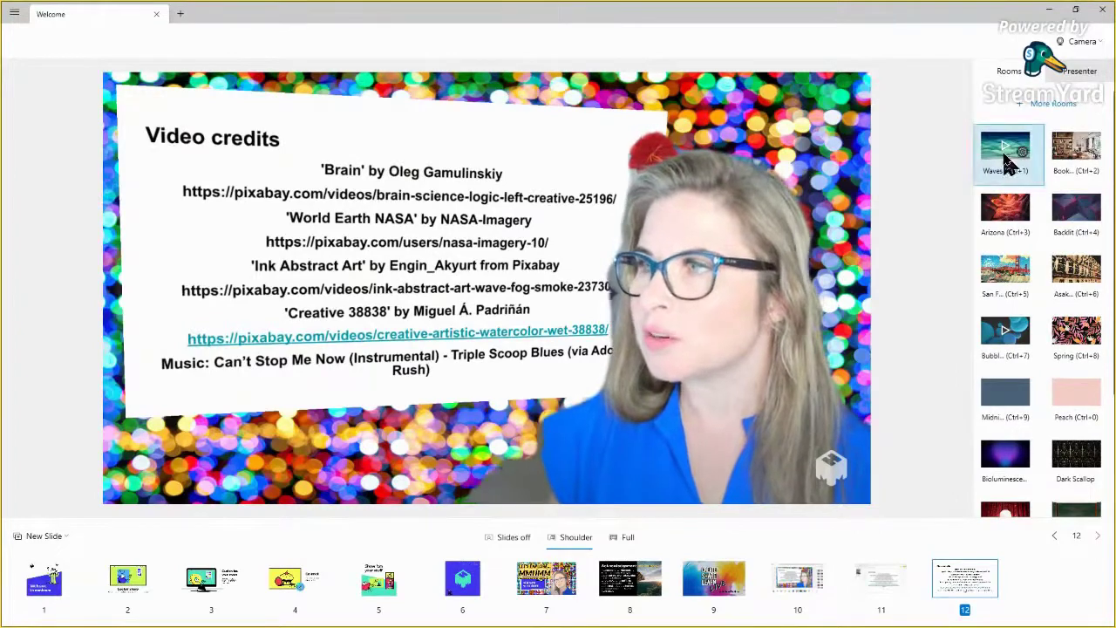
{"action": "left_click", "coordinate": [1082, 166]}
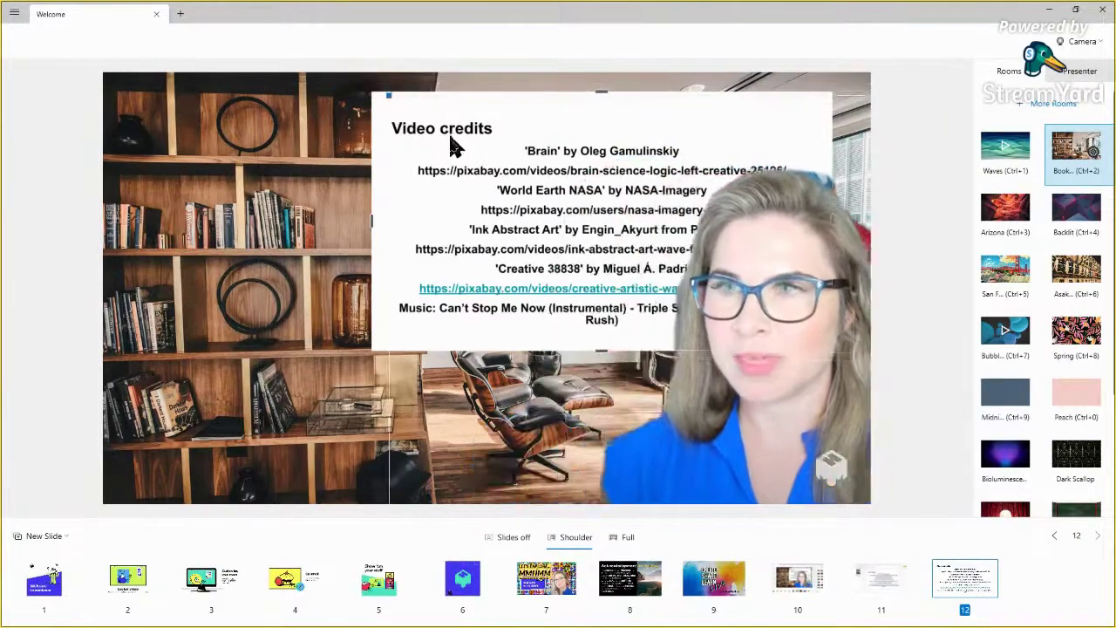
{"action": "left_click_drag", "start_coordinate": [381, 148], "coordinate": [482, 139]}
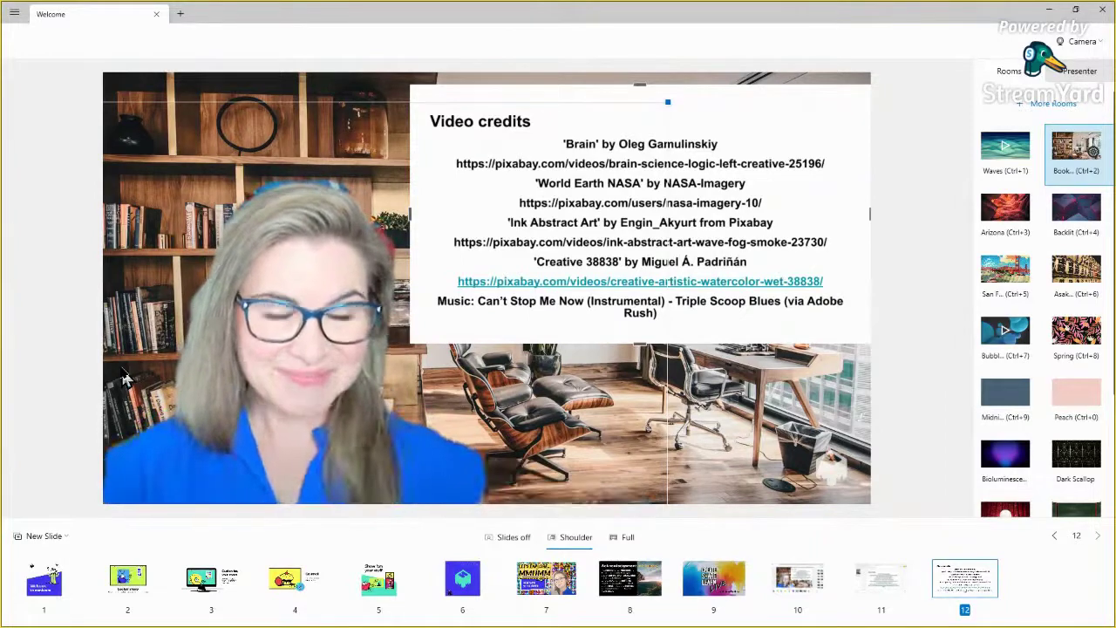
Step: Try the Arizona, Backlit and San Francisco rooms behind the video credits slide, and switch to the paper lantern room
{"action": "left_click", "coordinate": [1008, 225]}
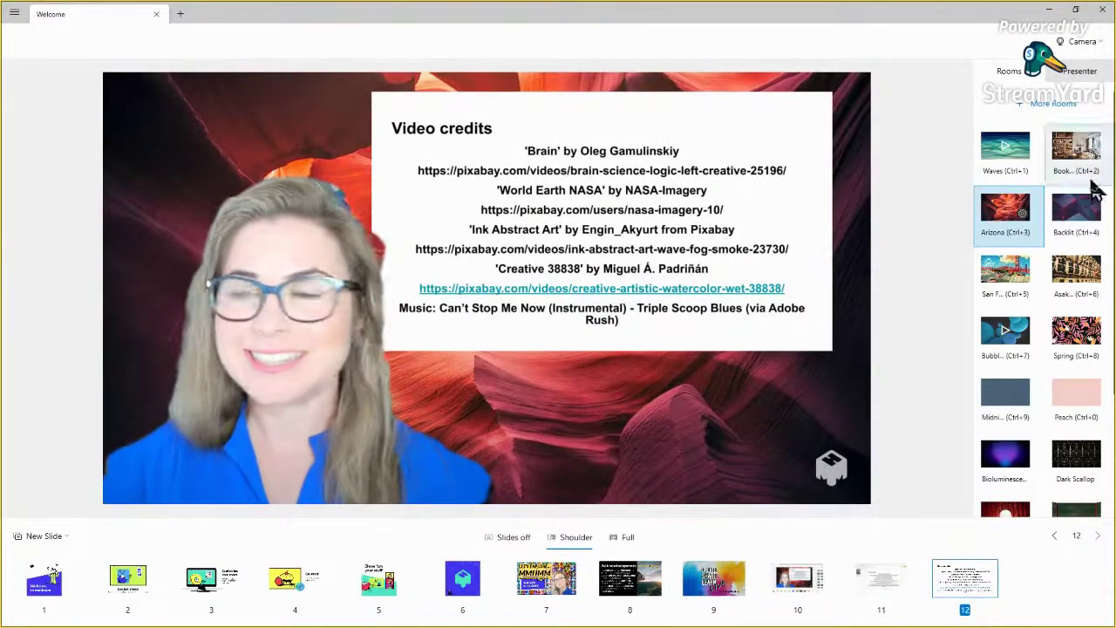
{"action": "left_click", "coordinate": [1088, 222]}
{"action": "left_click", "coordinate": [1011, 277]}
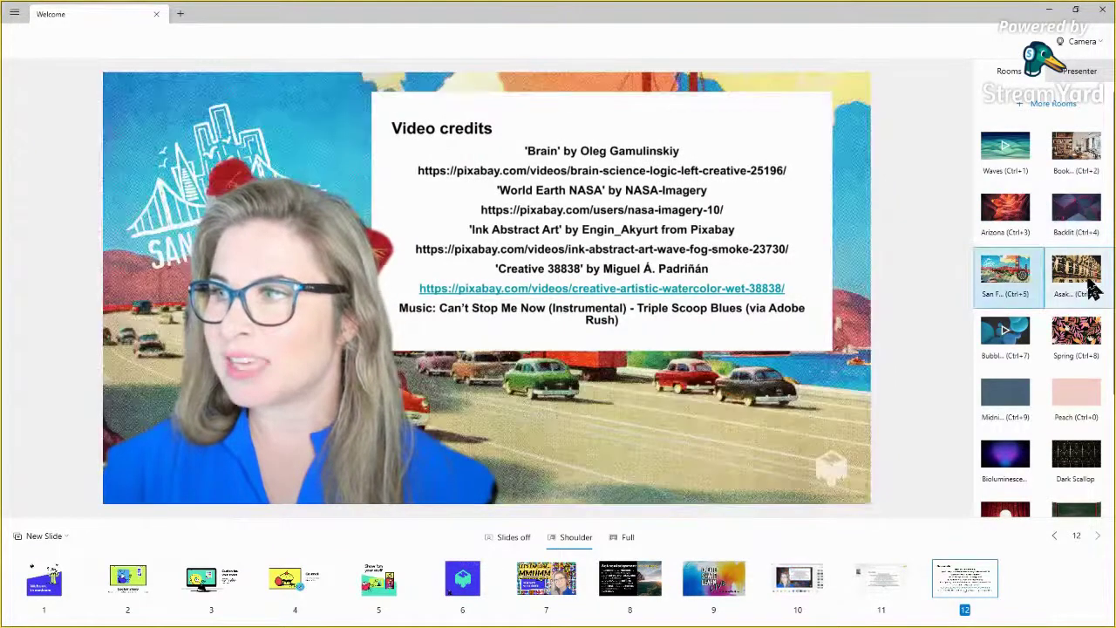
{"action": "left_click", "coordinate": [1091, 284]}
{"action": "scroll", "coordinate": [1073, 348], "scroll_direction": "down", "scroll_amount": 3}
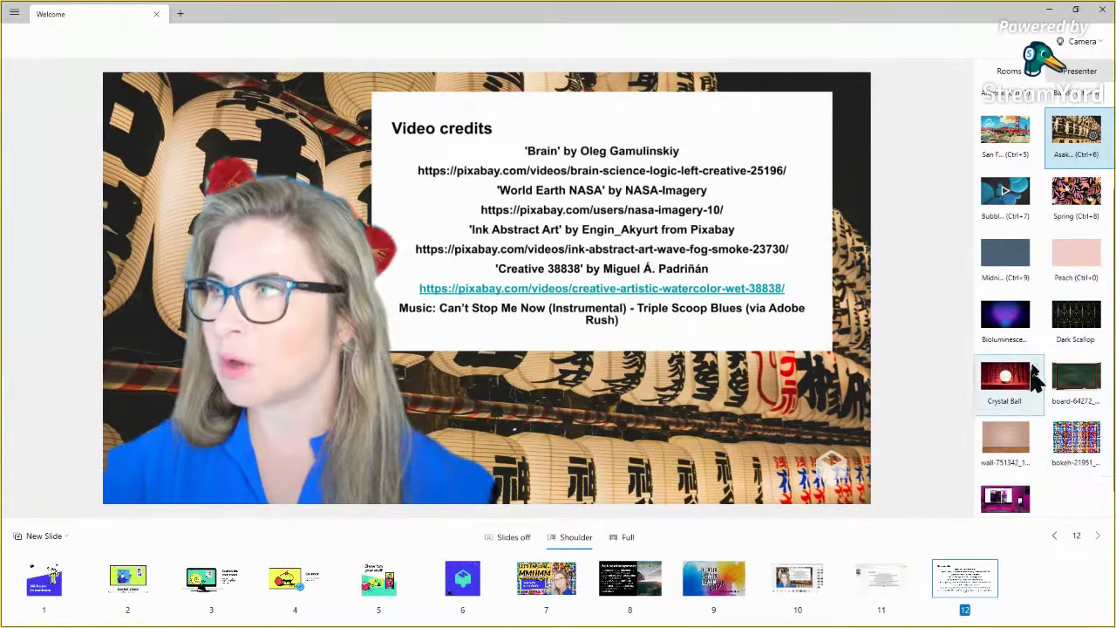
Step: Switch to the Crystal Ball room with slides off, and open that room's settings
{"action": "scroll", "coordinate": [1073, 306], "scroll_direction": "up", "scroll_amount": 2}
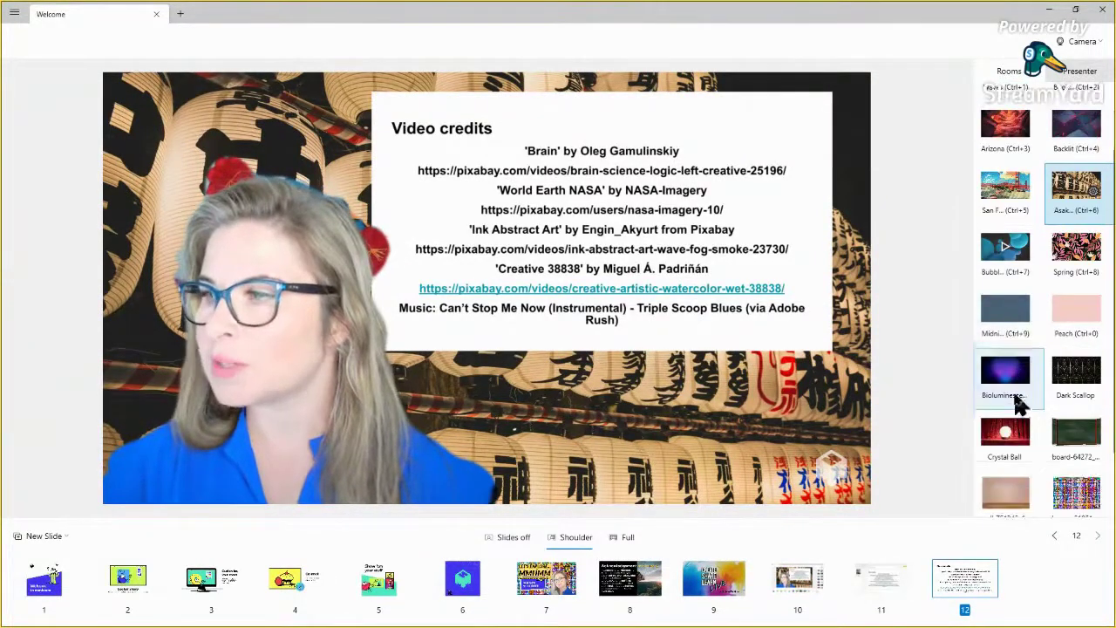
{"action": "scroll", "coordinate": [1043, 452], "scroll_direction": "down", "scroll_amount": 1}
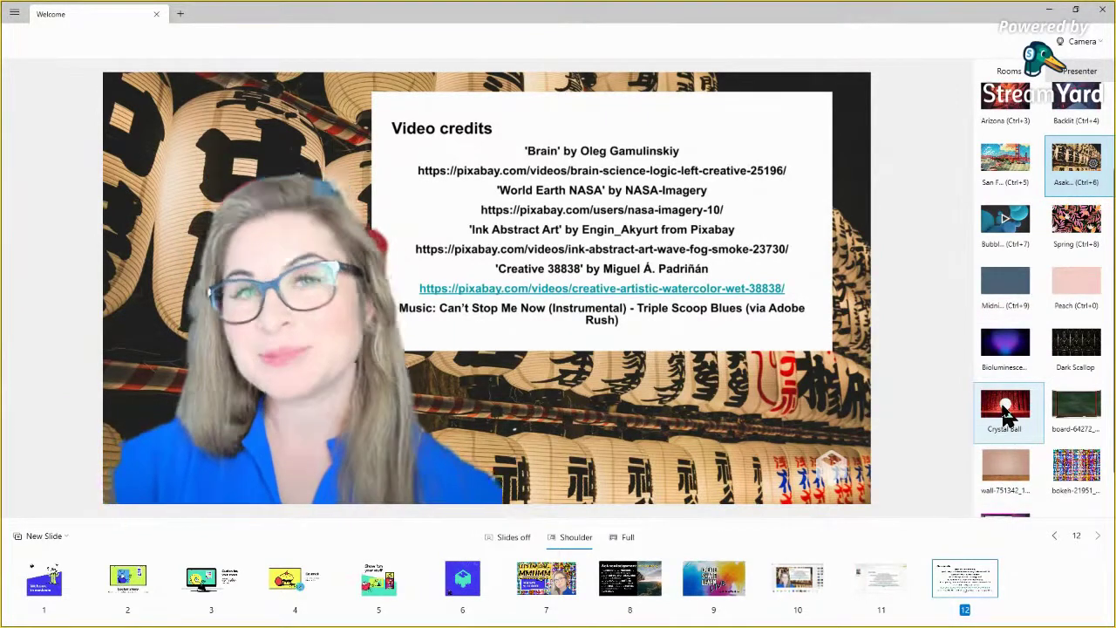
{"action": "left_click", "coordinate": [1005, 410]}
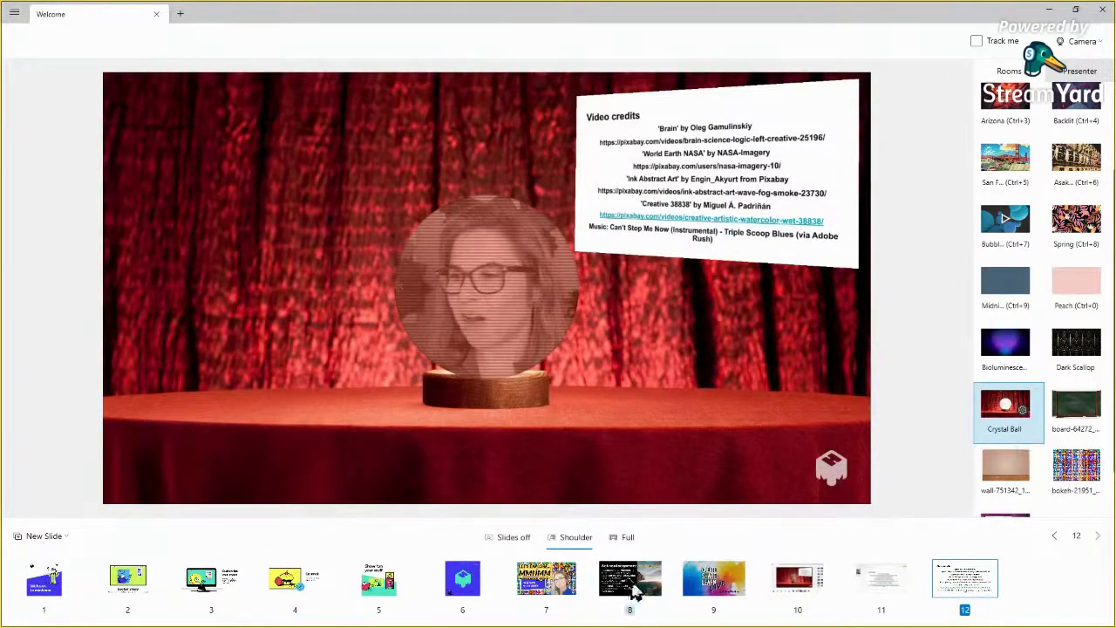
{"action": "left_click", "coordinate": [509, 538]}
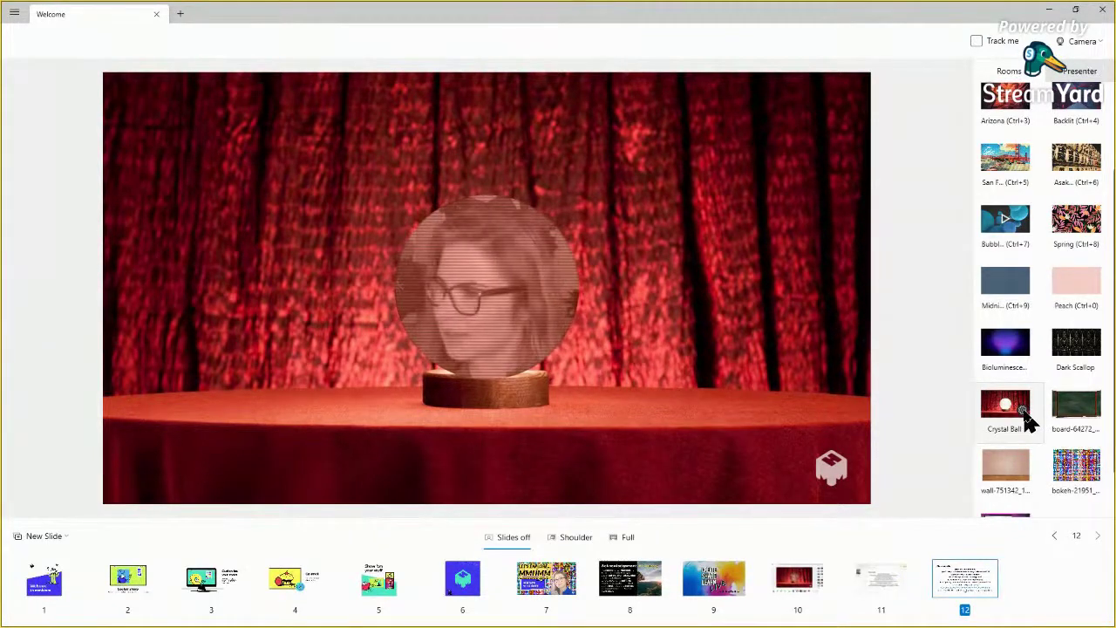
{"action": "left_click", "coordinate": [1028, 422]}
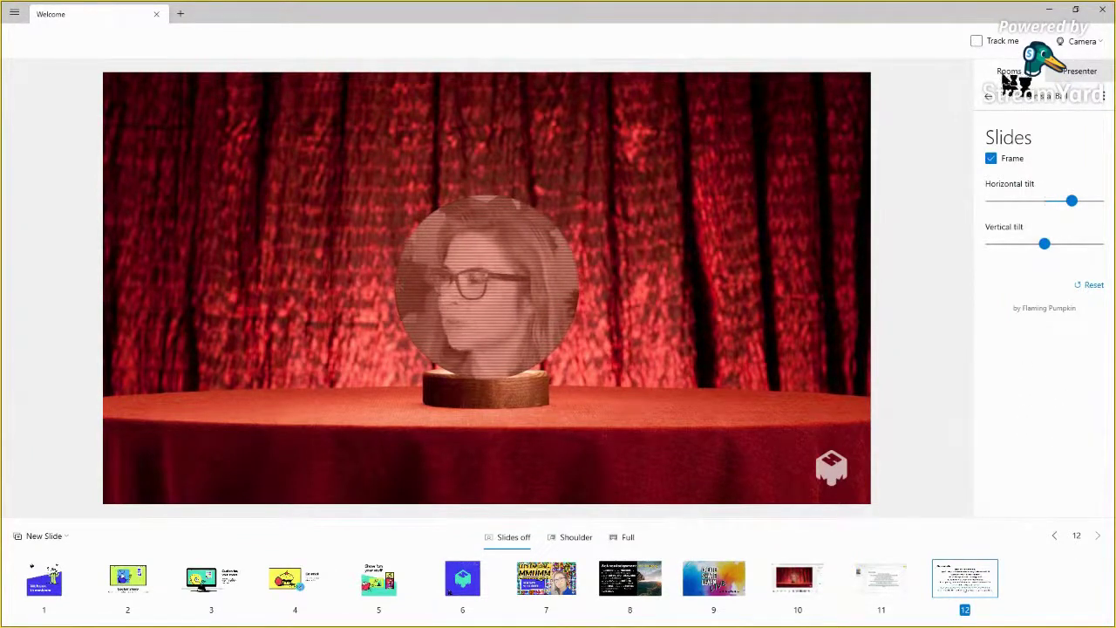
Step: In the presenter settings, fade the presenter out completely, restore full opacity, and adjust the presenter's size slightly
{"action": "left_click", "coordinate": [1096, 75]}
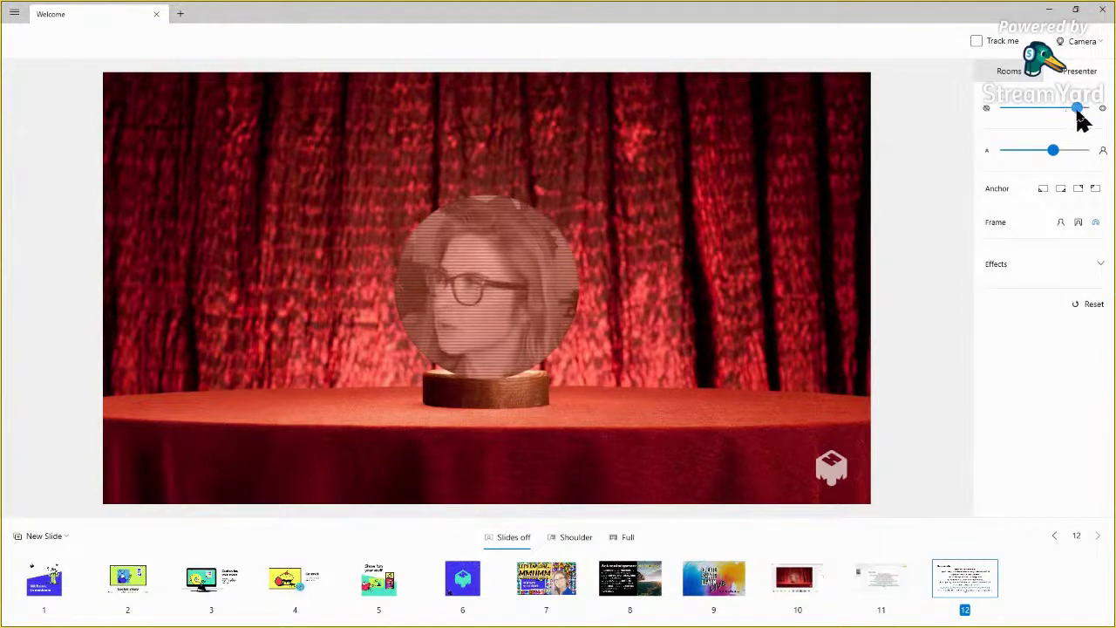
{"action": "left_click", "coordinate": [991, 110]}
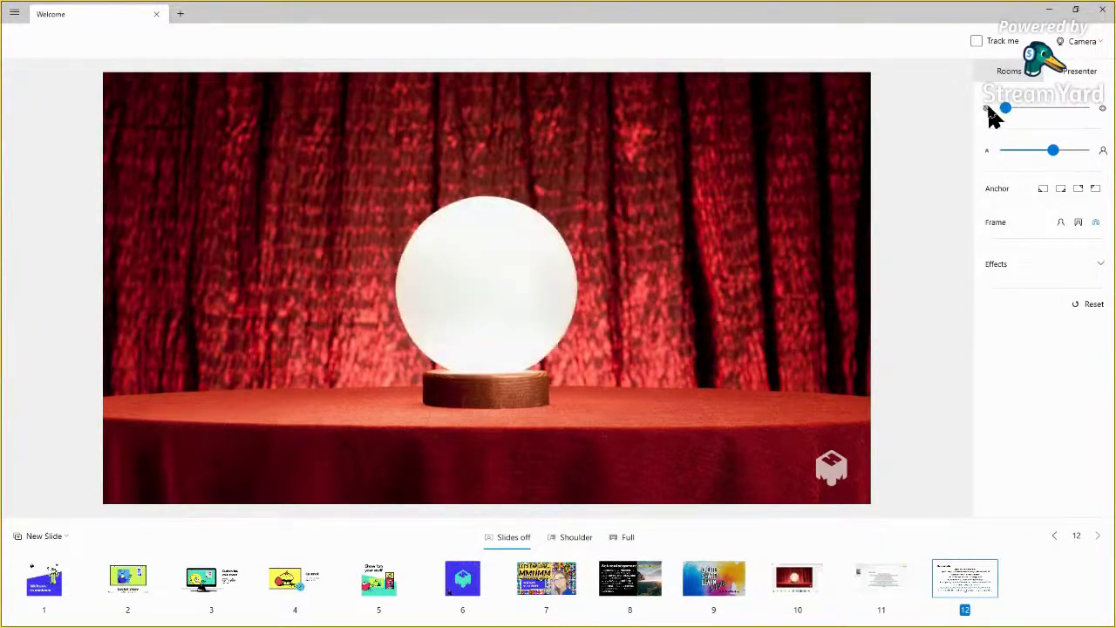
{"action": "left_click_drag", "start_coordinate": [1050, 154], "coordinate": [1052, 155]}
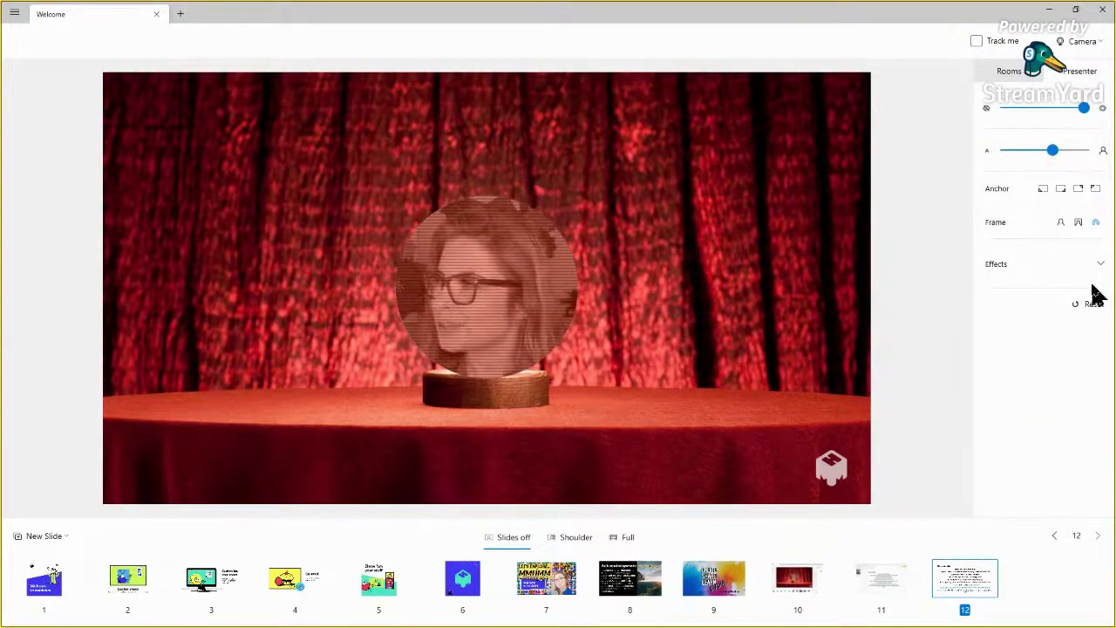
Step: Compare the cut-out and rectangular presenter frames in the Crystal Ball room, and go back to the circular frame
{"action": "left_click", "coordinate": [1078, 223]}
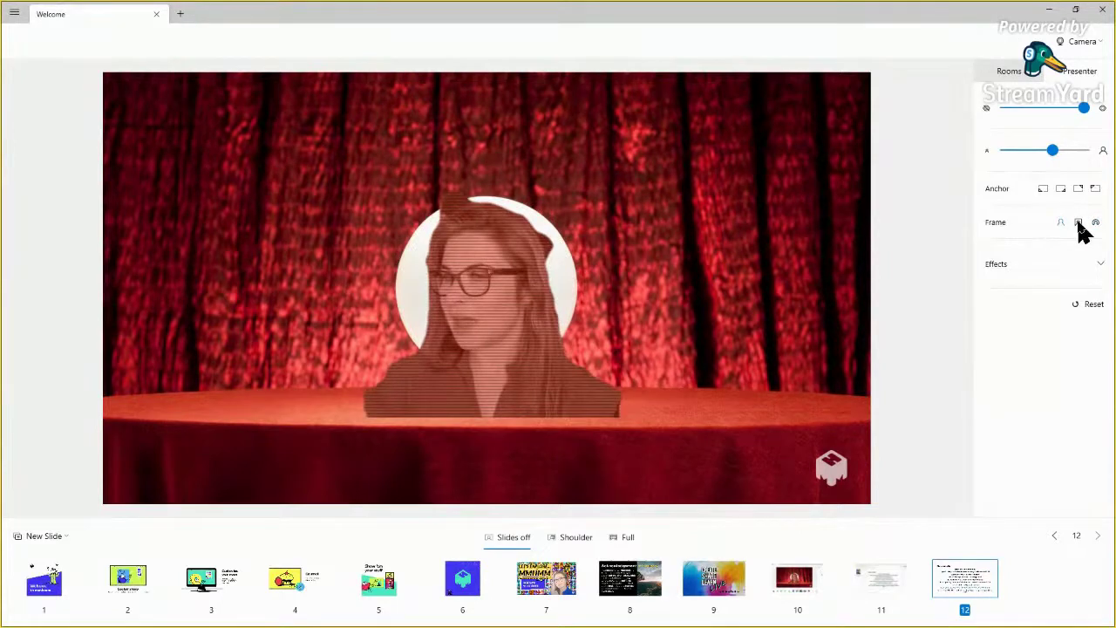
{"action": "left_click", "coordinate": [1079, 225]}
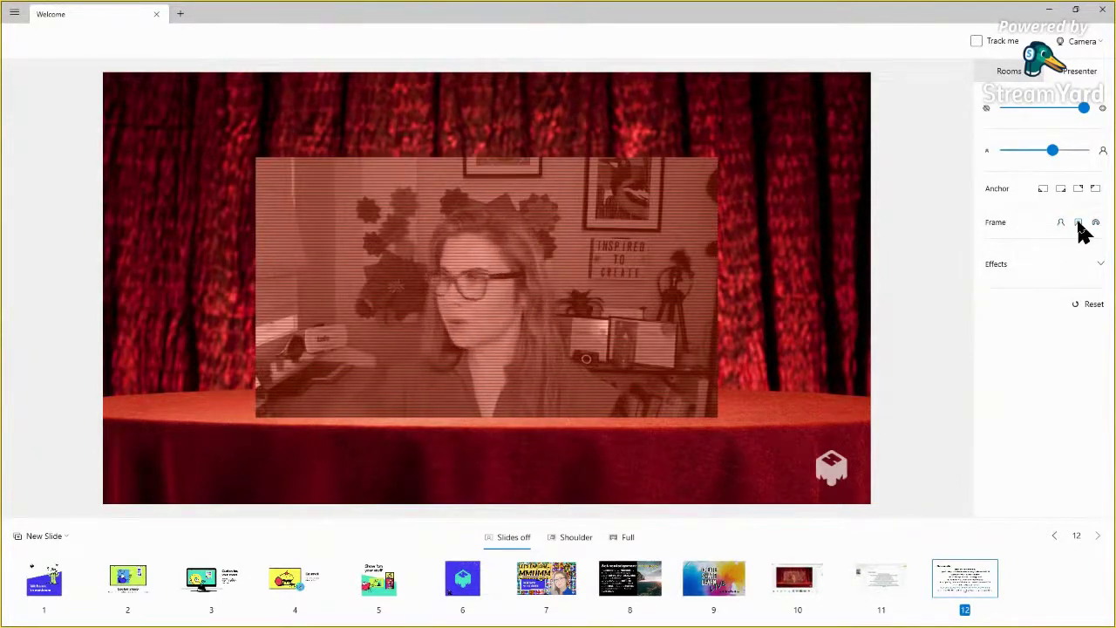
{"action": "left_click", "coordinate": [1097, 224]}
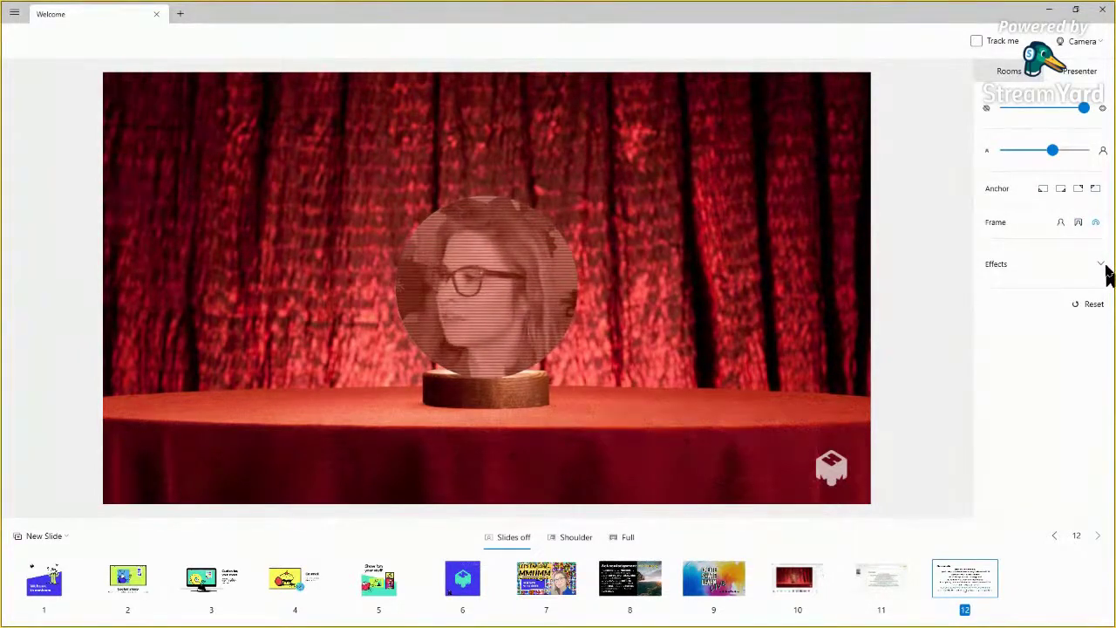
Step: Try the water bubble, pixelated and purple hologram effects on the presenter, and settle on a pale effect with natural colours
{"action": "left_click", "coordinate": [1102, 265]}
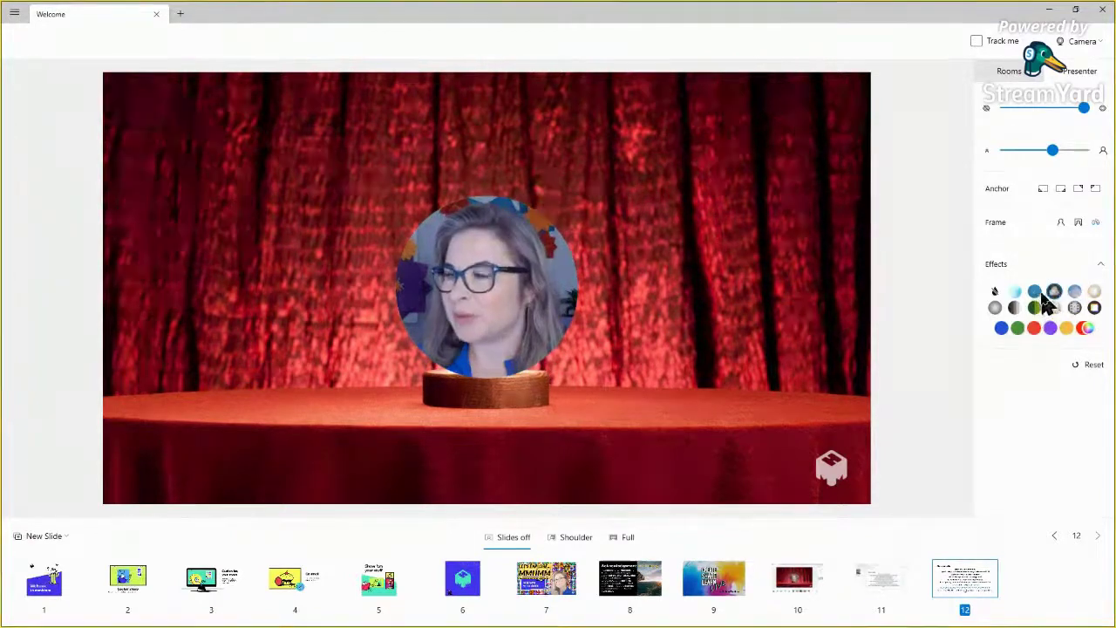
{"action": "left_click", "coordinate": [1036, 295]}
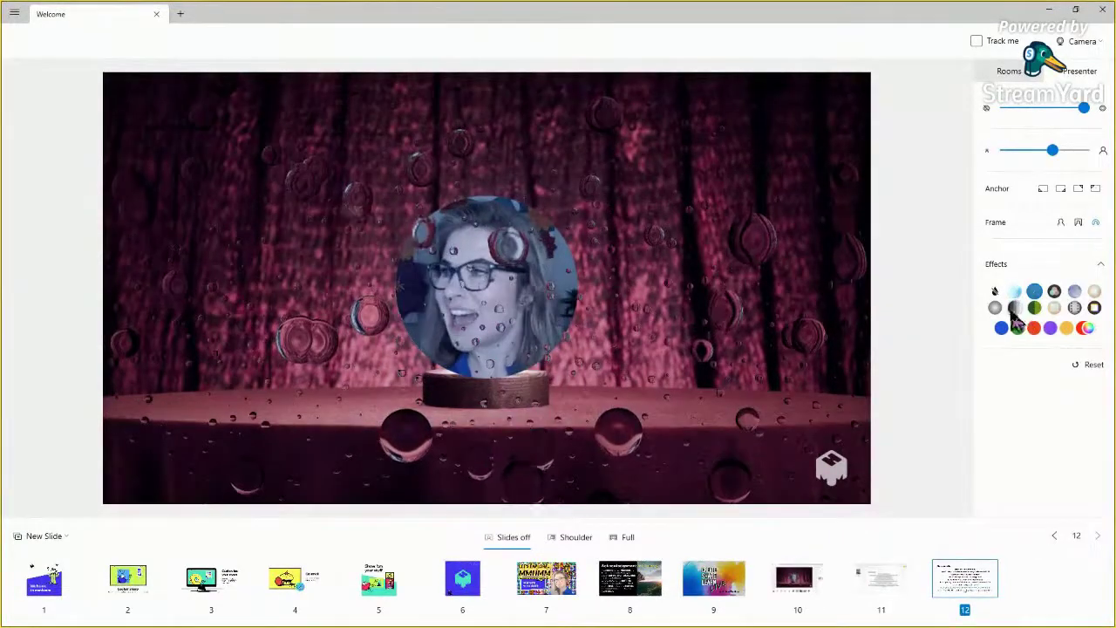
{"action": "left_click", "coordinate": [997, 313]}
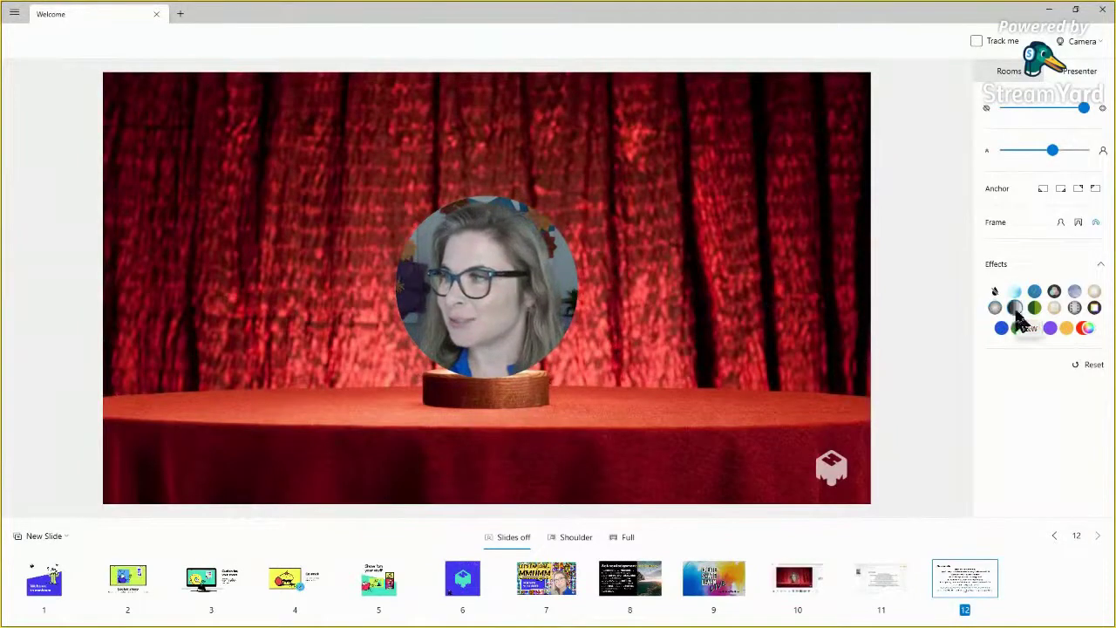
{"action": "left_click", "coordinate": [1036, 311]}
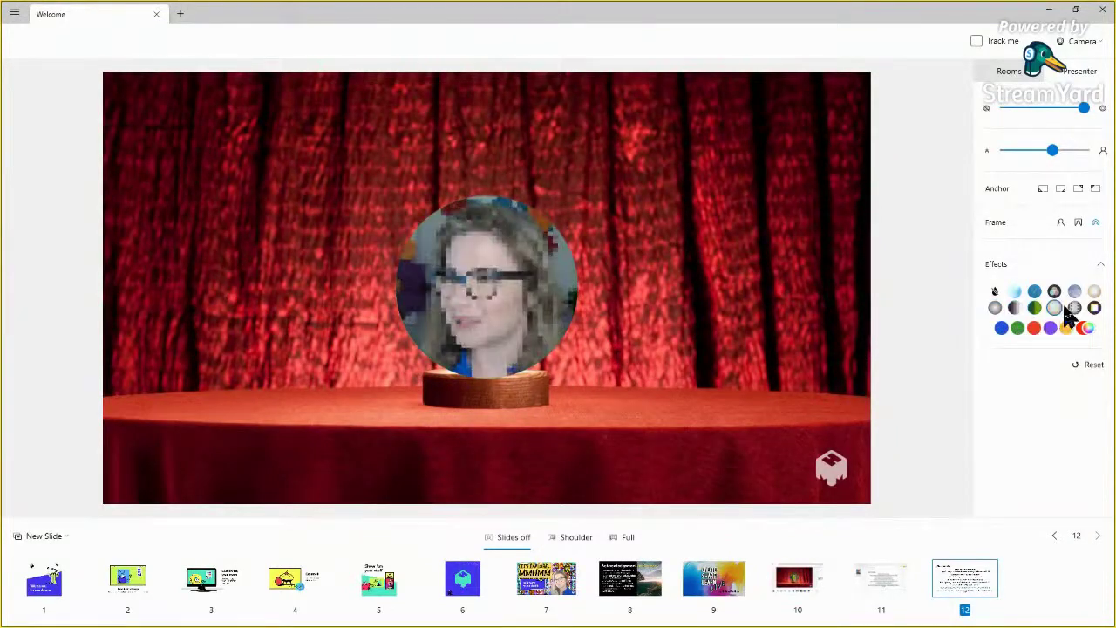
{"action": "left_click", "coordinate": [1093, 310]}
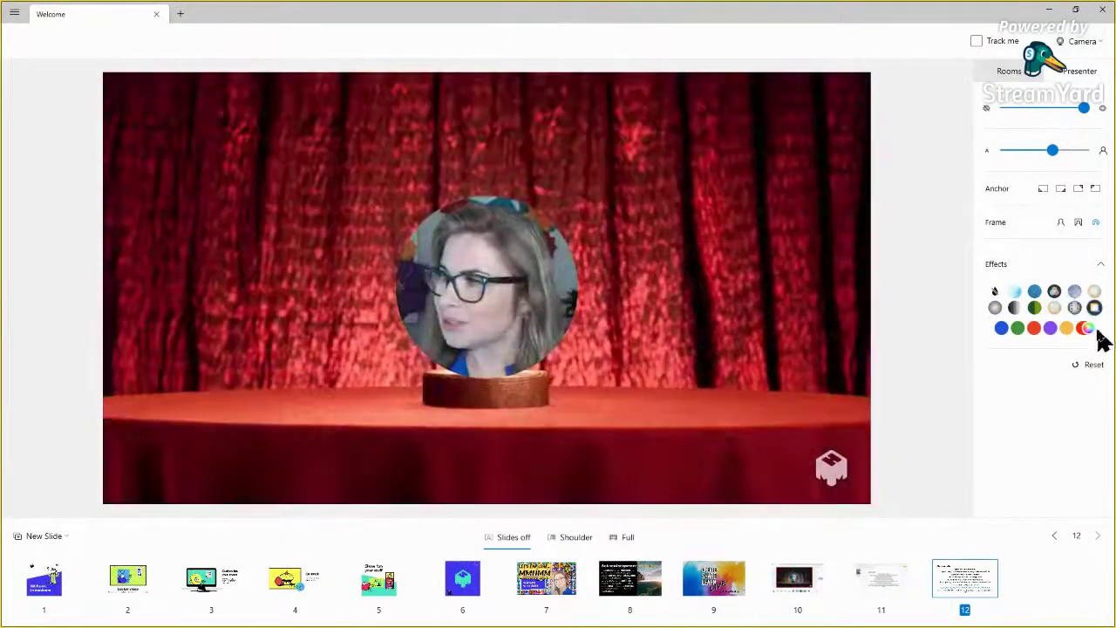
{"action": "left_click", "coordinate": [1051, 329]}
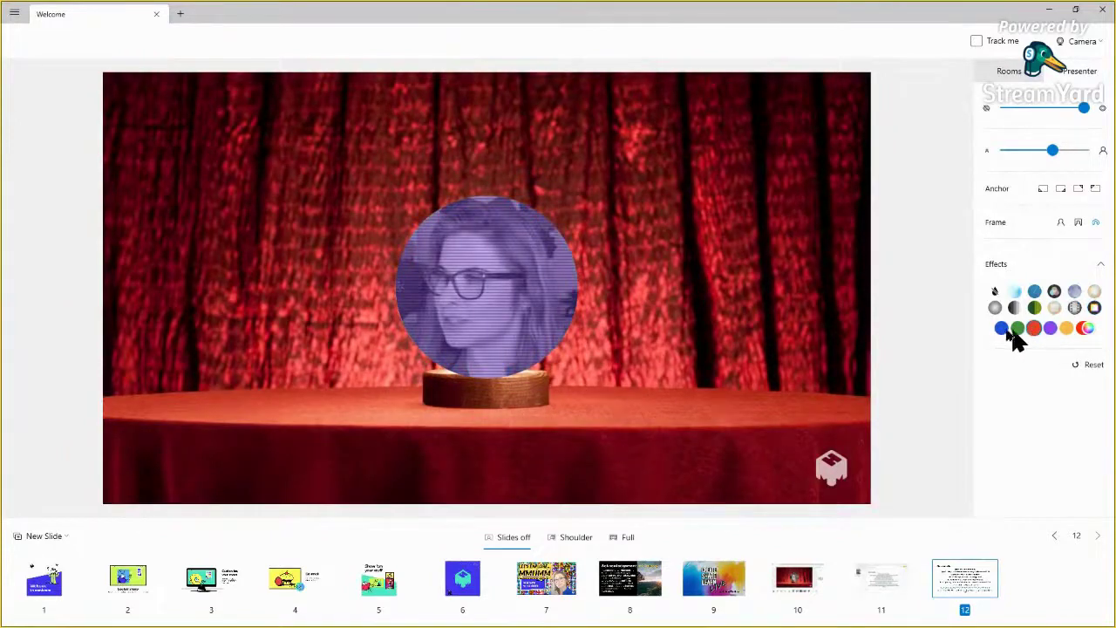
{"action": "left_click", "coordinate": [1093, 309]}
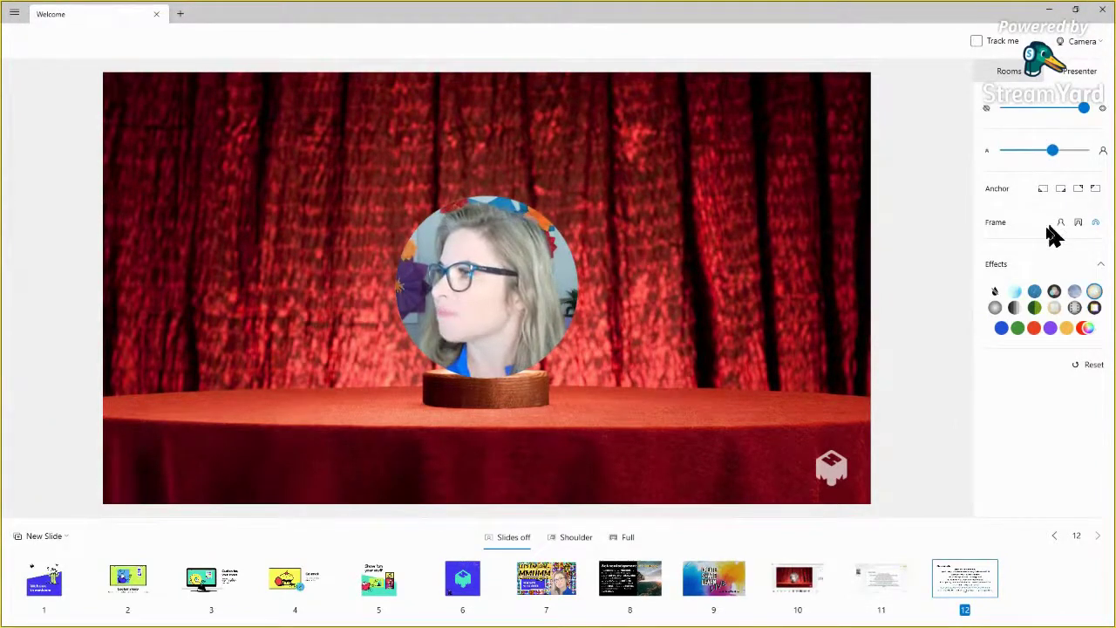
Step: Try the bokeh room with the video credits slide in Shoulder mode, and switch to the plain wall room with a wooden floor
{"action": "left_click", "coordinate": [1009, 78]}
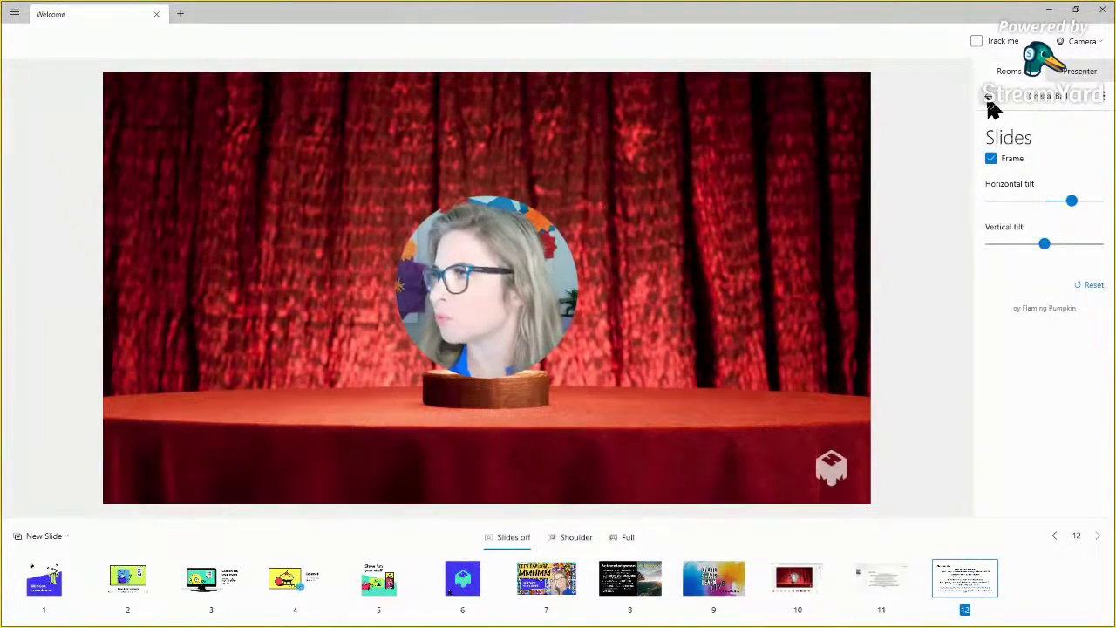
{"action": "left_click", "coordinate": [991, 101]}
{"action": "scroll", "coordinate": [1047, 279], "scroll_direction": "down", "scroll_amount": 2}
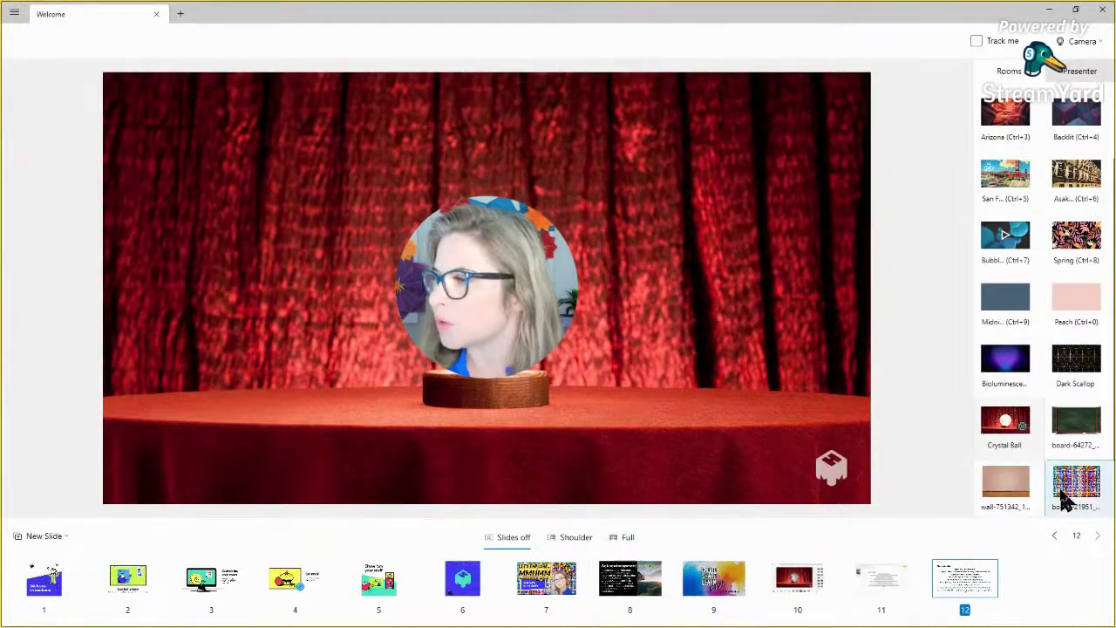
{"action": "scroll", "coordinate": [1066, 499], "scroll_direction": "down", "scroll_amount": 1}
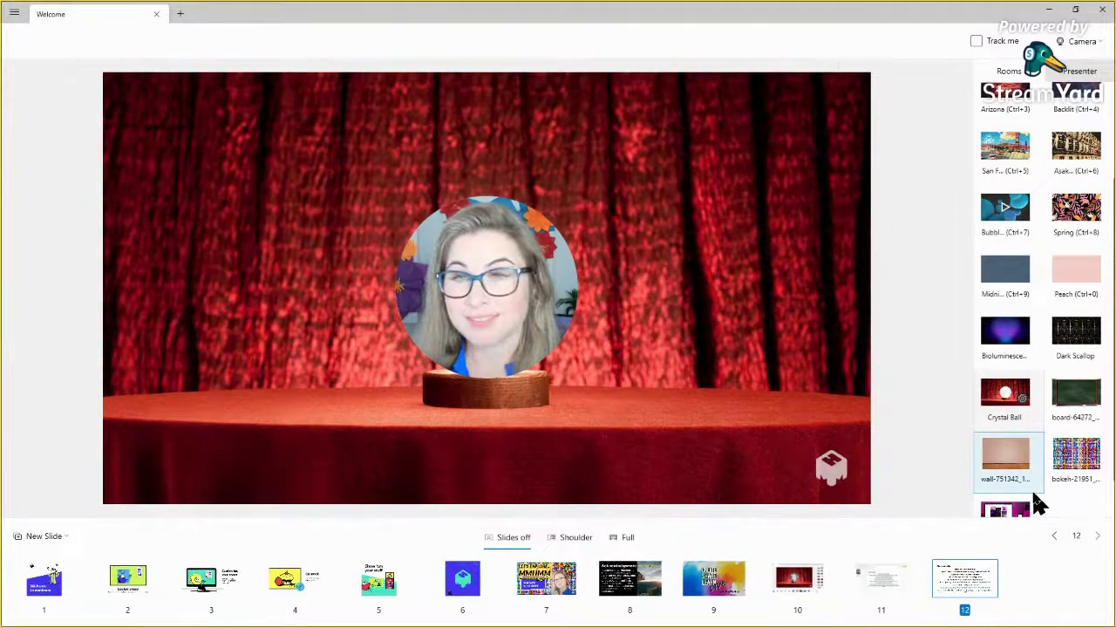
{"action": "left_click", "coordinate": [1079, 462]}
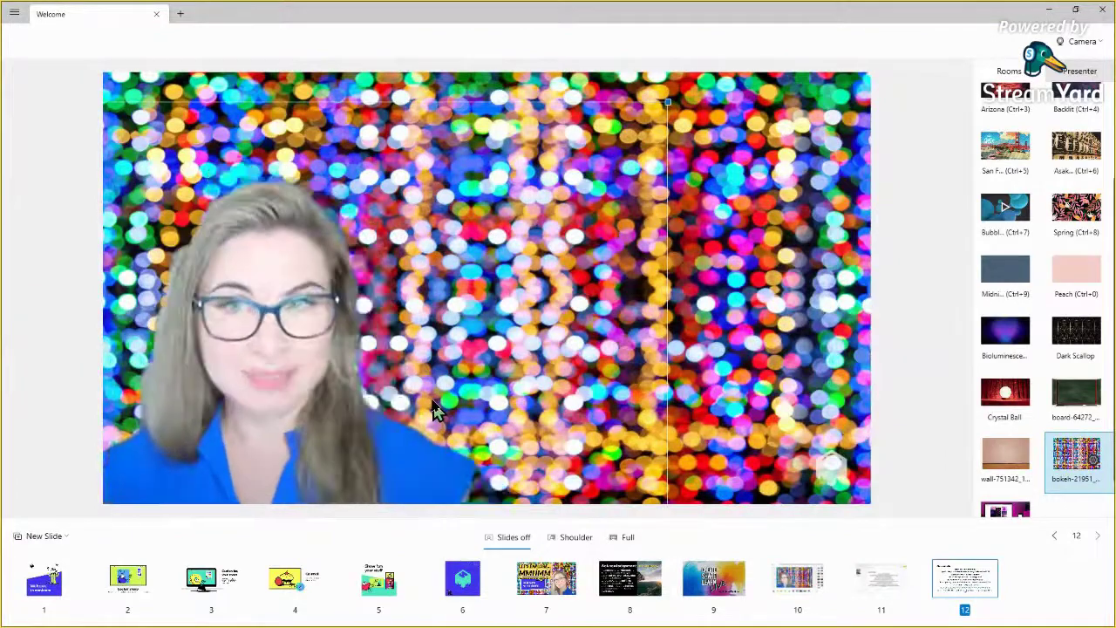
{"action": "left_click", "coordinate": [573, 538]}
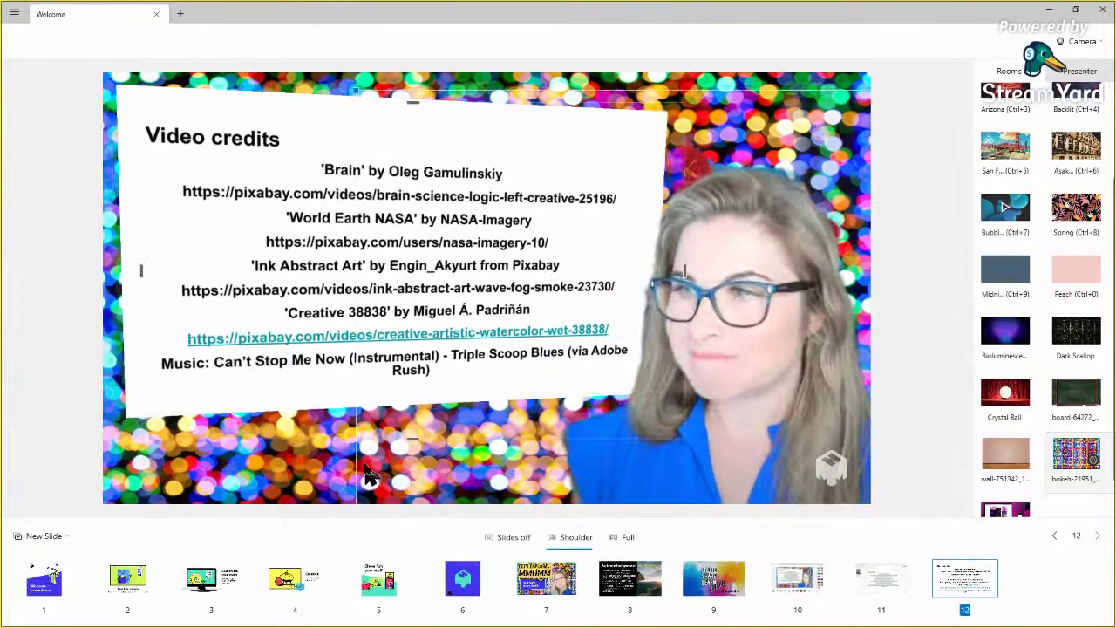
{"action": "left_click", "coordinate": [1008, 469]}
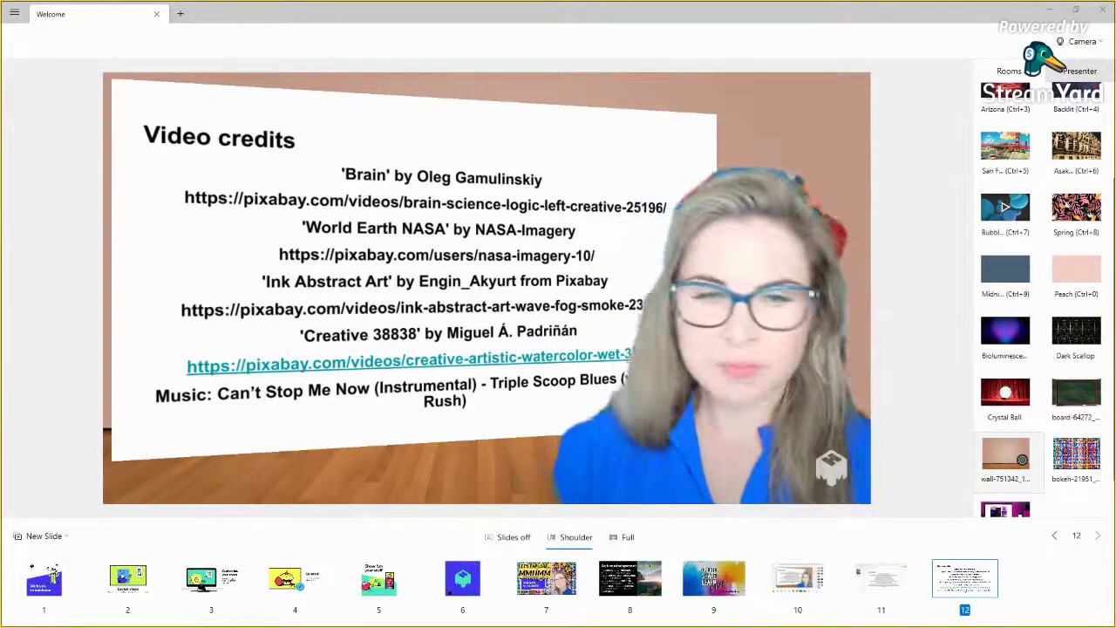
Step: Switch to the browser, view the Pixabay bokeh background and the Unsplash iMac photo as sources for room images, and return to mmhmm
{"action": "key", "text": "alt+Tab"}
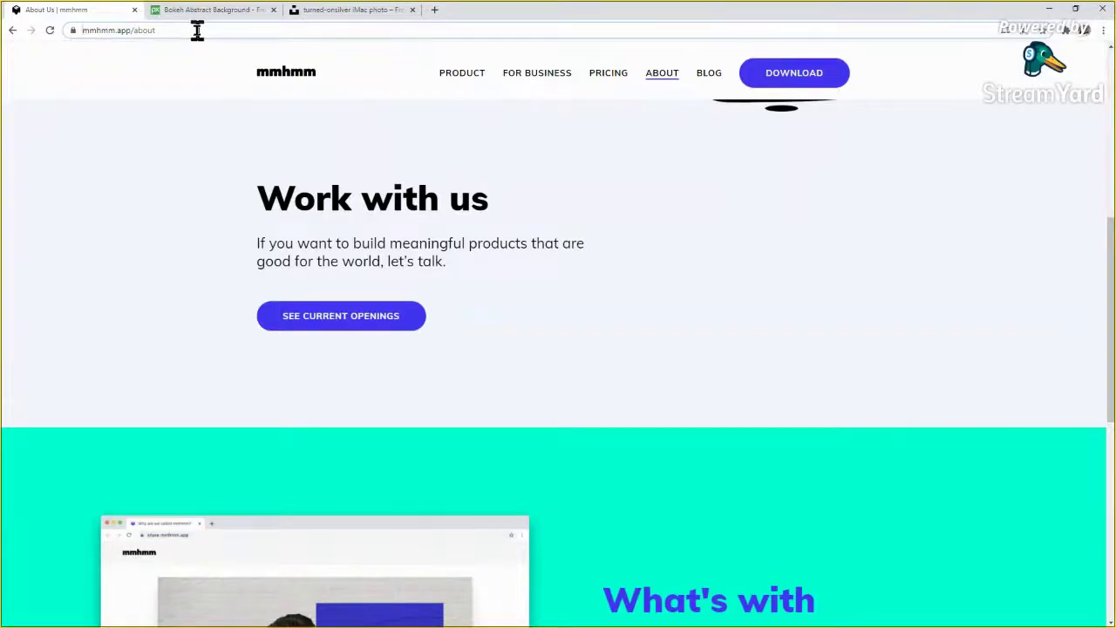
{"action": "left_click", "coordinate": [216, 10]}
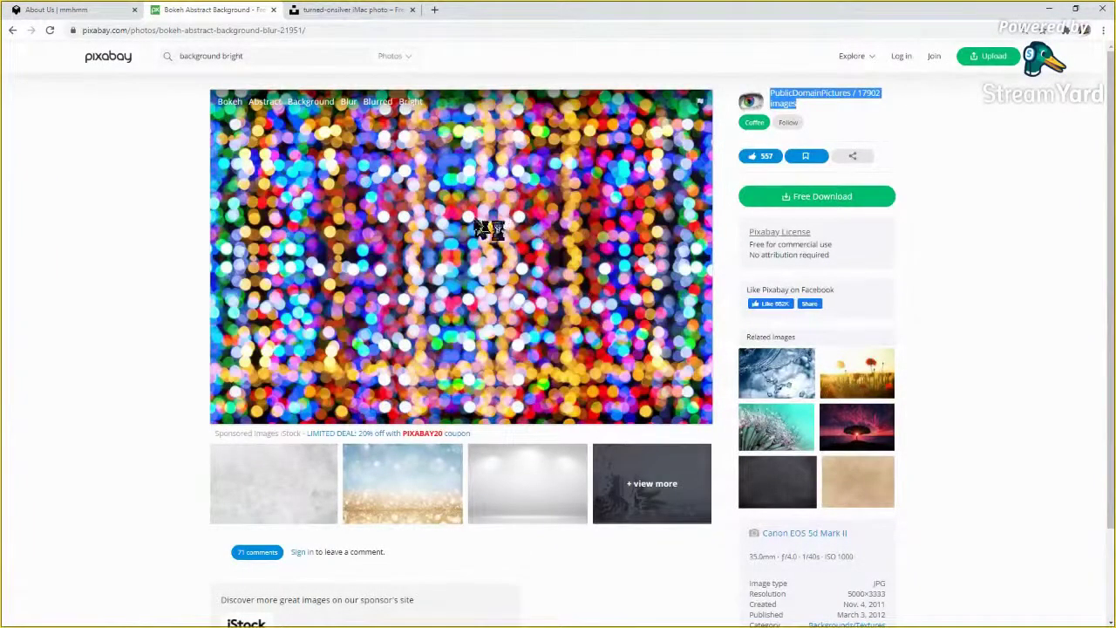
{"action": "left_click", "coordinate": [916, 114]}
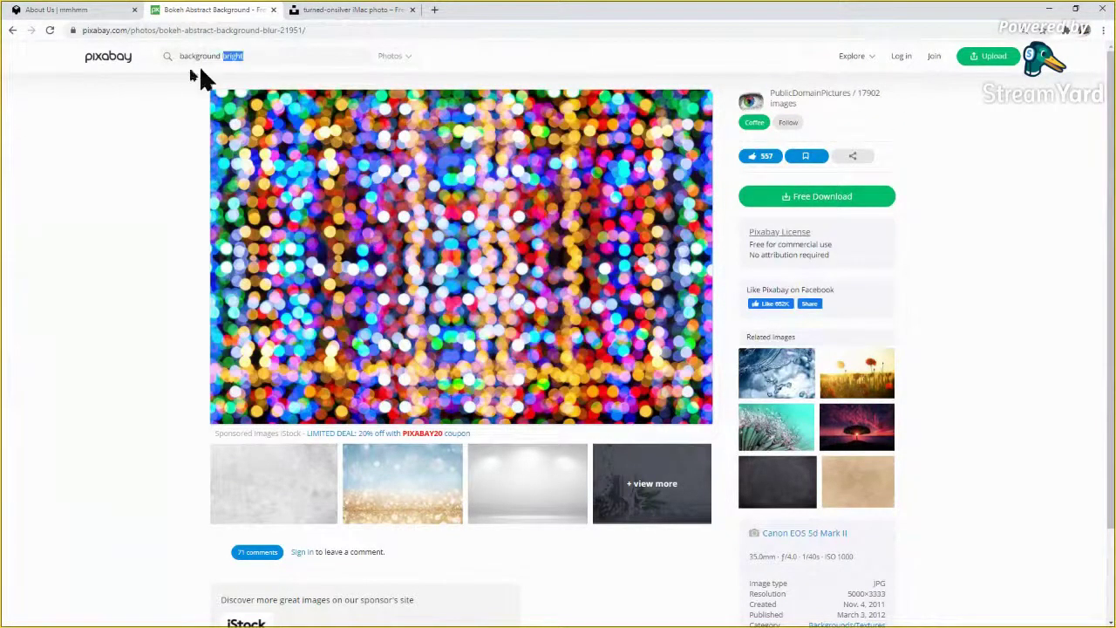
{"action": "left_click", "coordinate": [300, 55]}
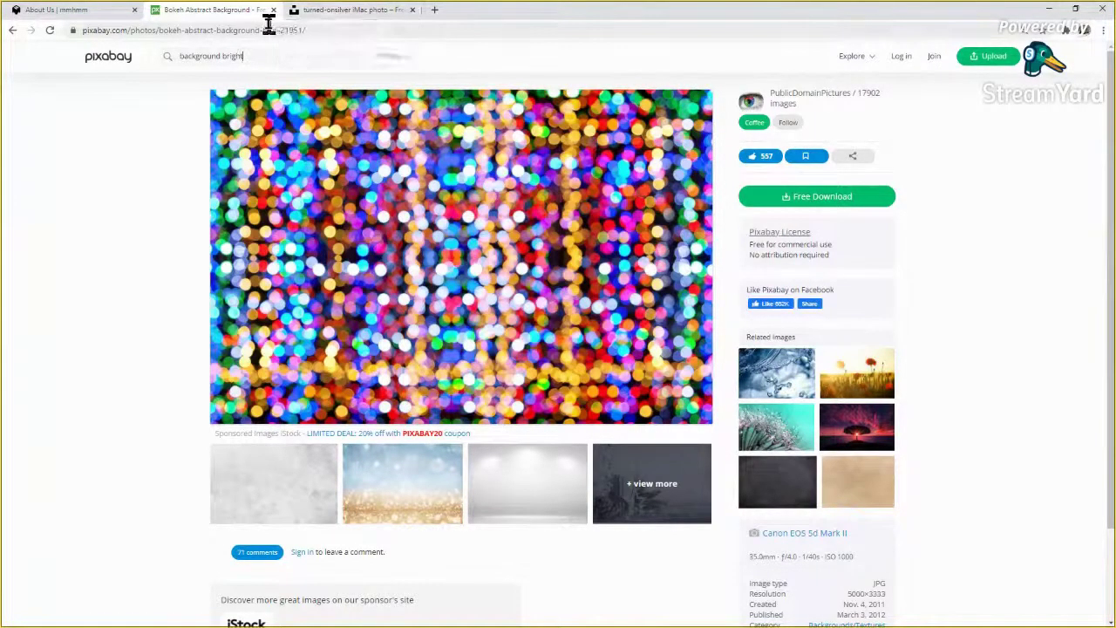
{"action": "left_click", "coordinate": [312, 16]}
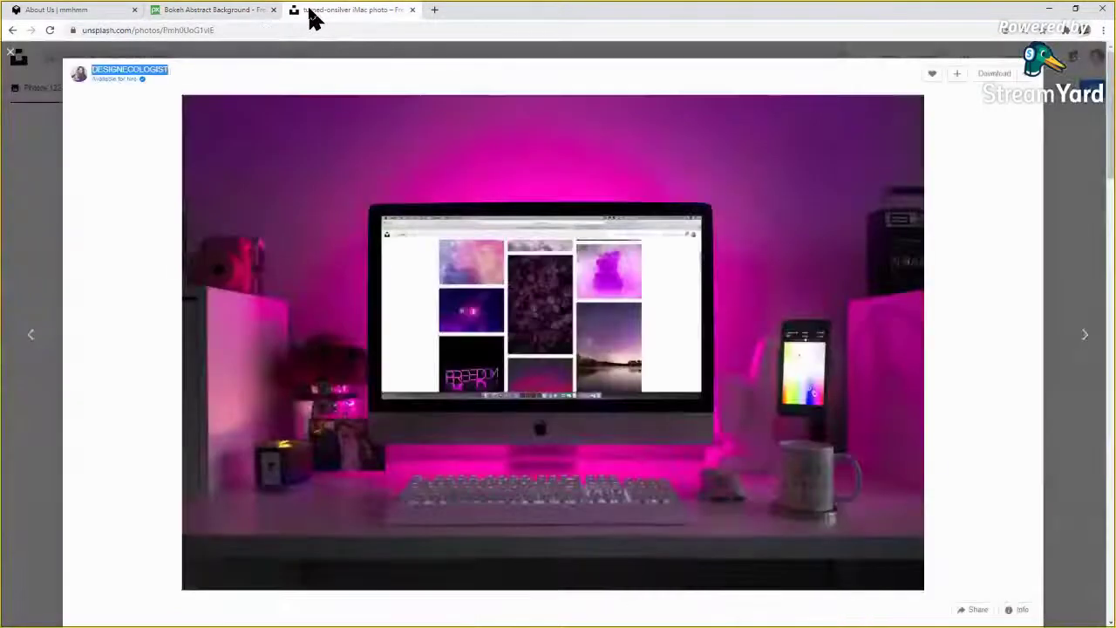
{"action": "left_click", "coordinate": [236, 16]}
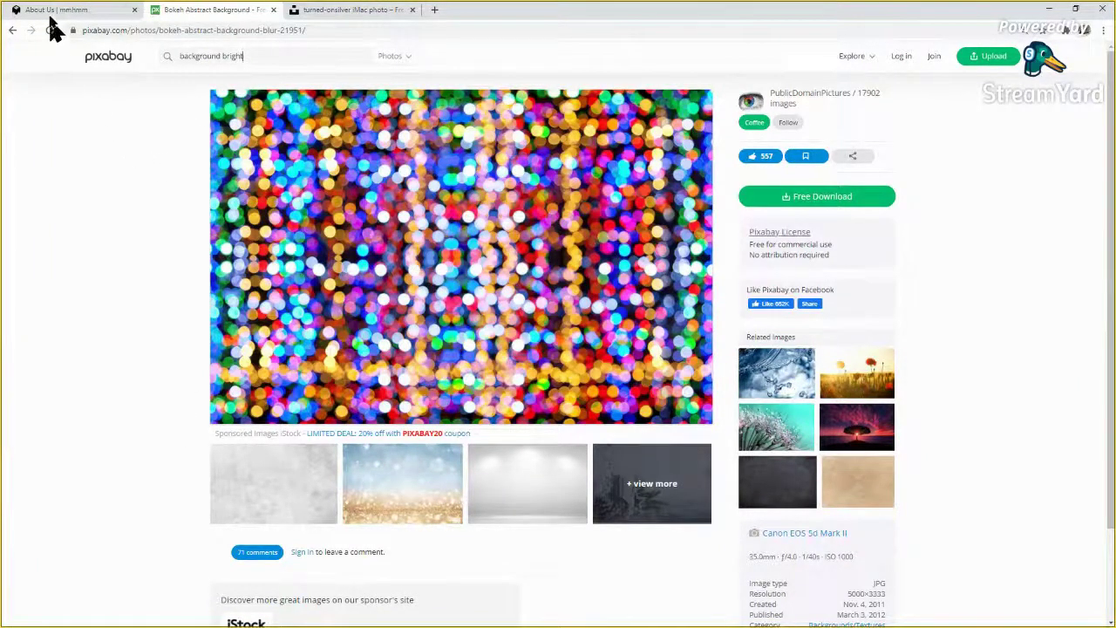
{"action": "left_click", "coordinate": [1047, 12]}
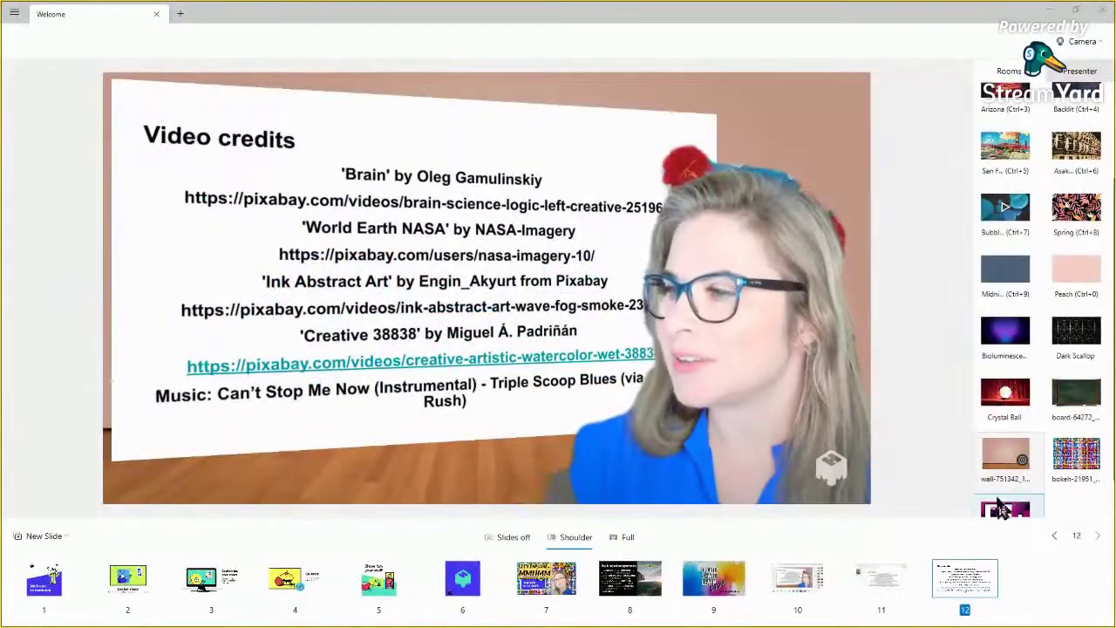
Step: Switch to the designecologist iMac room and position the video credits slide so it fits inside the computer's screen
{"action": "scroll", "coordinate": [1002, 511], "scroll_direction": "down", "scroll_amount": 1}
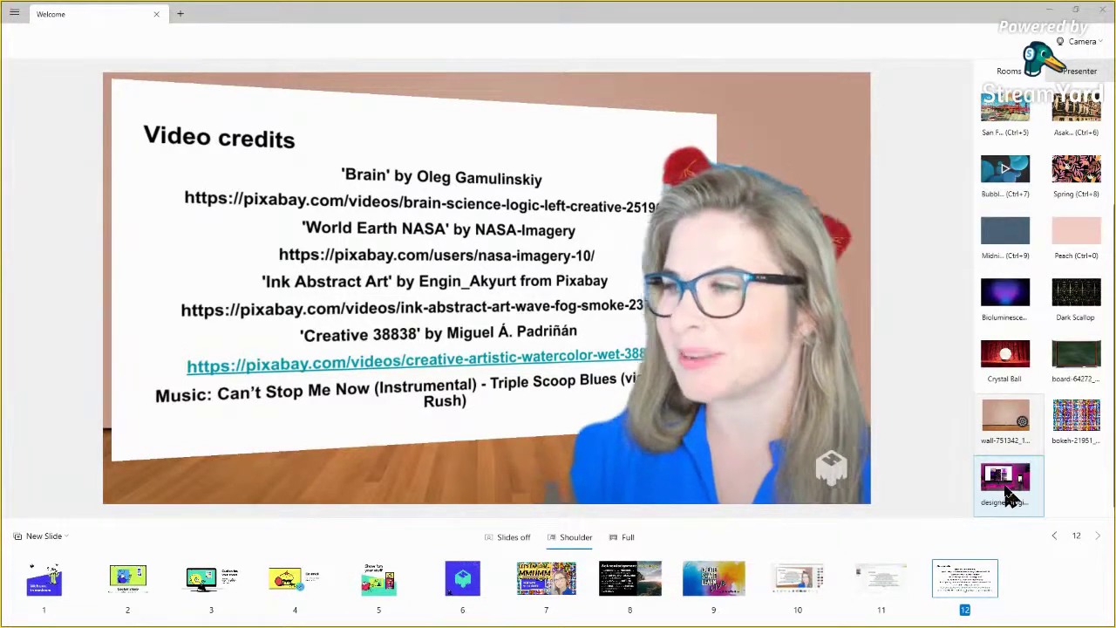
{"action": "left_click", "coordinate": [1008, 493]}
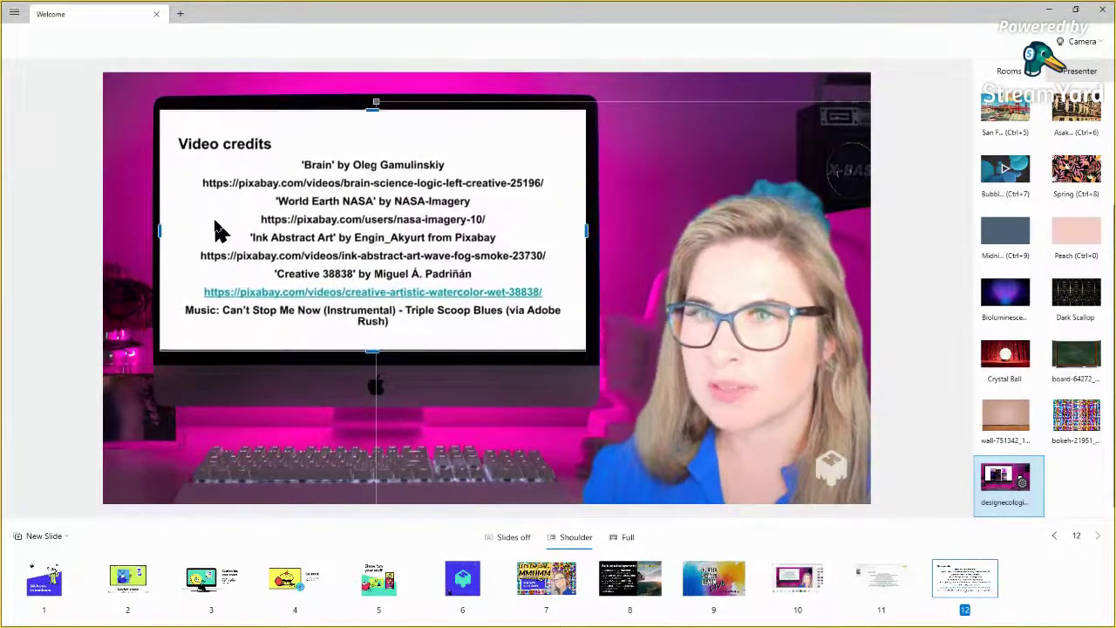
{"action": "left_click", "coordinate": [369, 232]}
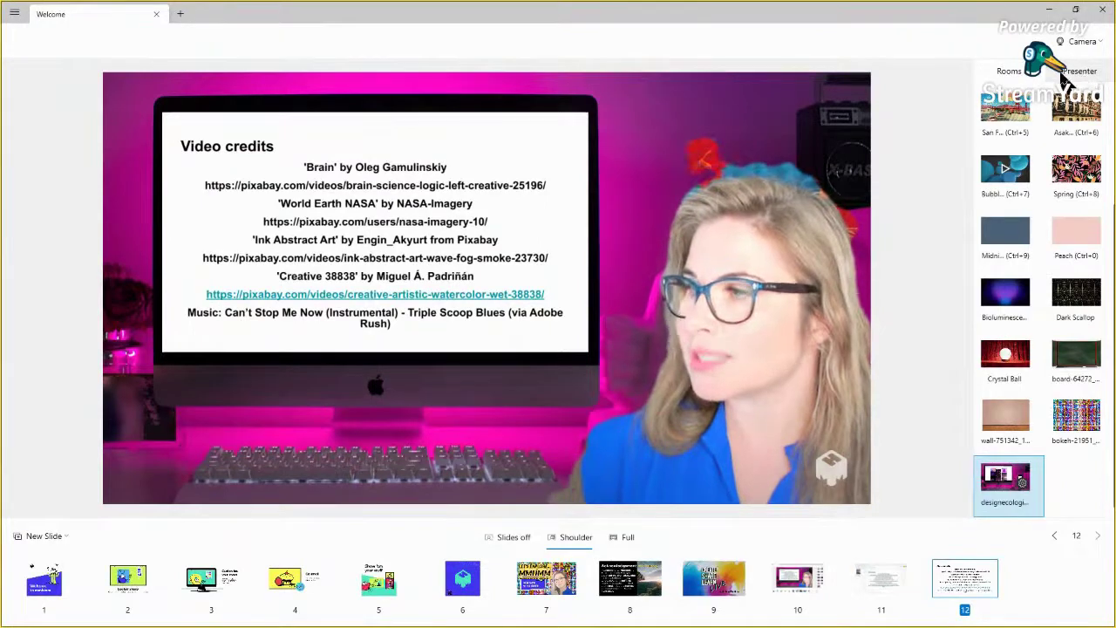
Step: Open the designecologist iMac room's slide settings and try the slide's horizontal and vertical tilt, returning both to the centre
{"action": "left_click", "coordinate": [1027, 494]}
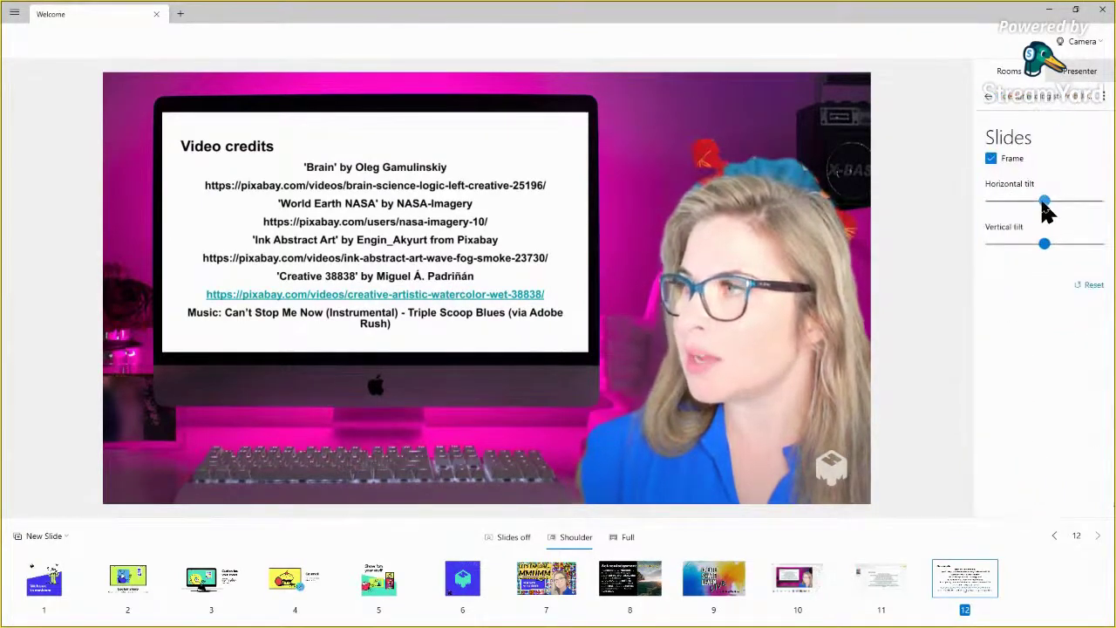
{"action": "mouse_move", "coordinate": [1049, 208]}
{"action": "left_mouse_down"}
{"action": "mouse_move", "coordinate": [1025, 207]}
{"action": "mouse_move", "coordinate": [1068, 214]}
{"action": "mouse_move", "coordinate": [1036, 209]}
{"action": "mouse_move", "coordinate": [1050, 210]}
{"action": "left_mouse_up"}
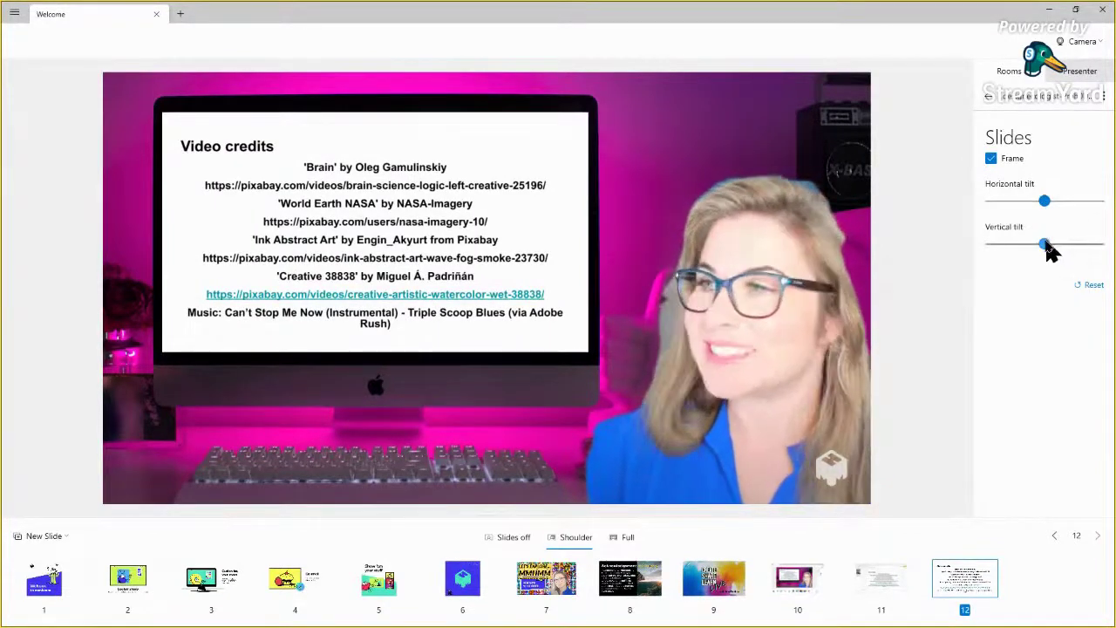
{"action": "mouse_move", "coordinate": [1040, 245]}
{"action": "left_mouse_down"}
{"action": "mouse_move", "coordinate": [1054, 245]}
{"action": "mouse_move", "coordinate": [994, 245]}
{"action": "mouse_move", "coordinate": [1046, 245]}
{"action": "left_mouse_up"}
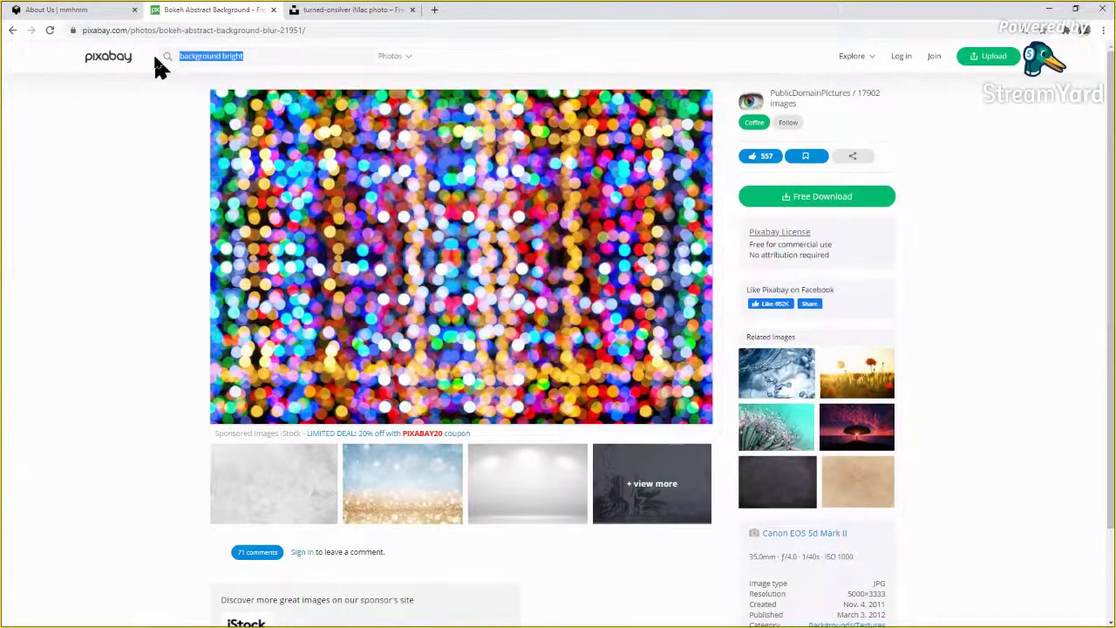
Step: Search Pixabay for "computer on desk" and open the photo of the laptop between a coffee cup and a plant
{"action": "type", "text": "computer c"}
{"action": "type", "text": "n desk"}
{"action": "key", "text": "Return"}
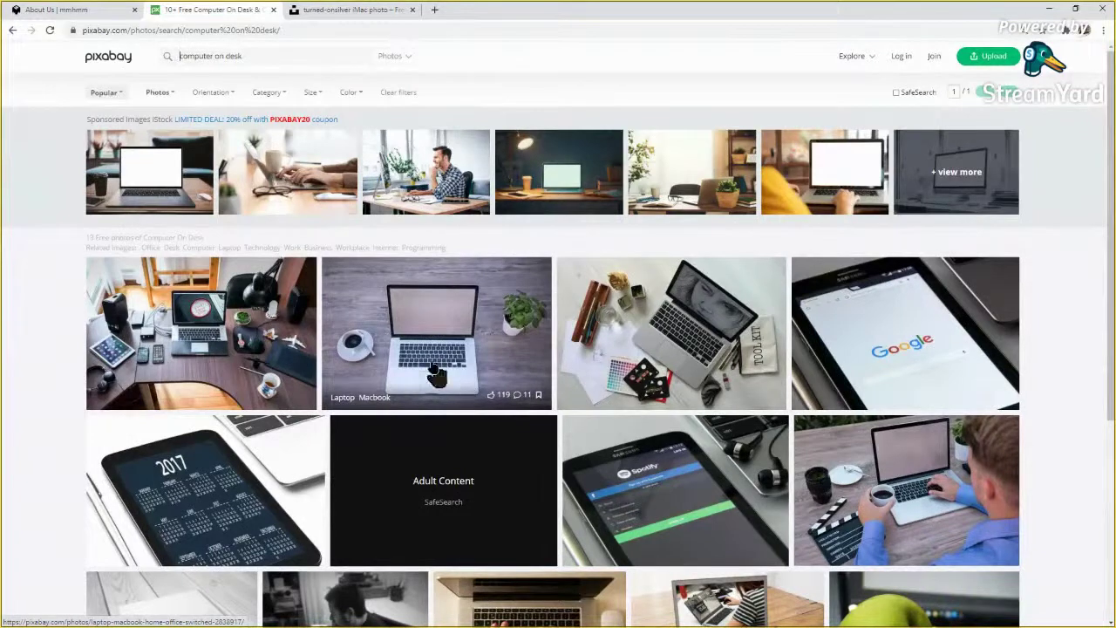
{"action": "scroll", "coordinate": [437, 376], "scroll_direction": "down", "scroll_amount": 1}
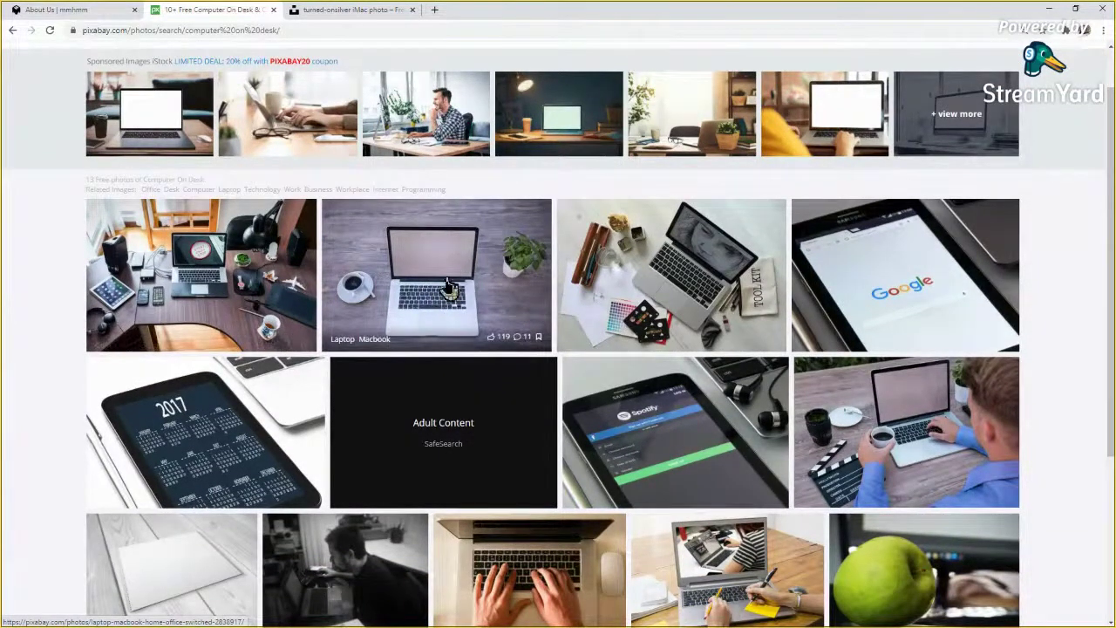
{"action": "left_click", "coordinate": [469, 329]}
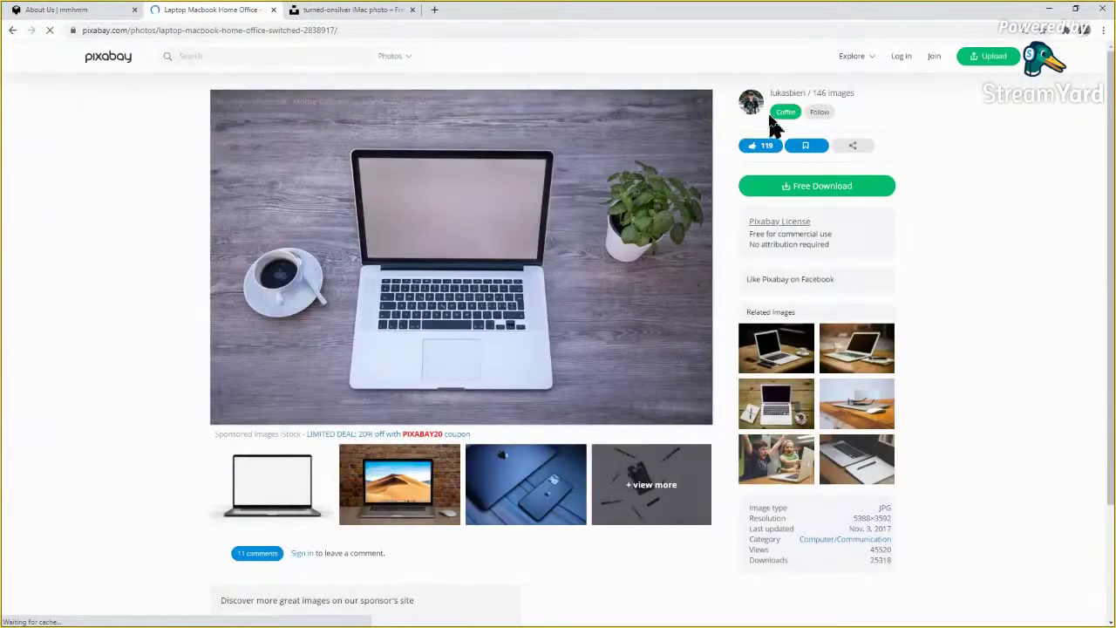
Step: Download the laptop photo as a 1920×1280 JPG
{"action": "left_click", "coordinate": [775, 103]}
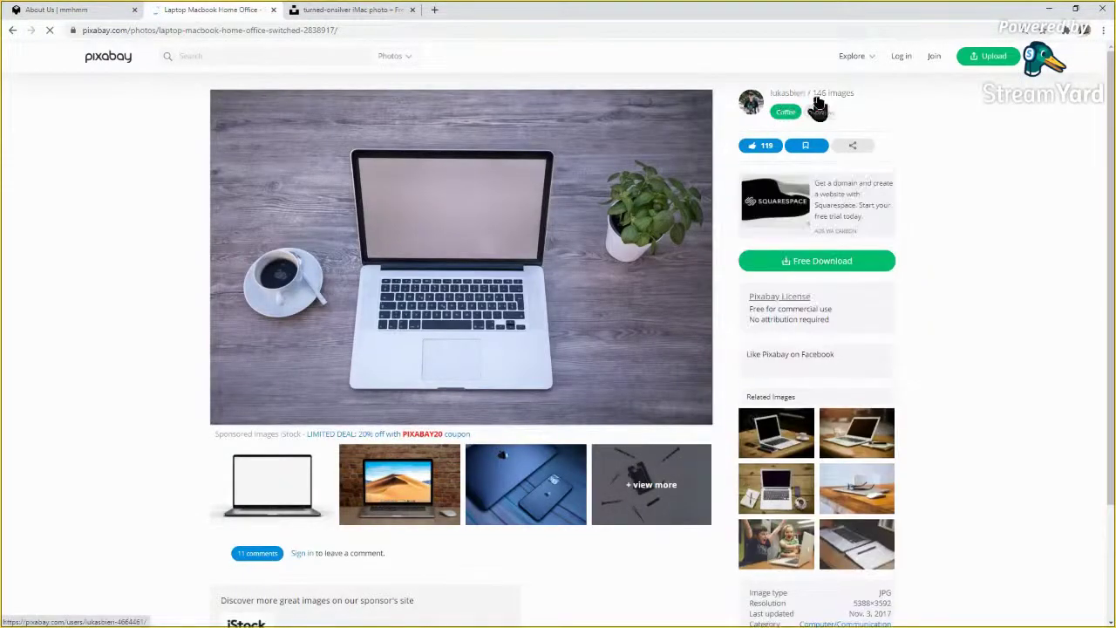
{"action": "left_click", "coordinate": [794, 267]}
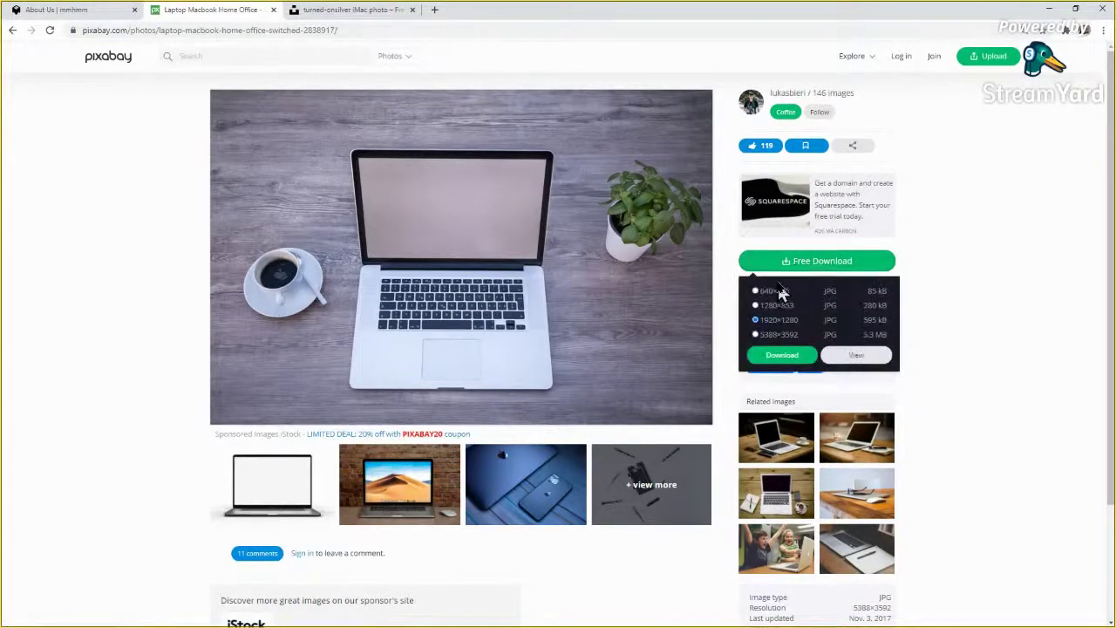
{"action": "left_click", "coordinate": [783, 359]}
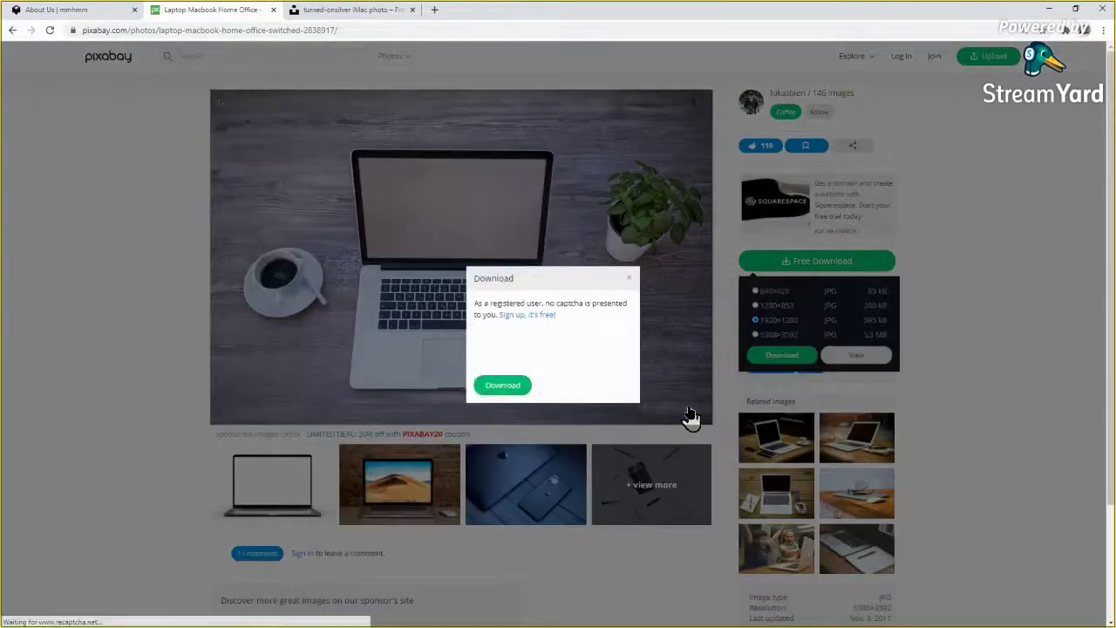
{"action": "left_click", "coordinate": [502, 387]}
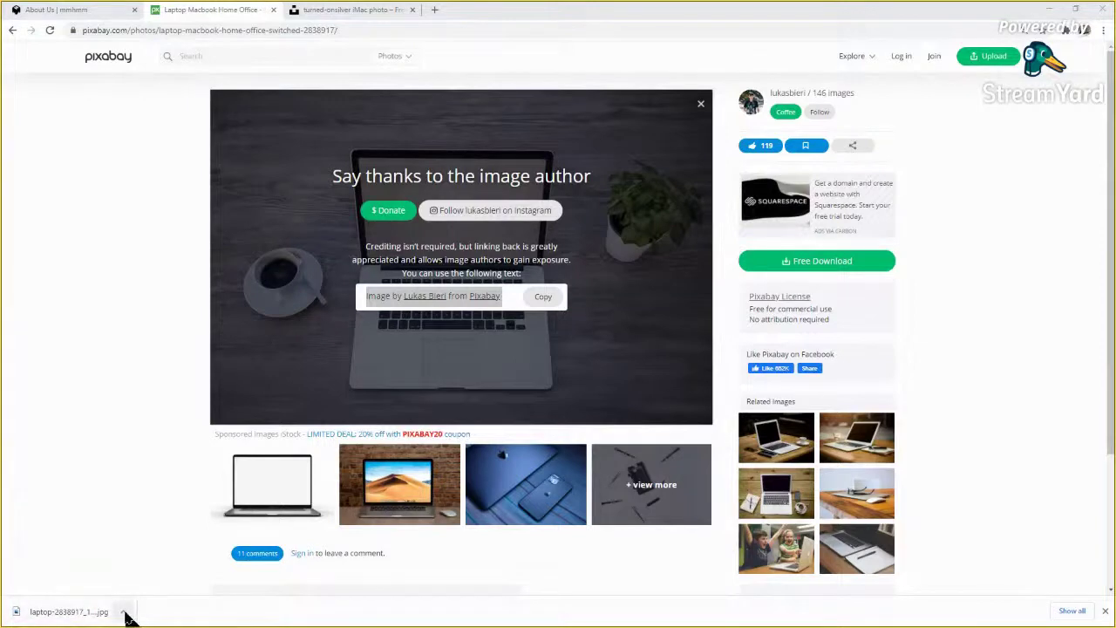
Step: Return to mmhmm, leave the iMac room's slide settings and open the gallery of additional rooms
{"action": "left_click", "coordinate": [1050, 9]}
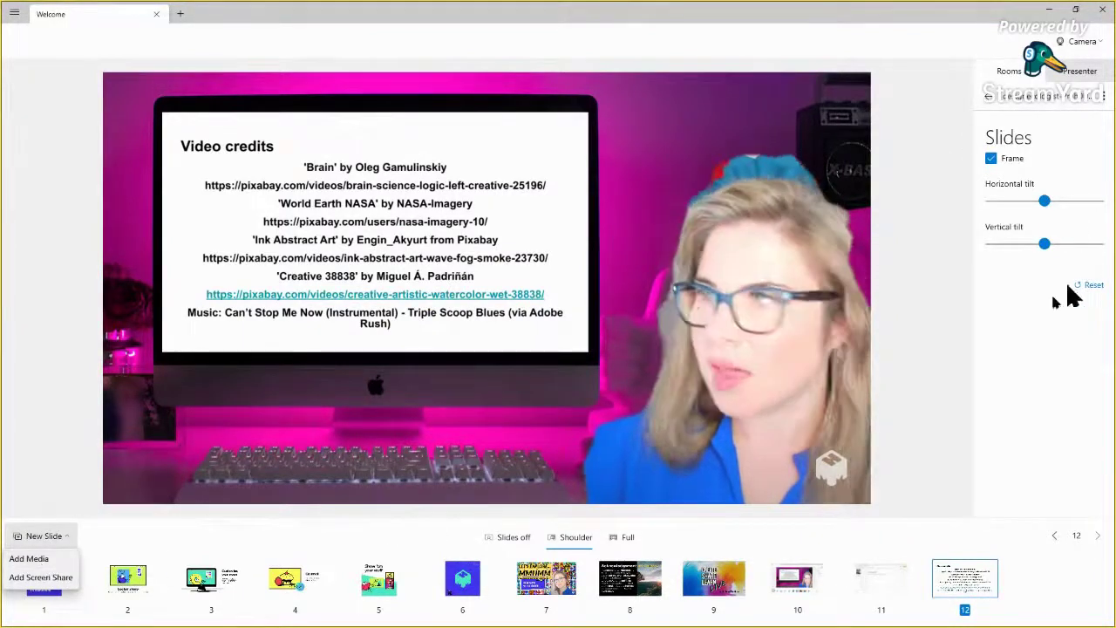
{"action": "left_click", "coordinate": [1051, 135]}
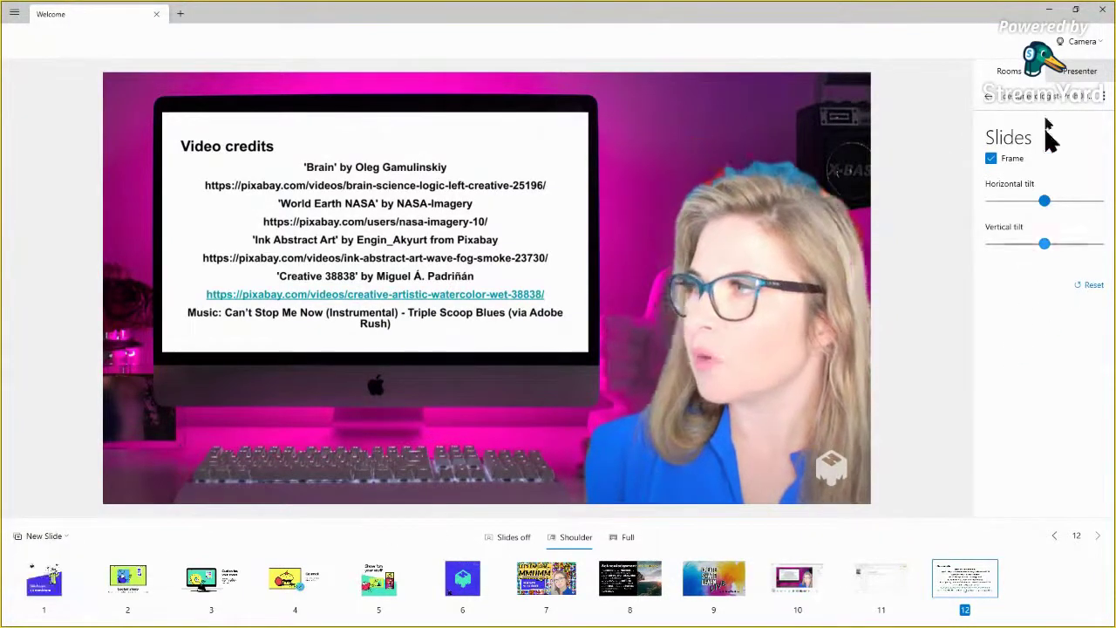
{"action": "left_click", "coordinate": [995, 105]}
{"action": "scroll", "coordinate": [1056, 250], "scroll_direction": "up", "scroll_amount": 3}
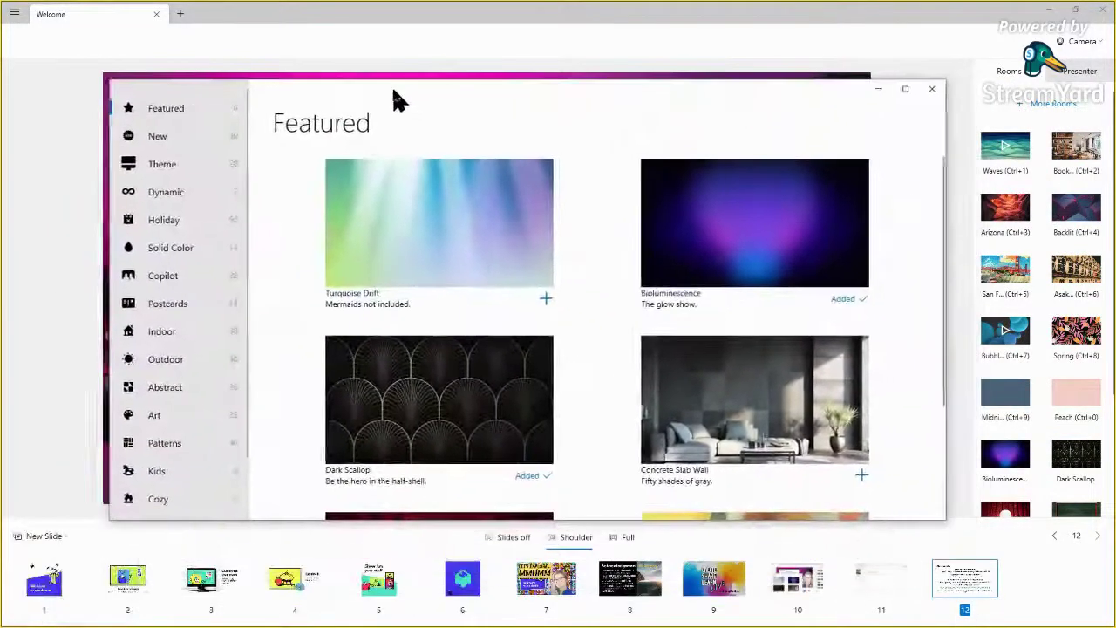
Step: Browse the Featured, Postcards and Patterns categories in the room gallery
{"action": "scroll", "coordinate": [615, 398], "scroll_direction": "down", "scroll_amount": 3}
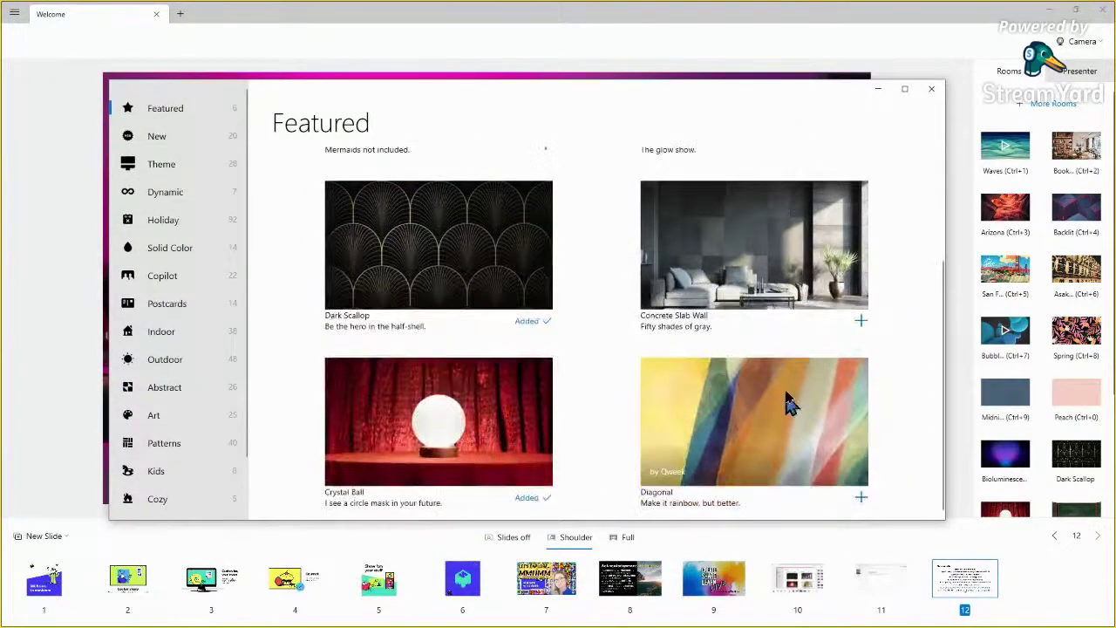
{"action": "scroll", "coordinate": [165, 219], "scroll_direction": "down", "scroll_amount": 1}
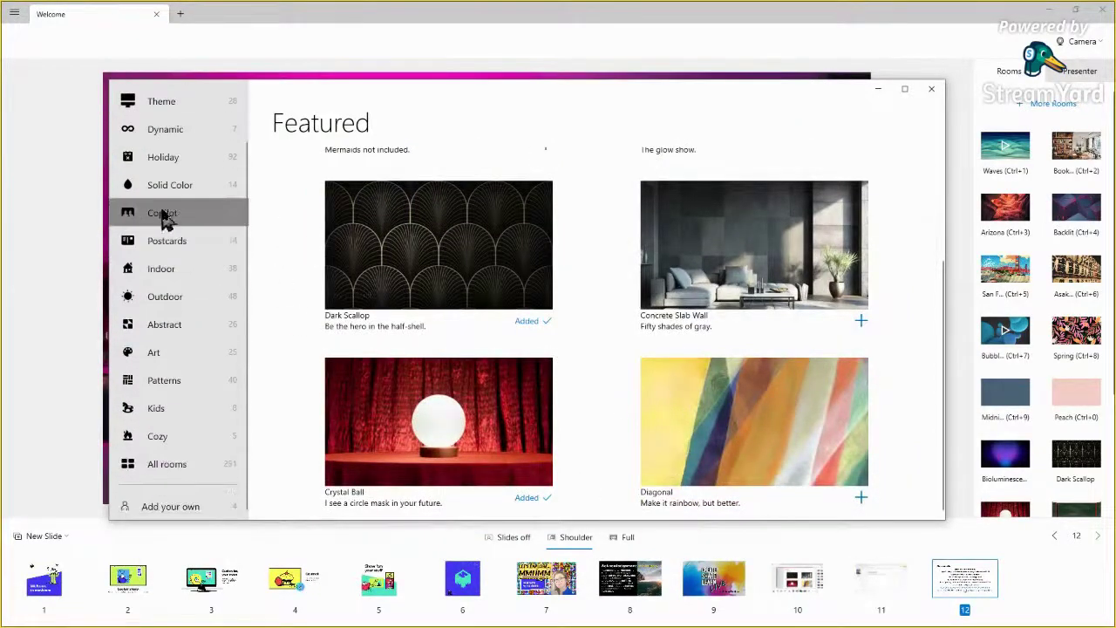
{"action": "left_click", "coordinate": [199, 251]}
{"action": "scroll", "coordinate": [645, 340], "scroll_direction": "down", "scroll_amount": 7}
{"action": "scroll", "coordinate": [653, 324], "scroll_direction": "down", "scroll_amount": 5}
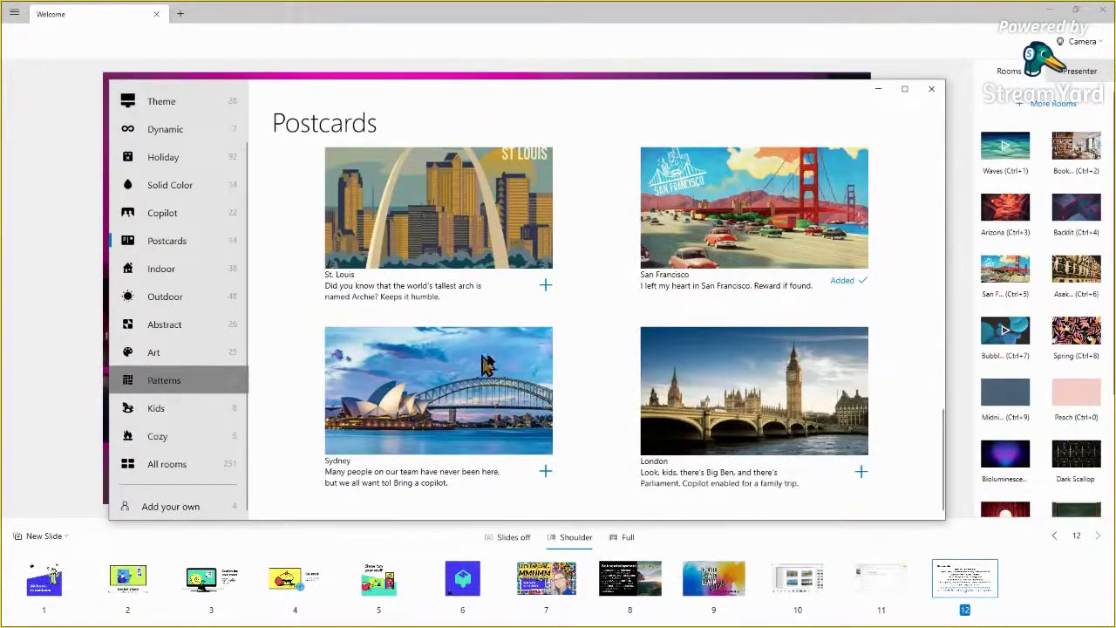
{"action": "left_click", "coordinate": [164, 380]}
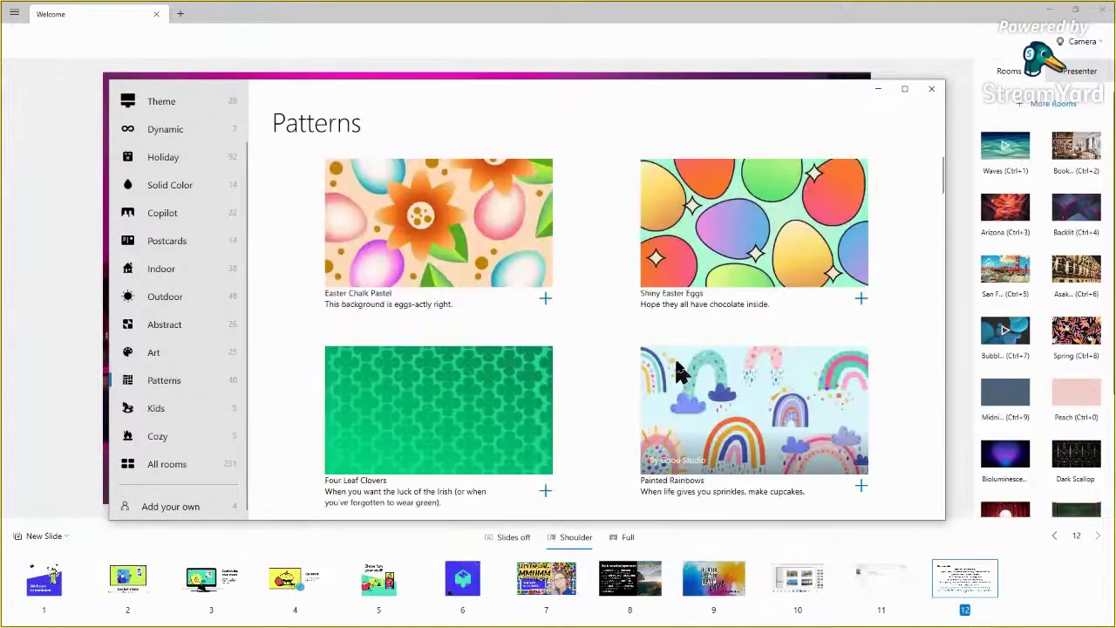
{"action": "scroll", "coordinate": [663, 376], "scroll_direction": "down", "scroll_amount": 10}
{"action": "scroll", "coordinate": [637, 359], "scroll_direction": "down", "scroll_amount": 3}
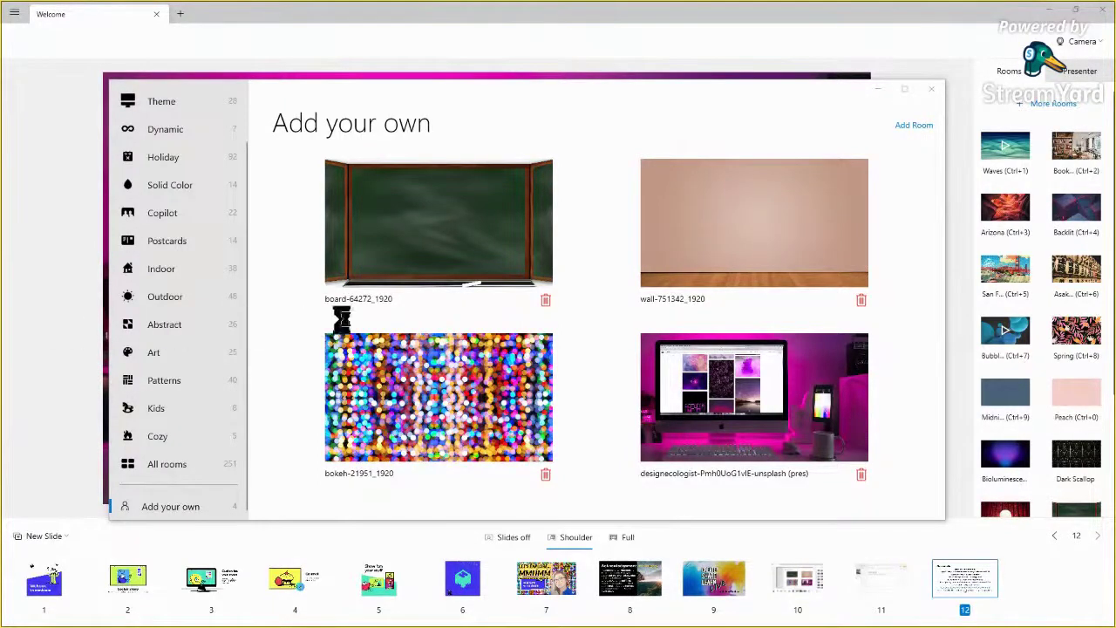
Step: Add the downloaded laptop-2838917_1920 image as a custom room and switch the presentation to it
{"action": "scroll", "coordinate": [621, 373], "scroll_direction": "down", "scroll_amount": 3}
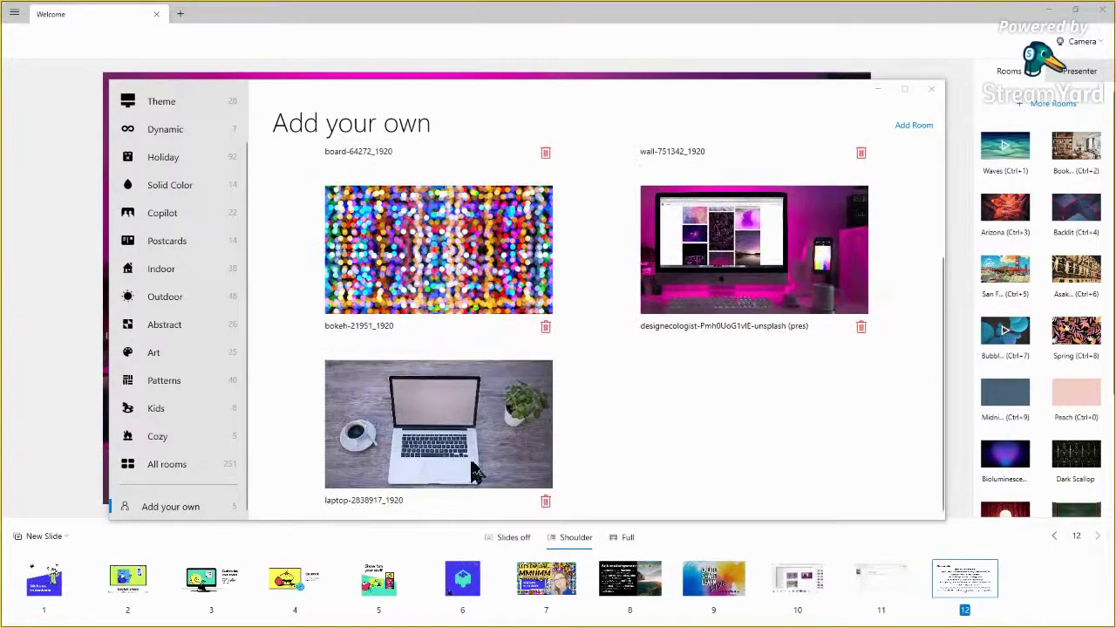
{"action": "left_click", "coordinate": [443, 446]}
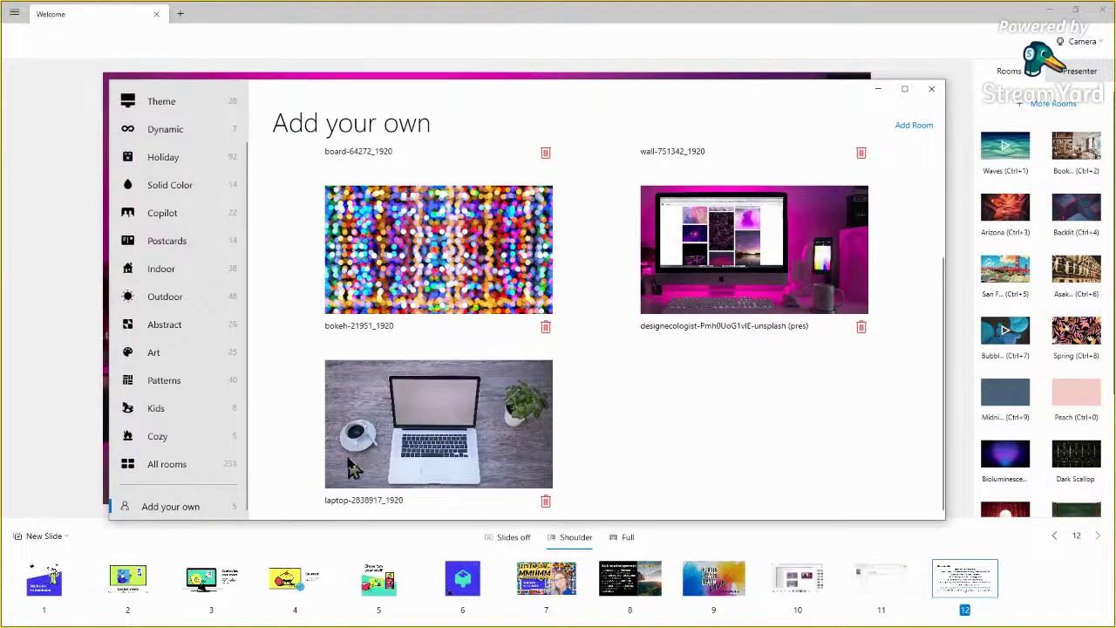
{"action": "scroll", "coordinate": [615, 403], "scroll_direction": "up", "scroll_amount": 1}
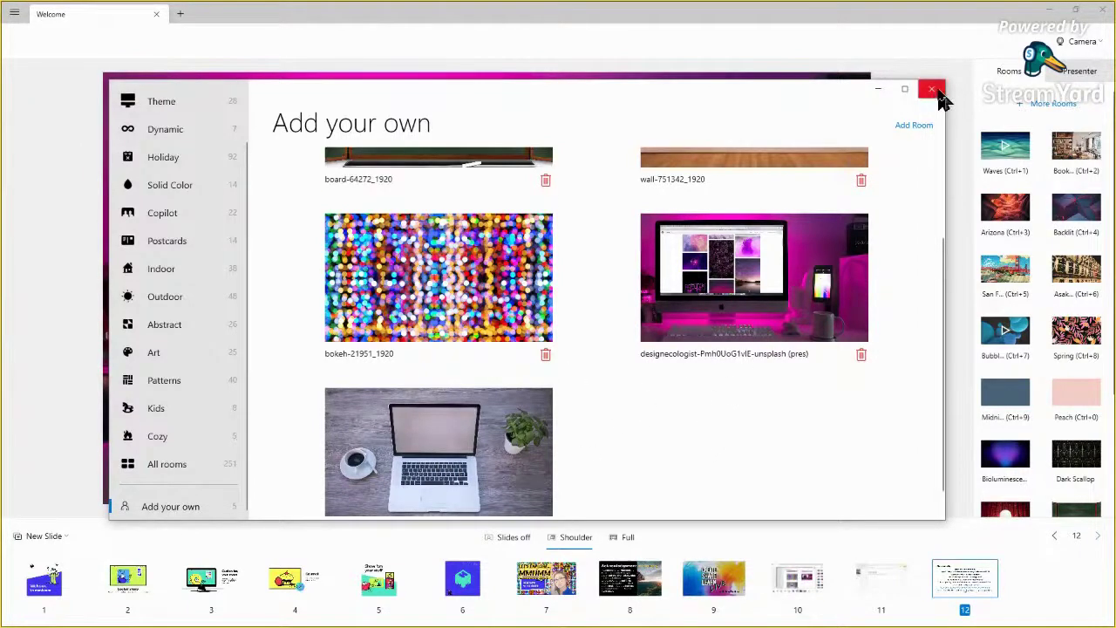
{"action": "left_click", "coordinate": [932, 90]}
{"action": "scroll", "coordinate": [1090, 200], "scroll_direction": "down", "scroll_amount": 3}
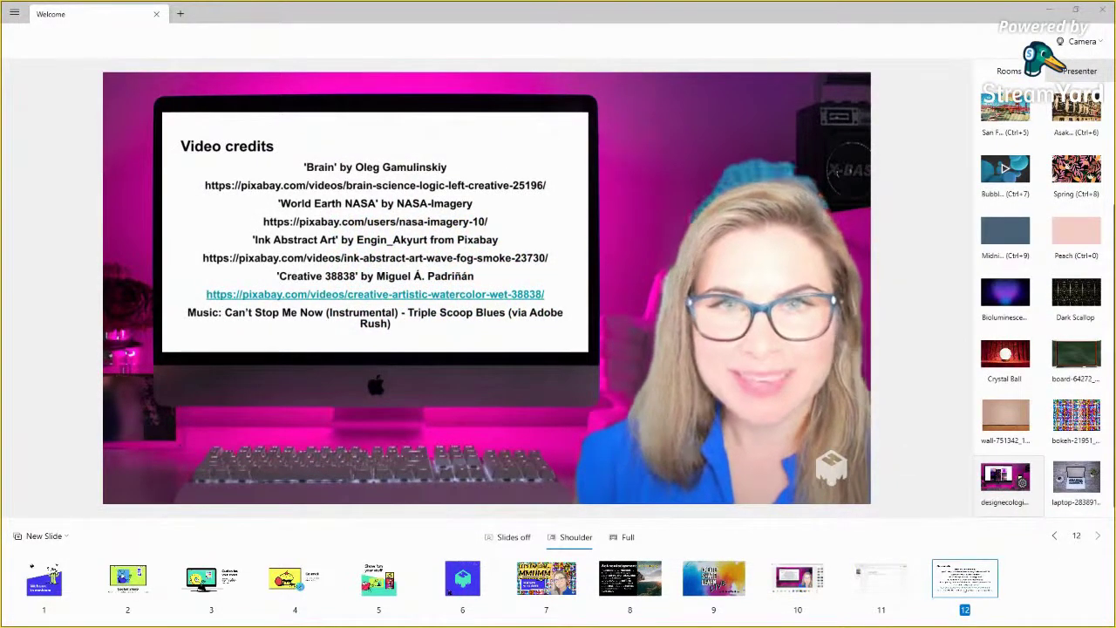
{"action": "left_click", "coordinate": [1080, 504]}
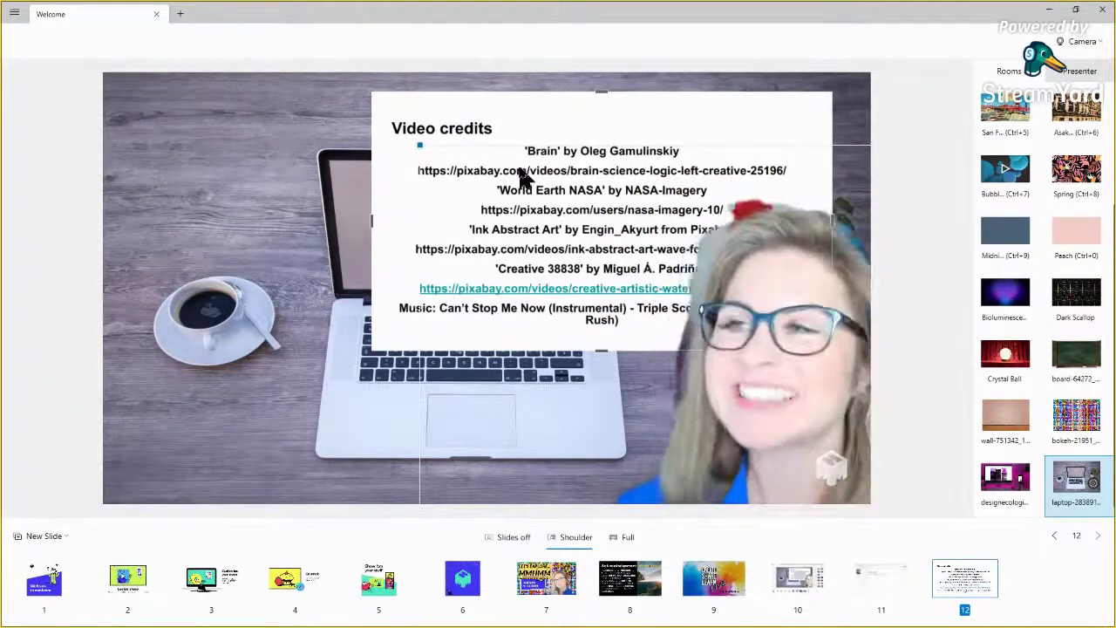
Step: Move and resize the video credits slide so it sits over the laptop's screen
{"action": "left_click_drag", "start_coordinate": [558, 119], "coordinate": [391, 116]}
{"action": "left_click_drag", "start_coordinate": [661, 217], "coordinate": [547, 217]}
{"action": "left_click_drag", "start_coordinate": [349, 196], "coordinate": [467, 223]}
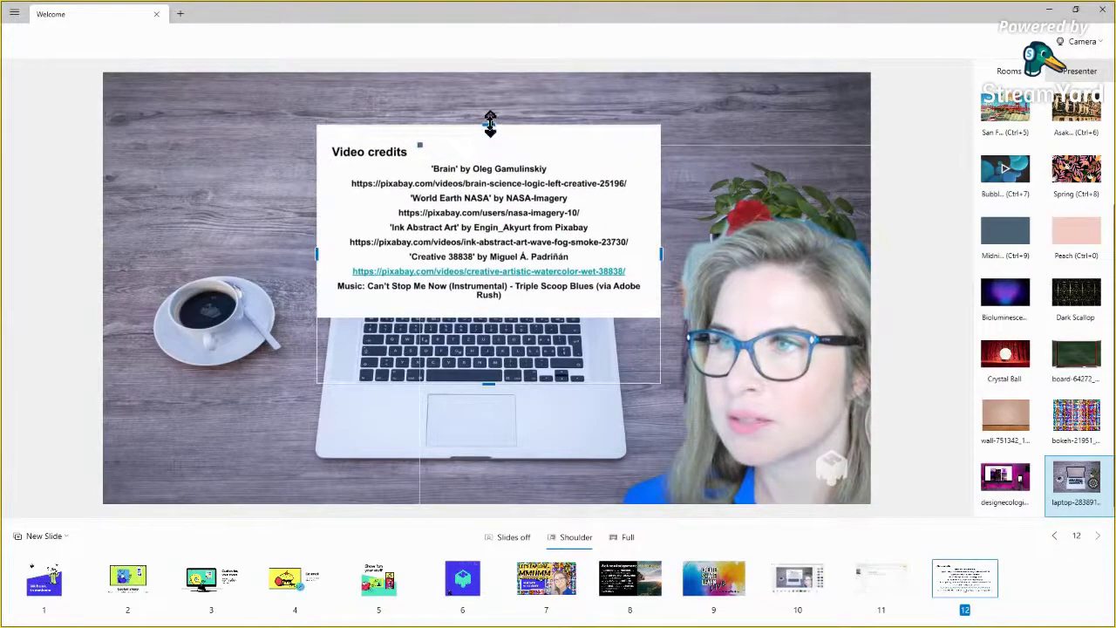
{"action": "left_click_drag", "start_coordinate": [491, 119], "coordinate": [487, 155]}
{"action": "left_click_drag", "start_coordinate": [317, 269], "coordinate": [340, 222]}
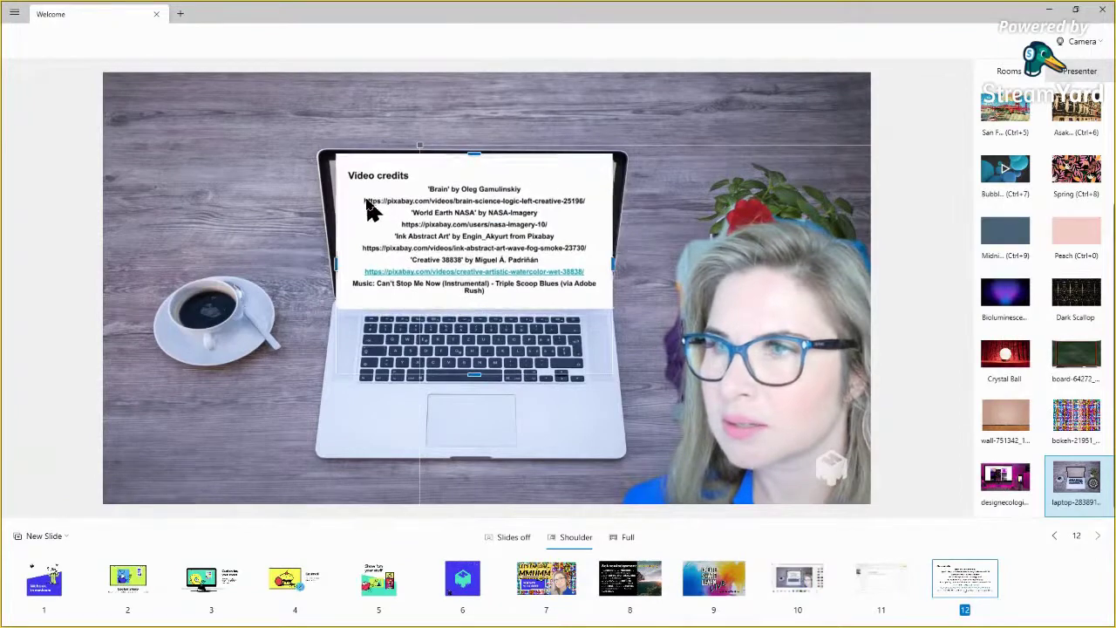
{"action": "left_click_drag", "start_coordinate": [326, 259], "coordinate": [312, 259]}
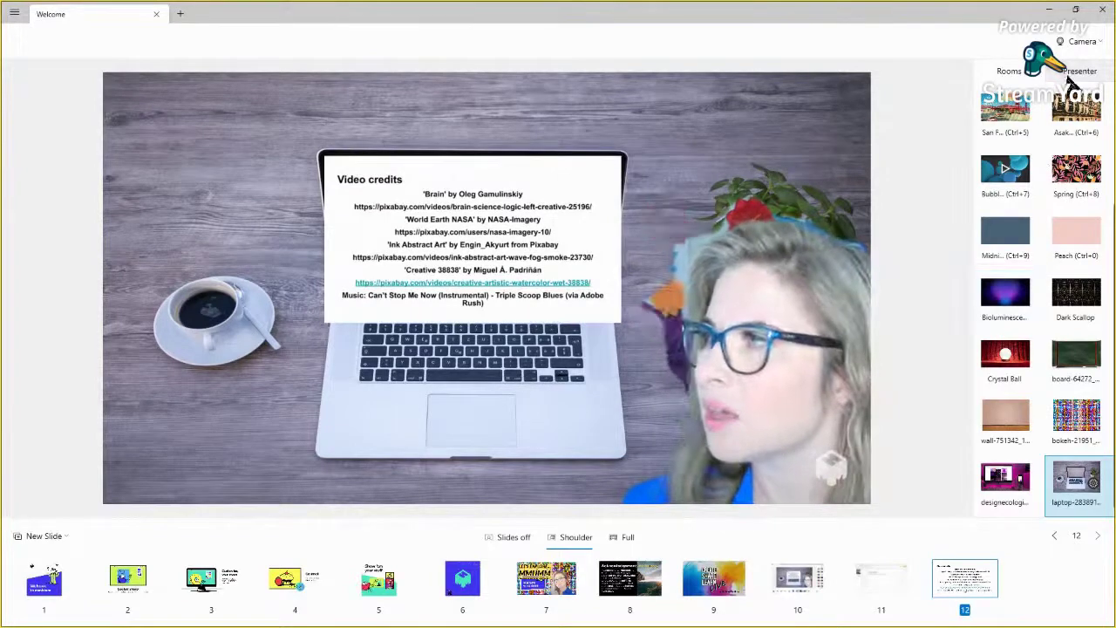
Step: Tilt the video credits slide vertically in the laptop room's slide settings and resize it to match the laptop screen's perspective
{"action": "left_click", "coordinate": [1096, 494]}
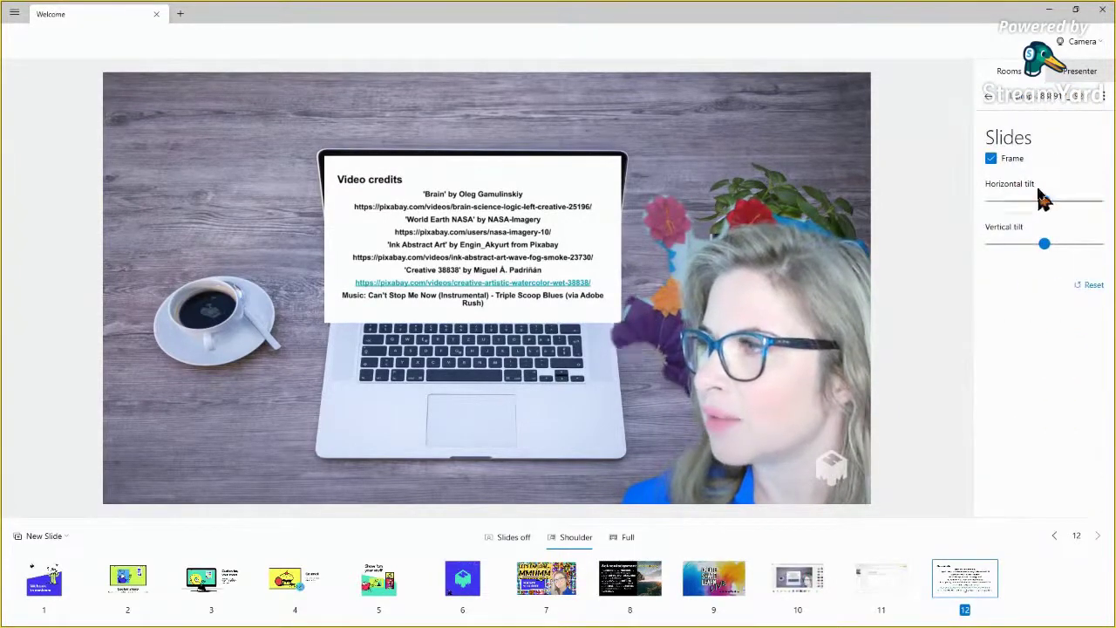
{"action": "left_click_drag", "start_coordinate": [1044, 245], "coordinate": [1016, 246]}
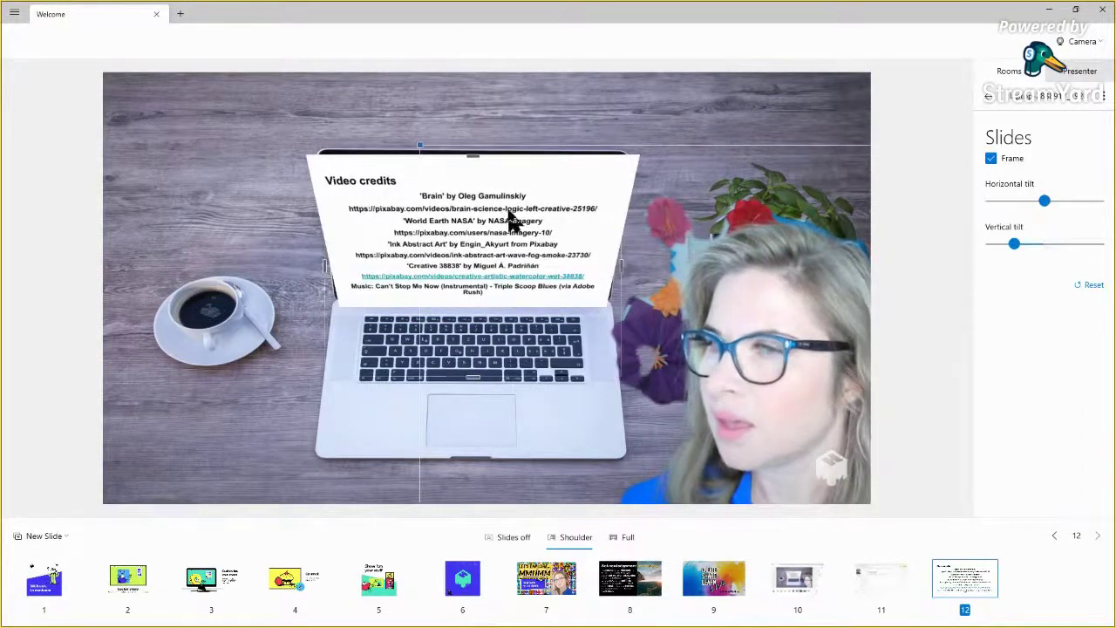
{"action": "left_click_drag", "start_coordinate": [325, 266], "coordinate": [349, 266]}
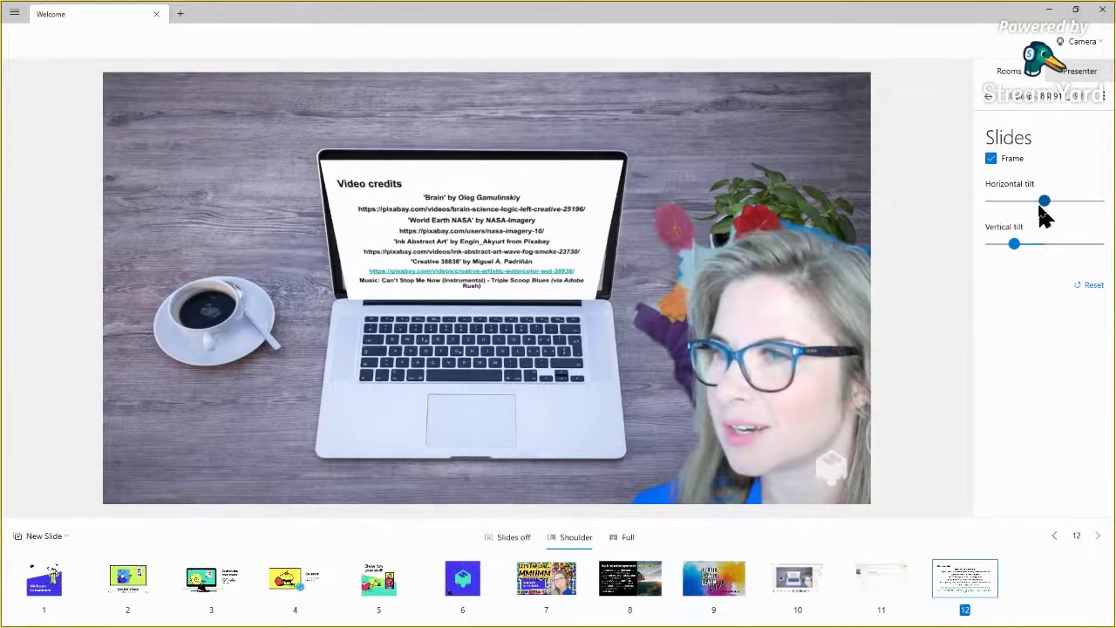
{"action": "left_click", "coordinate": [1024, 246]}
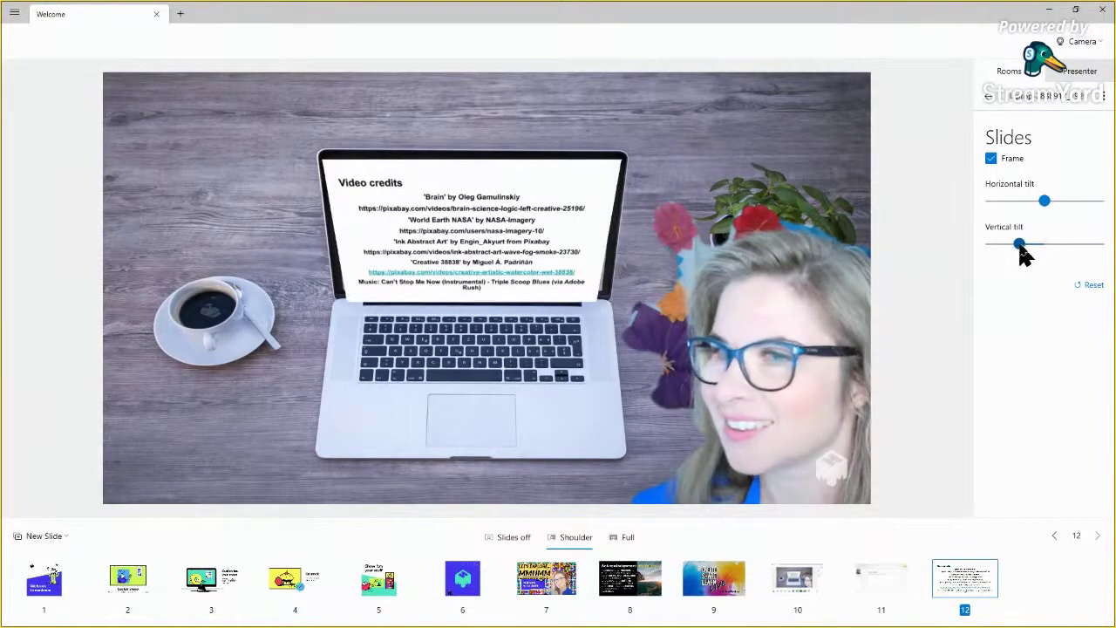
{"action": "left_click_drag", "start_coordinate": [1029, 253], "coordinate": [1032, 255]}
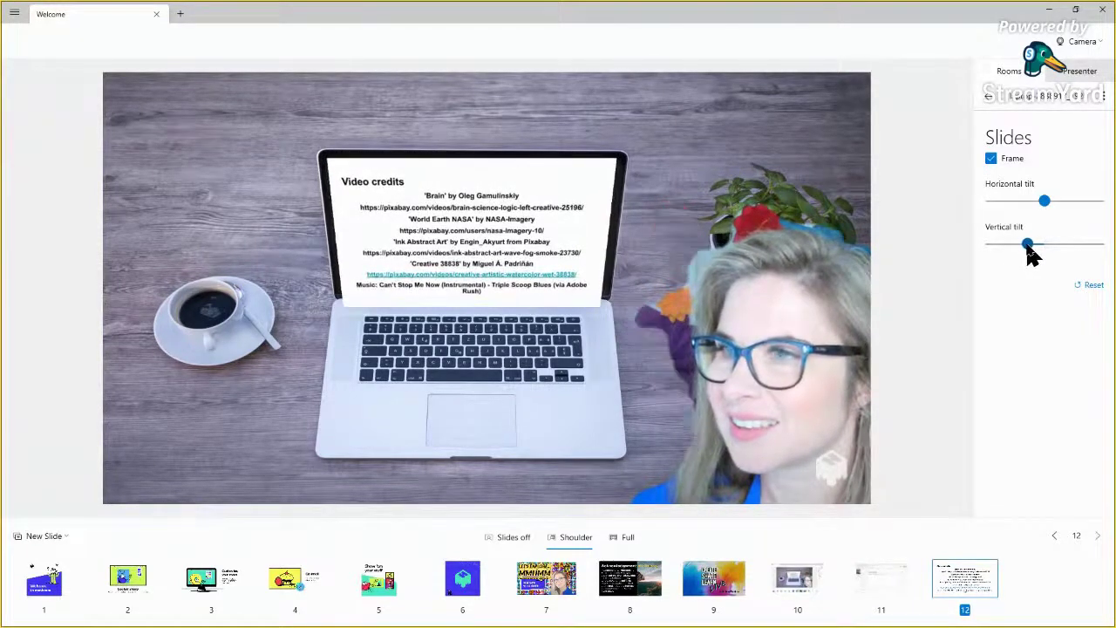
{"action": "left_click_drag", "start_coordinate": [335, 273], "coordinate": [374, 246]}
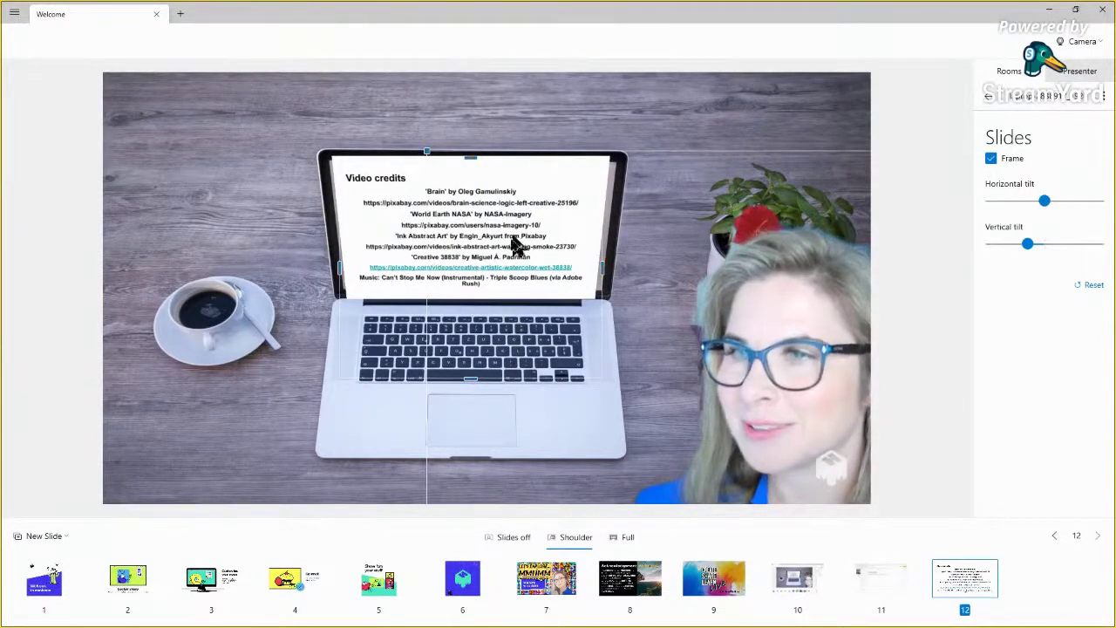
Step: Show slide 9, Create Share Learn Live, on the laptop's screen, and switch back to the designecologist iMac room
{"action": "left_click", "coordinate": [724, 578]}
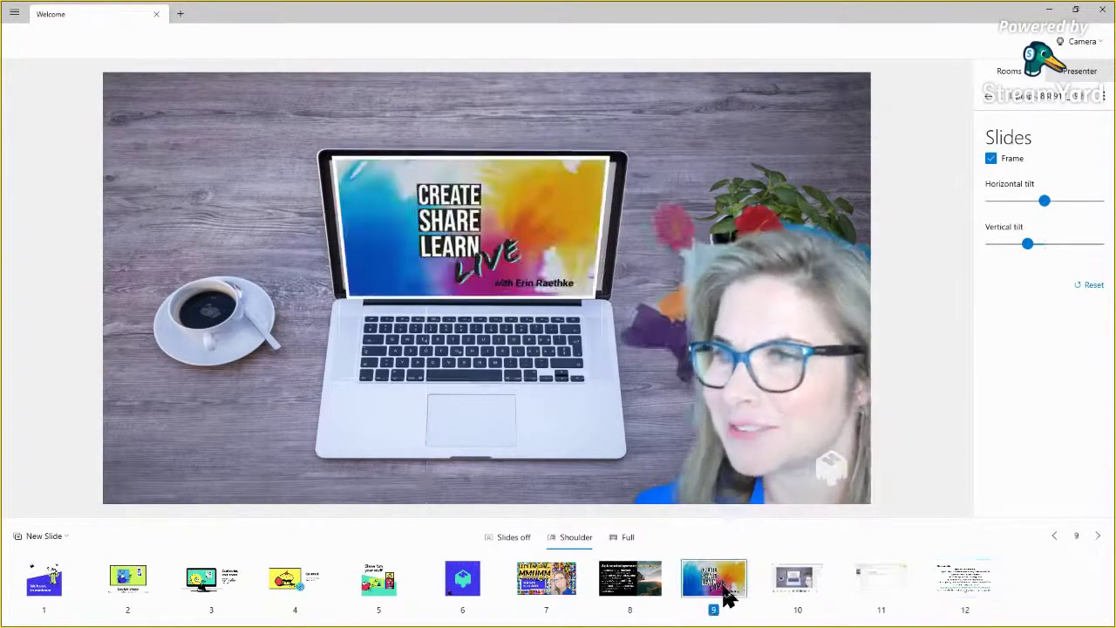
{"action": "left_click", "coordinate": [405, 279]}
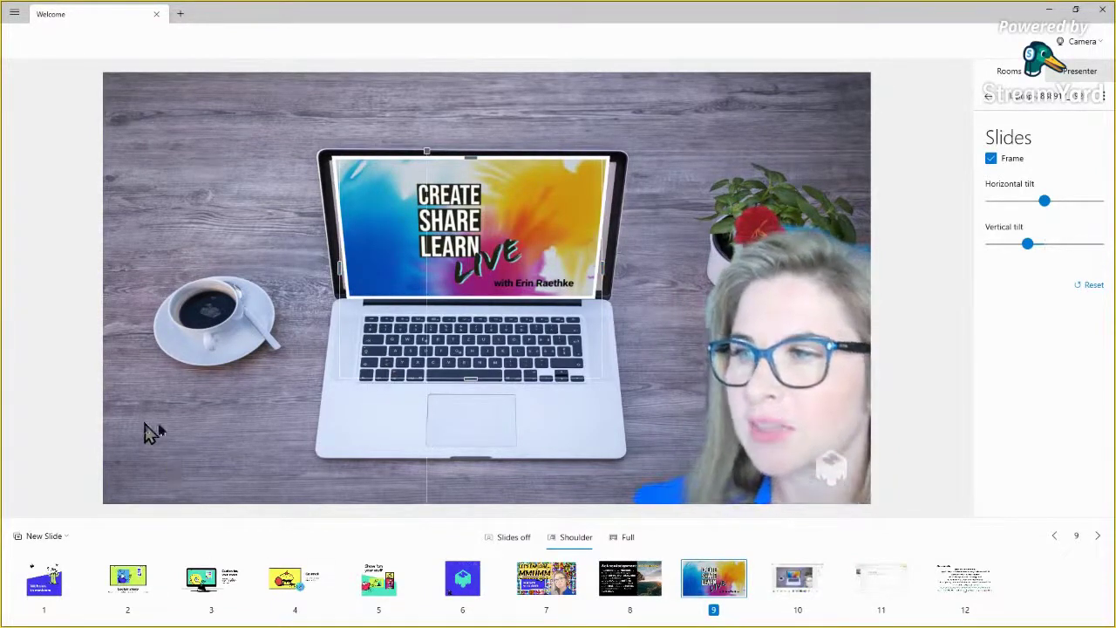
{"action": "left_click", "coordinate": [1006, 96]}
{"action": "left_click", "coordinate": [1008, 490]}
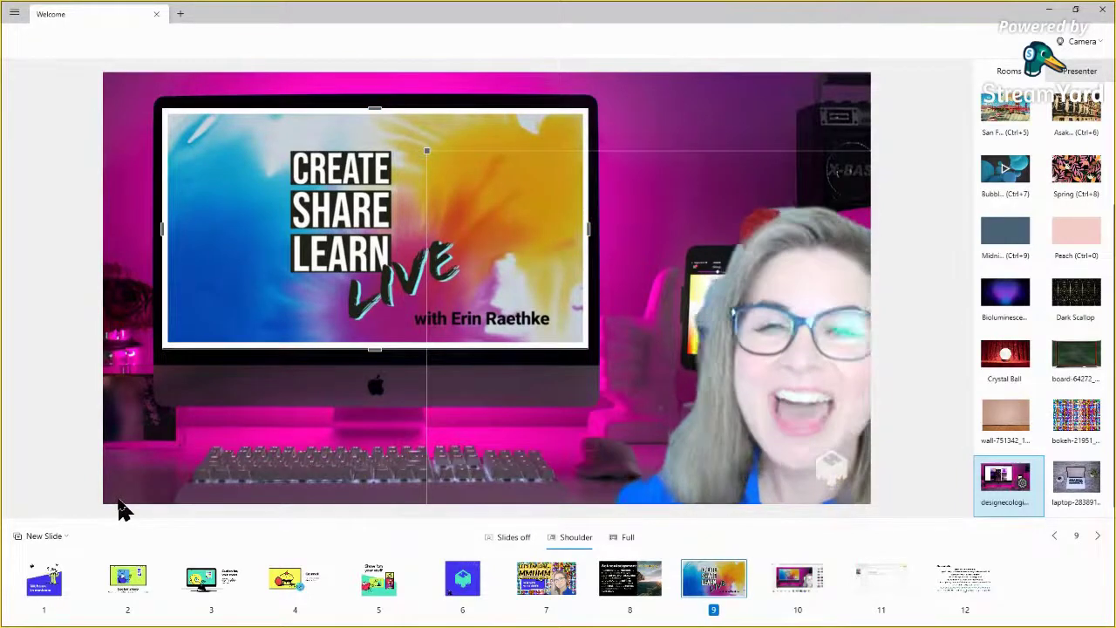
Step: Put the presenter in a circular frame, shrink it slightly and move it beside the iMac's screen
{"action": "left_click", "coordinate": [1080, 71]}
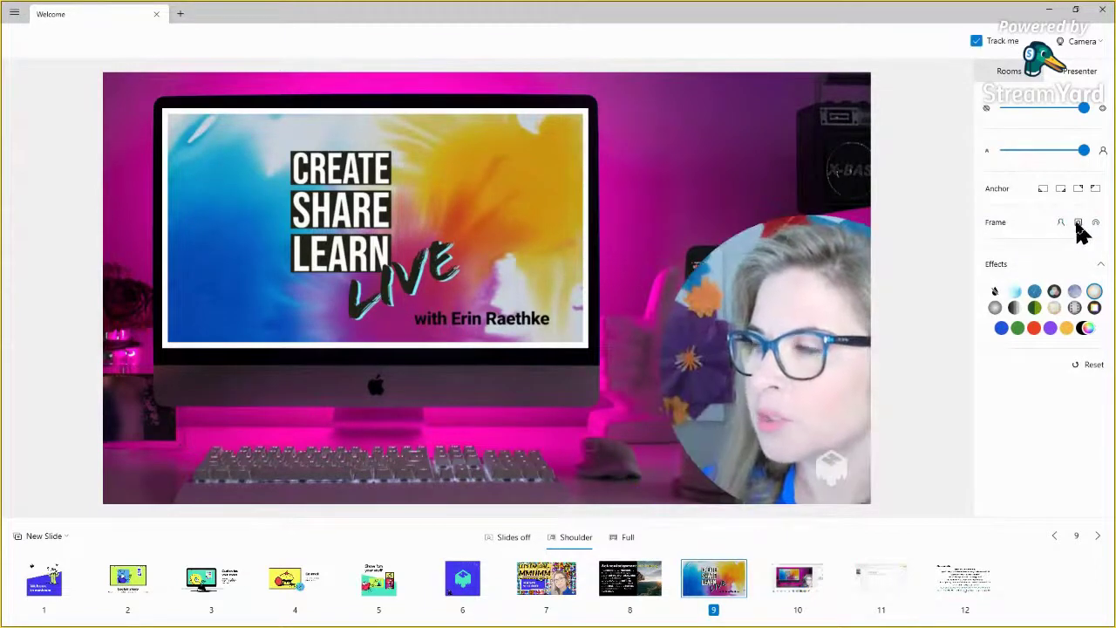
{"action": "left_click_drag", "start_coordinate": [756, 364], "coordinate": [665, 346]}
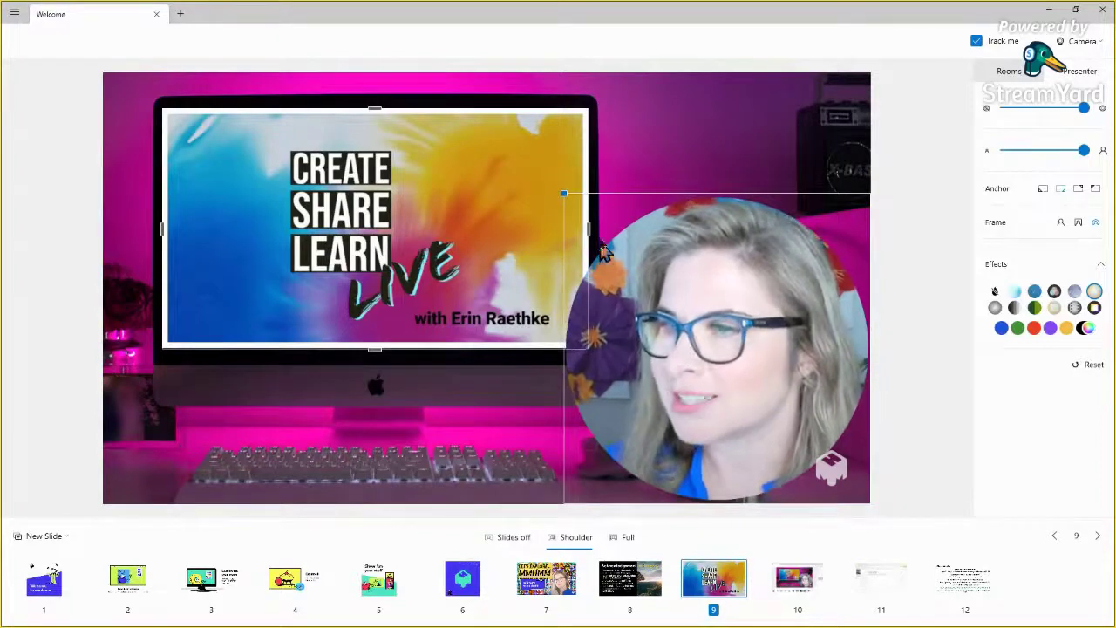
{"action": "left_click_drag", "start_coordinate": [564, 194], "coordinate": [601, 231]}
{"action": "left_click_drag", "start_coordinate": [717, 309], "coordinate": [717, 229]}
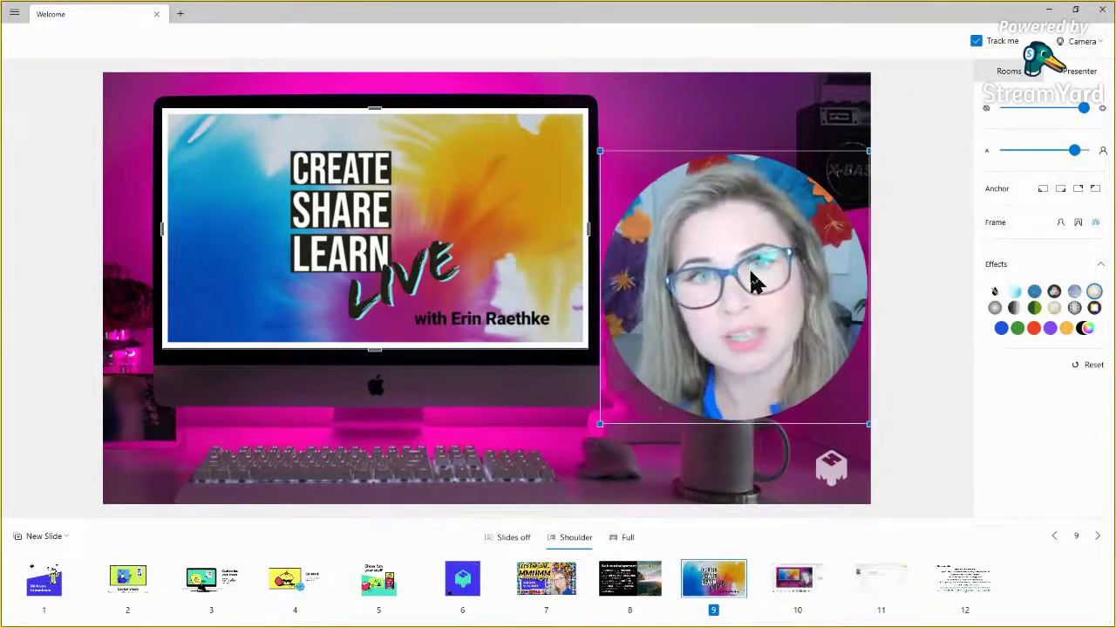
{"action": "left_click_drag", "start_coordinate": [754, 279], "coordinate": [744, 338]}
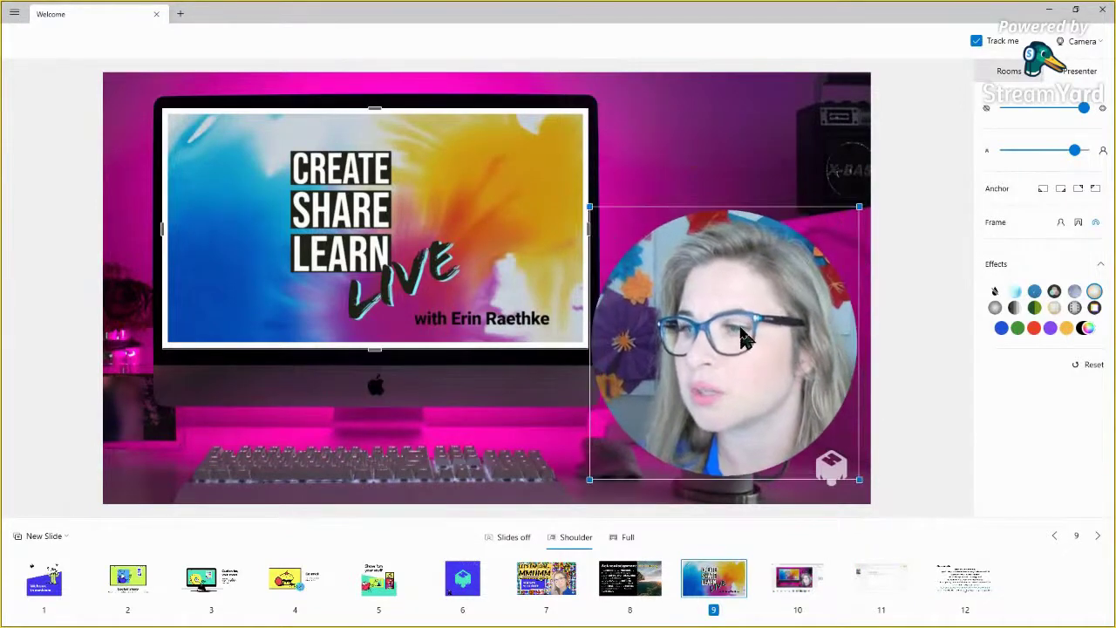
Step: Try the rectangular presenter frame, return to the unframed cutout, and reposition and enlarge the presenter beside the iMac
{"action": "left_click", "coordinate": [1080, 224]}
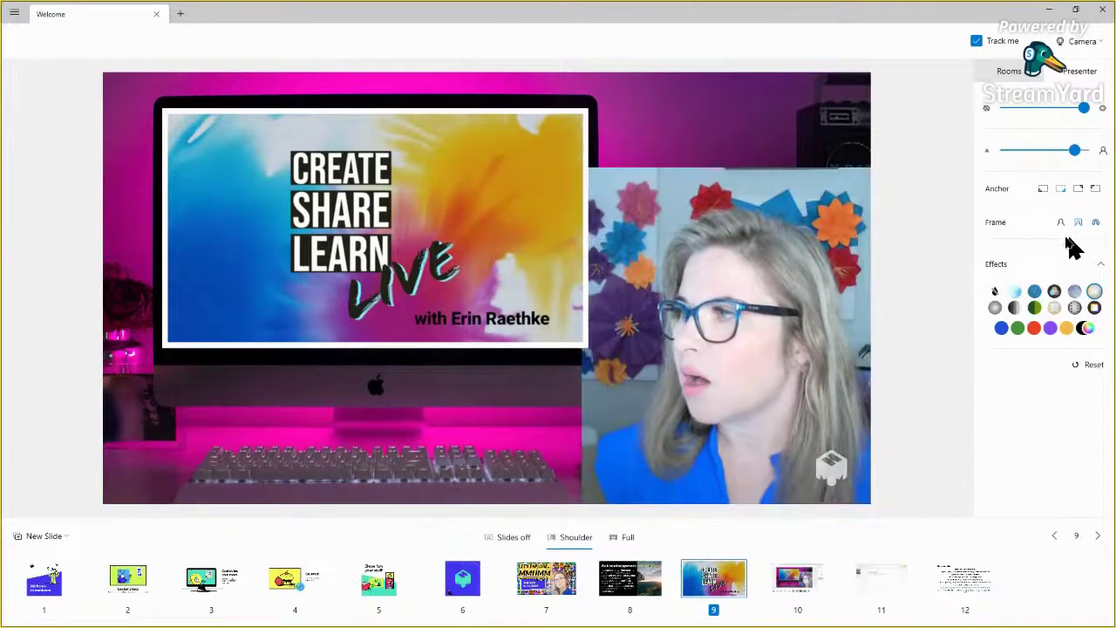
{"action": "left_click", "coordinate": [1060, 224]}
{"action": "left_click_drag", "start_coordinate": [579, 407], "coordinate": [782, 407]}
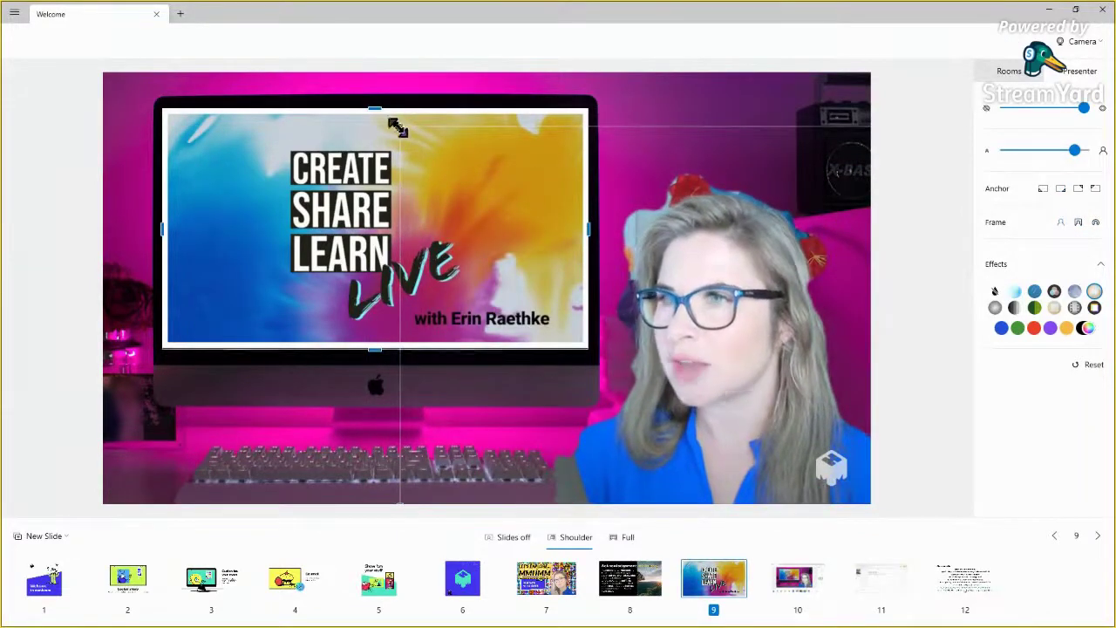
{"action": "left_click_drag", "start_coordinate": [401, 127], "coordinate": [371, 94]}
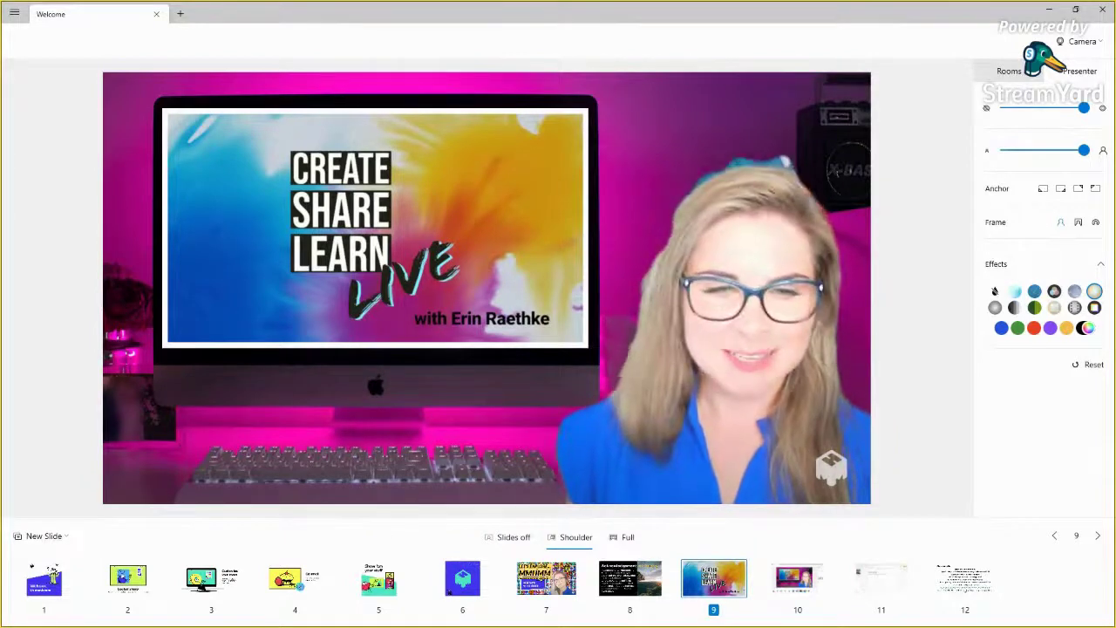
Step: Switch to the browser, skim mmhmm's About page and examine the Free, Premium and Business plans on the Pricing page
{"action": "key", "text": "alt+Tab"}
{"action": "left_click", "coordinate": [68, 11]}
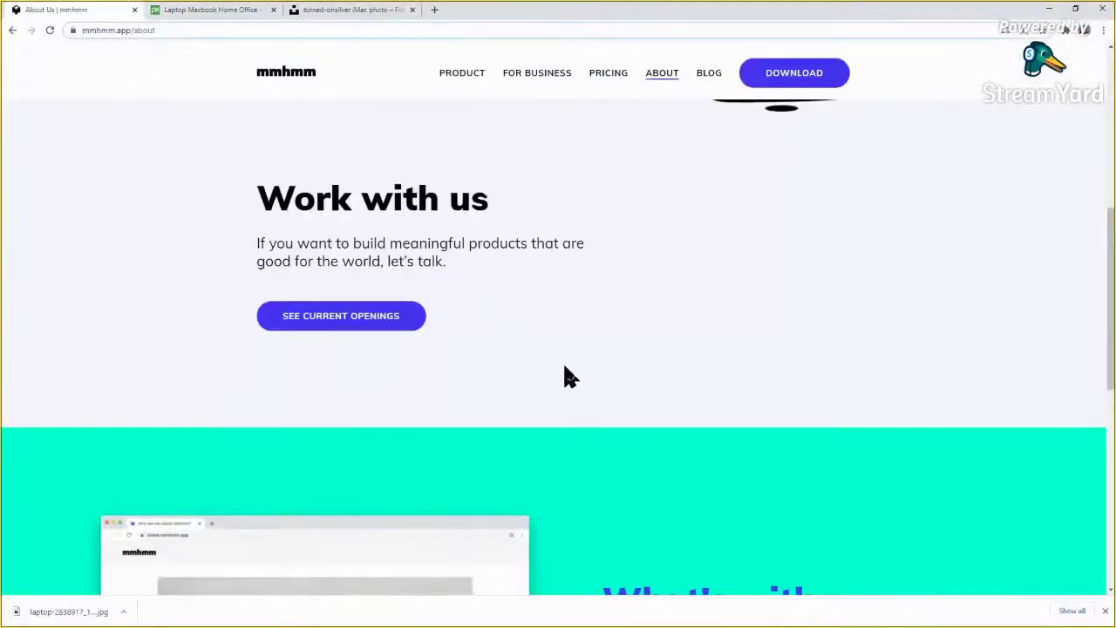
{"action": "scroll", "coordinate": [518, 297], "scroll_direction": "down", "scroll_amount": 10}
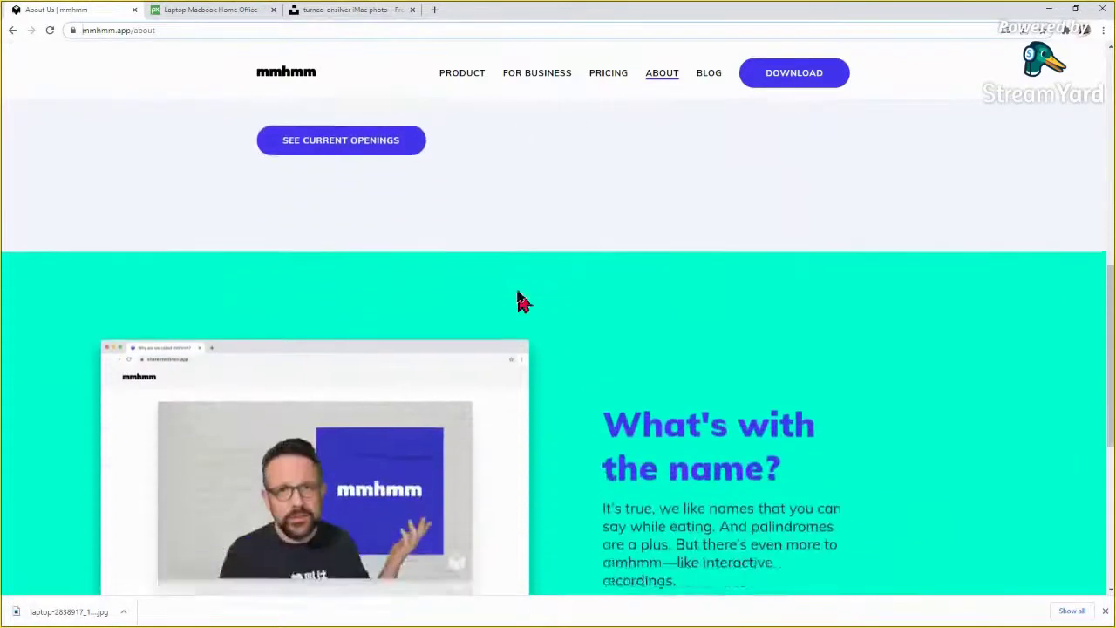
{"action": "scroll", "coordinate": [724, 348], "scroll_direction": "up", "scroll_amount": 12}
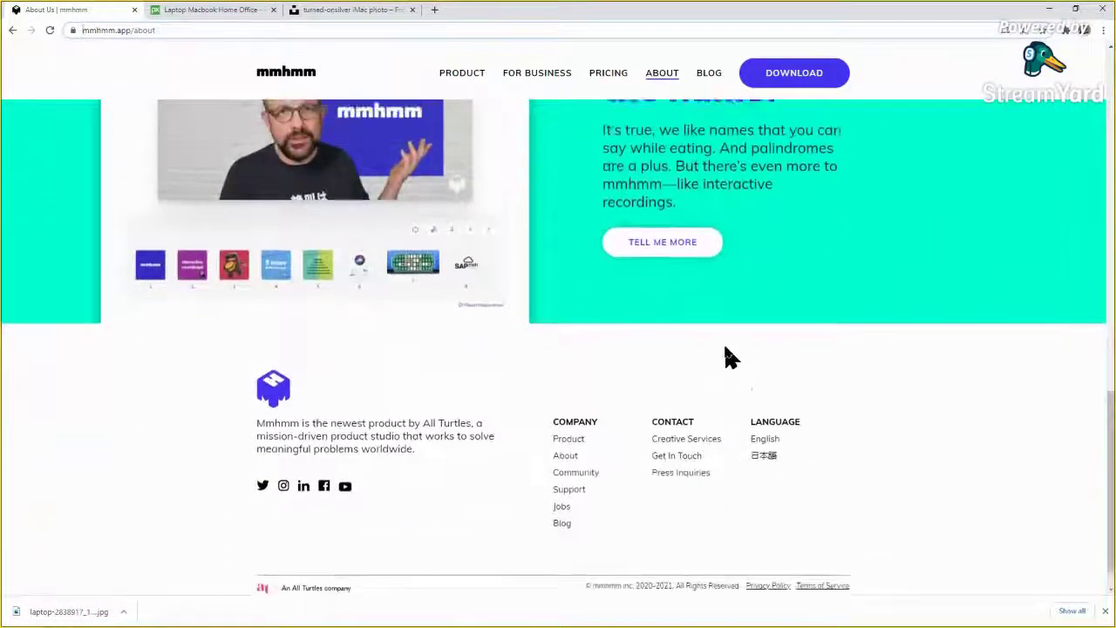
{"action": "scroll", "coordinate": [724, 347], "scroll_direction": "up", "scroll_amount": 2}
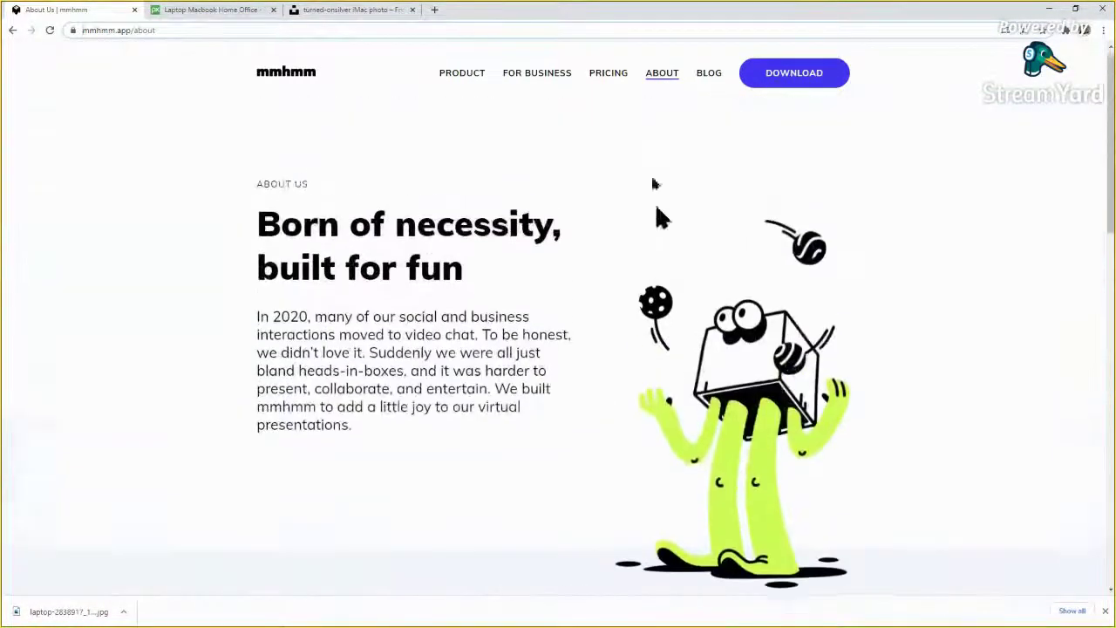
{"action": "left_click", "coordinate": [615, 77]}
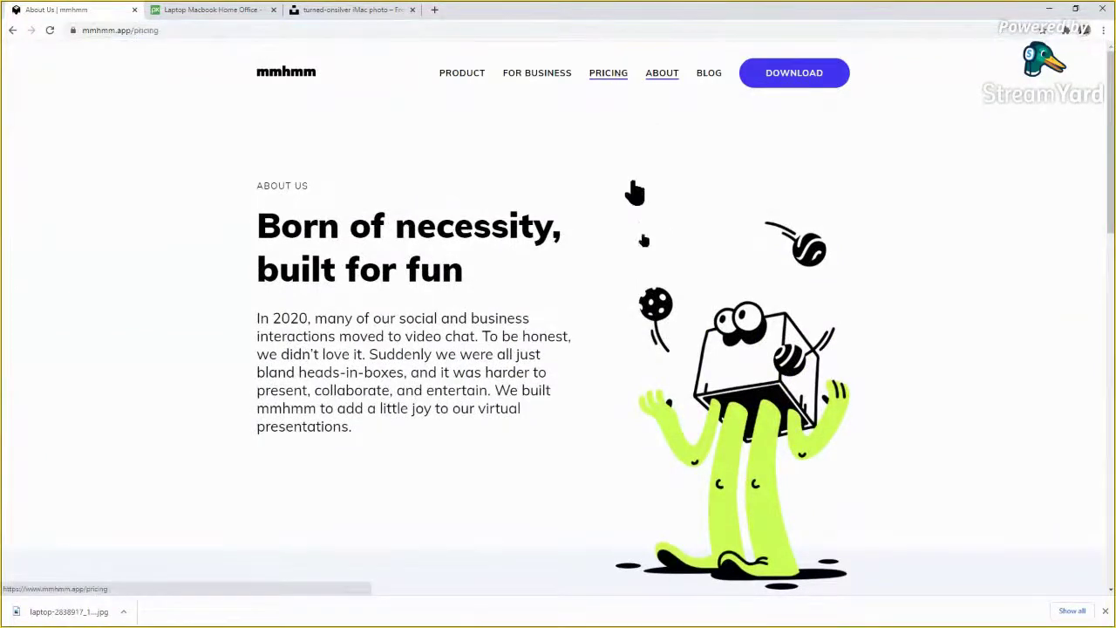
{"action": "scroll", "coordinate": [752, 441], "scroll_direction": "down", "scroll_amount": 4}
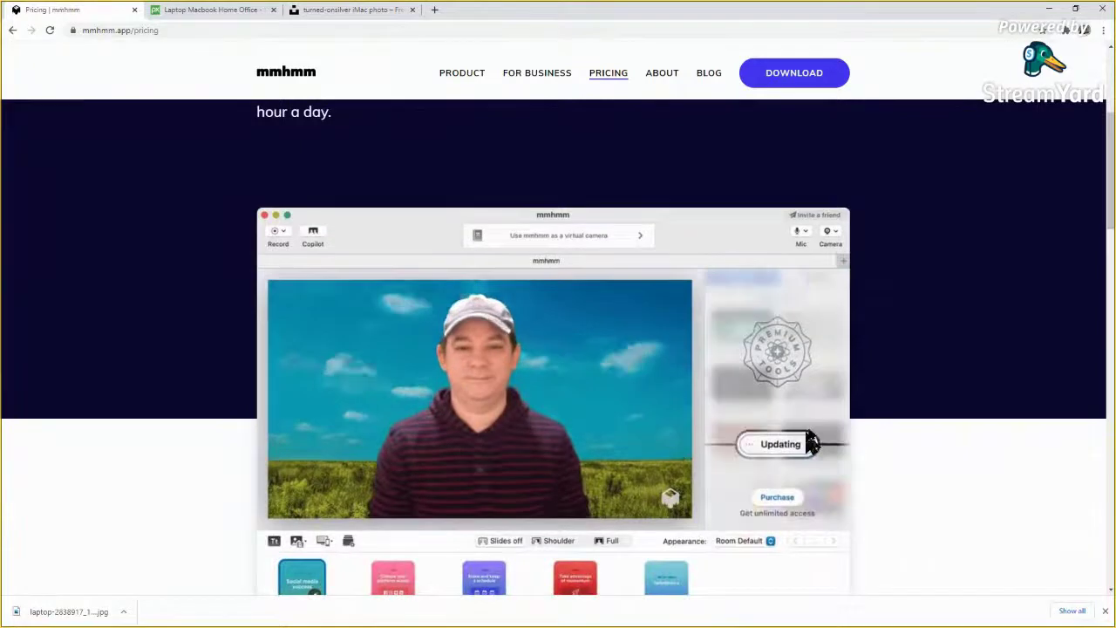
{"action": "scroll", "coordinate": [816, 436], "scroll_direction": "down", "scroll_amount": 4}
{"action": "scroll", "coordinate": [814, 427], "scroll_direction": "down", "scroll_amount": 2}
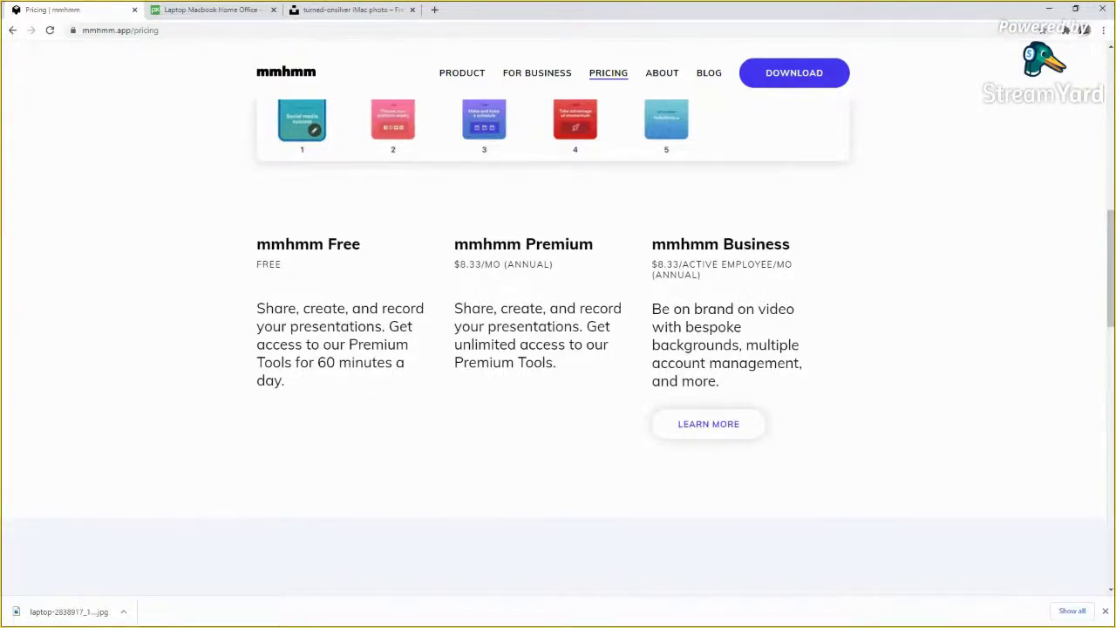
Step: Return to mmhmm, change the room to the bokeh-219511920 image and open that room's slide settings
{"action": "key", "text": "alt+Tab"}
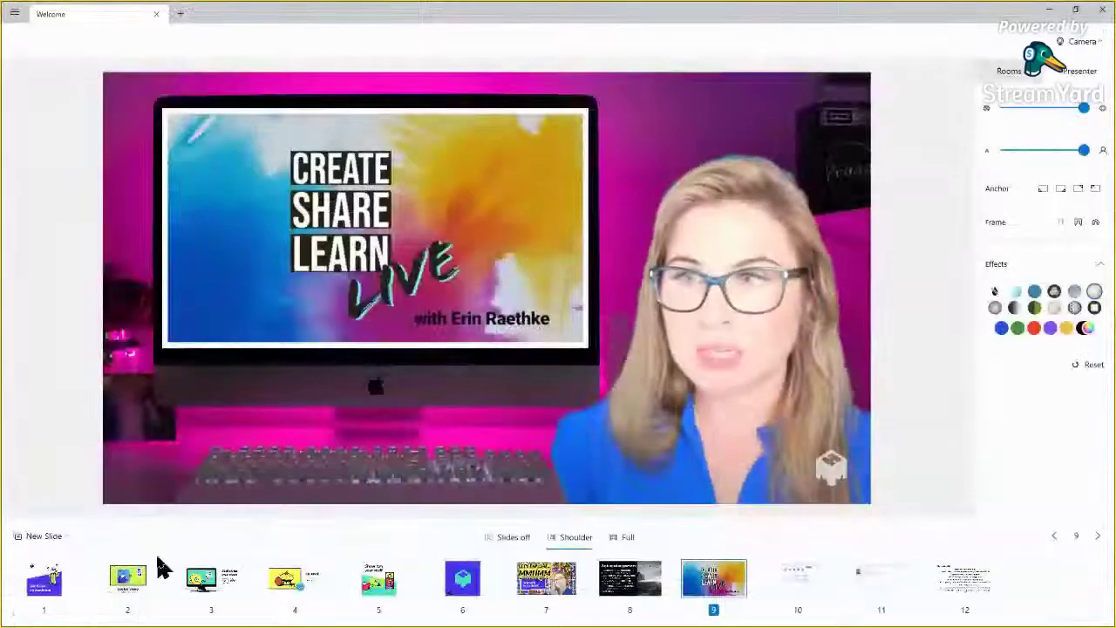
{"action": "left_click", "coordinate": [1012, 71]}
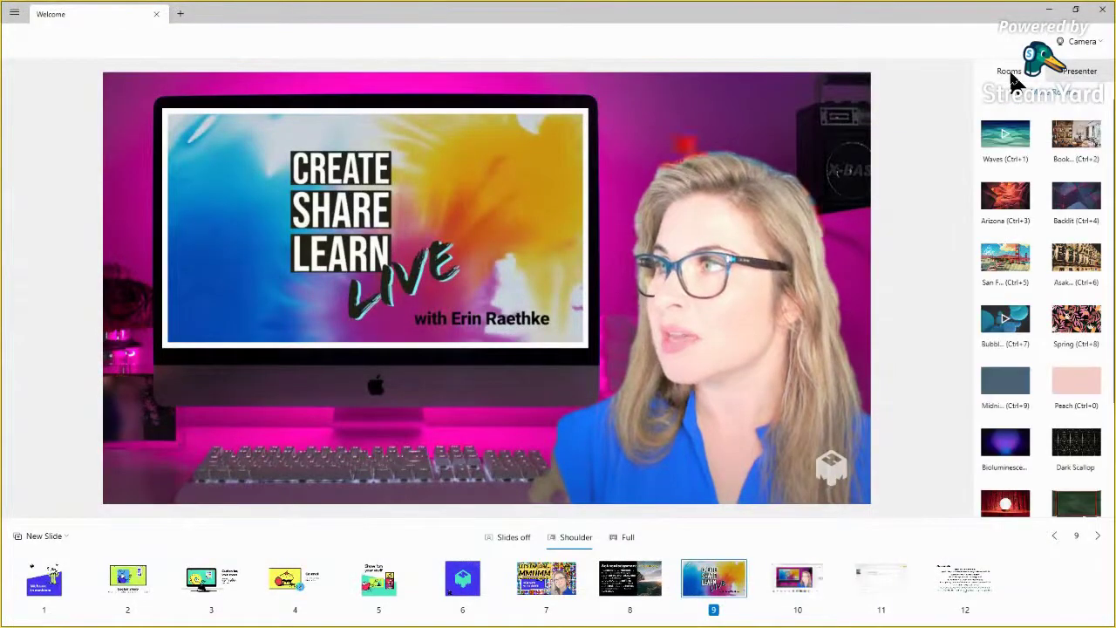
{"action": "scroll", "coordinate": [1055, 497], "scroll_direction": "down", "scroll_amount": 3}
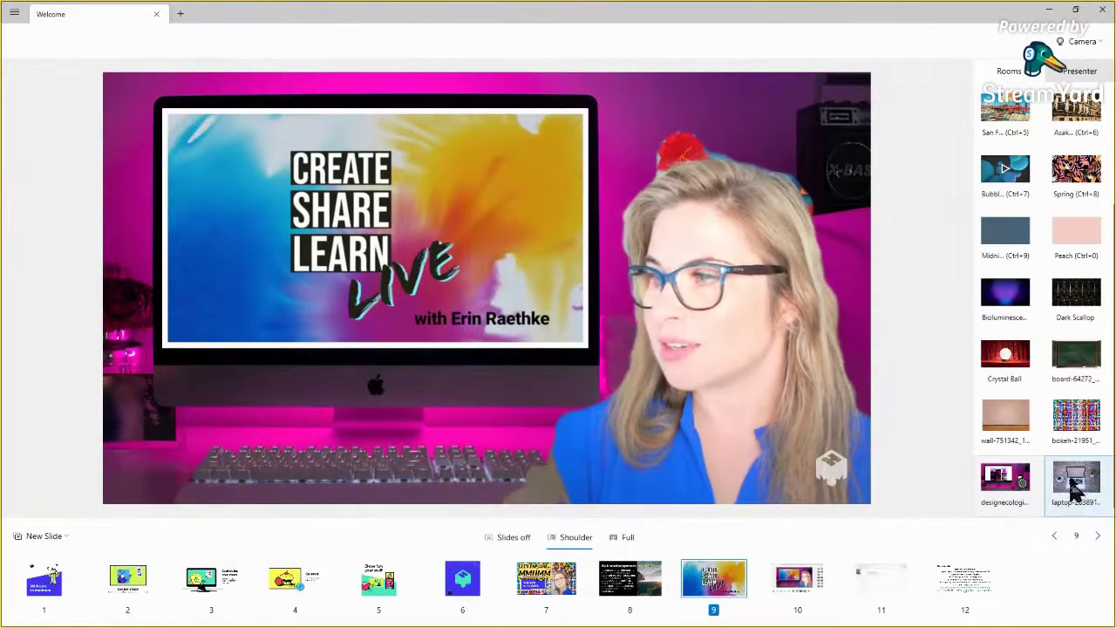
{"action": "left_click", "coordinate": [1075, 422]}
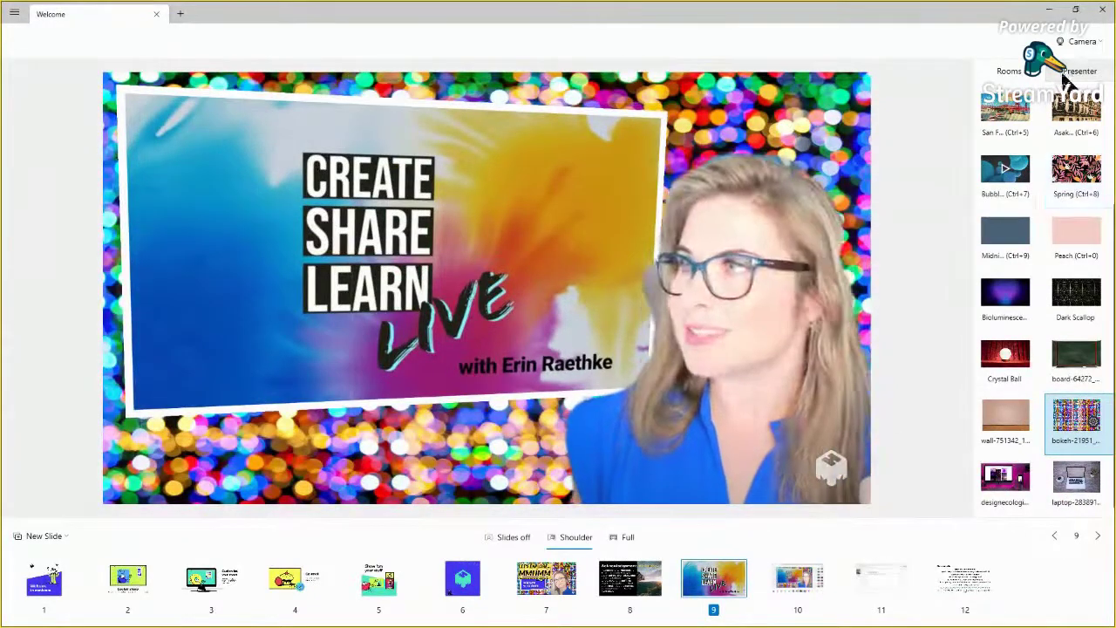
{"action": "left_click", "coordinate": [1099, 432]}
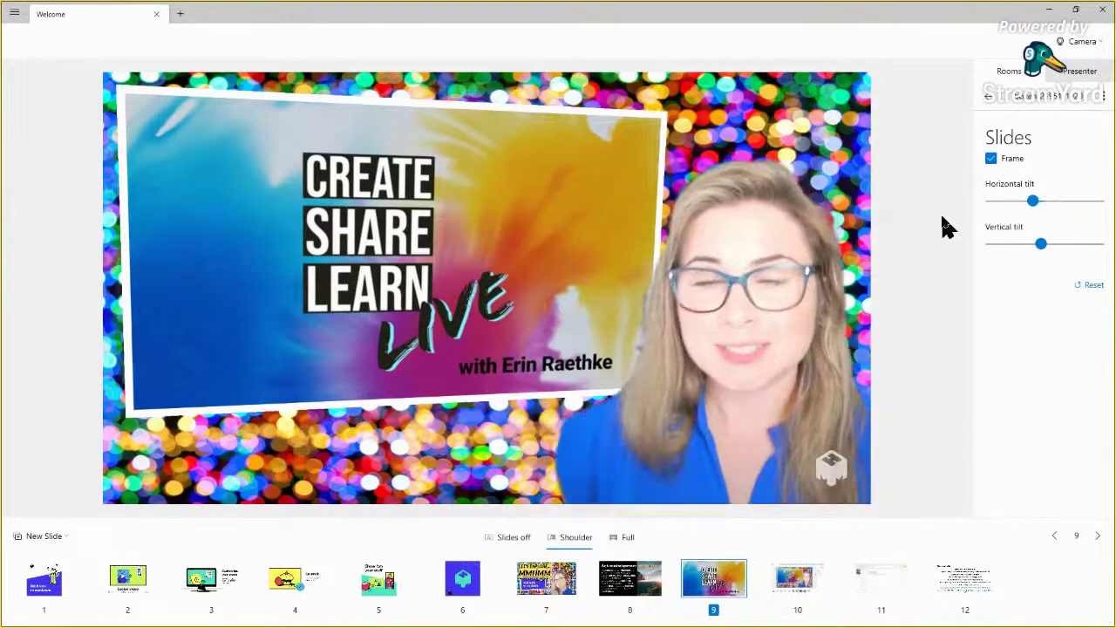
Step: Switch back to the browser's pricing page and review the mmhmm Premium plan and the Premium Tools introduction
{"action": "key", "text": "alt+Tab"}
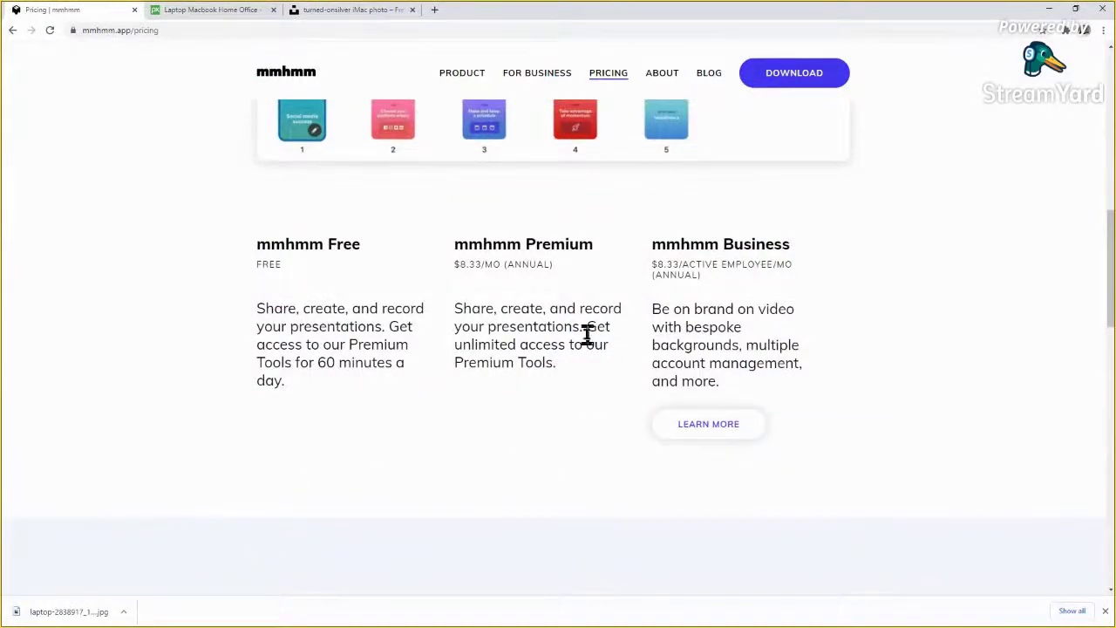
{"action": "left_click_drag", "start_coordinate": [457, 243], "coordinate": [578, 289]}
{"action": "left_click", "coordinate": [510, 299]}
{"action": "scroll", "coordinate": [605, 340], "scroll_direction": "up", "scroll_amount": 5}
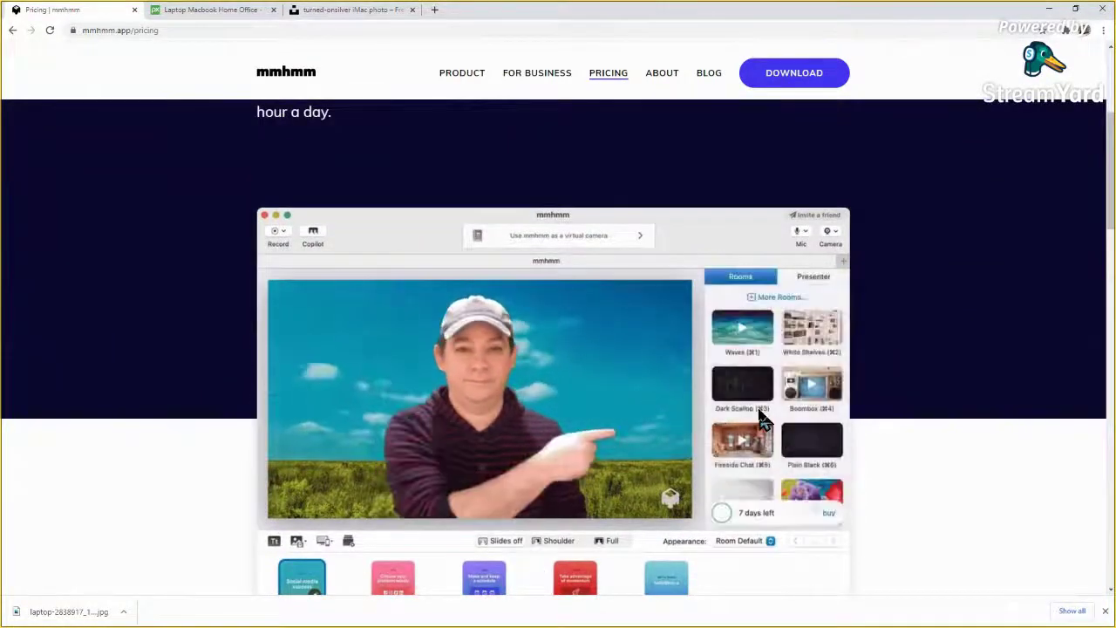
{"action": "scroll", "coordinate": [751, 417], "scroll_direction": "up", "scroll_amount": 1}
{"action": "scroll", "coordinate": [759, 416], "scroll_direction": "up", "scroll_amount": 2}
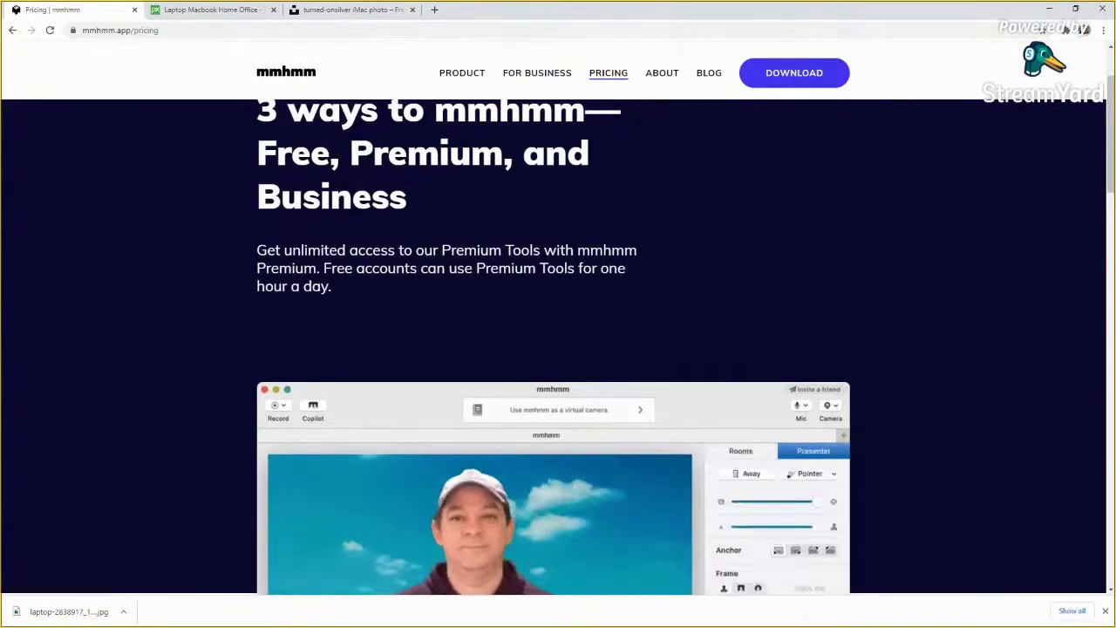
Step: Return to mmhmm and check the camera's source, zoom and green screen options
{"action": "key", "text": "alt+Tab"}
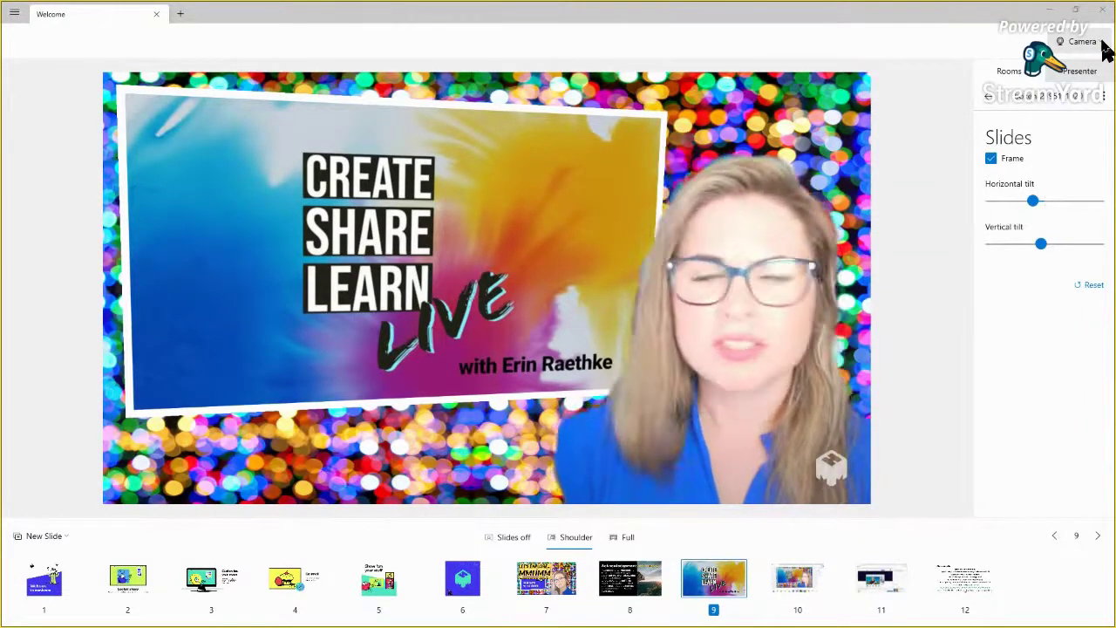
{"action": "left_click", "coordinate": [1104, 50]}
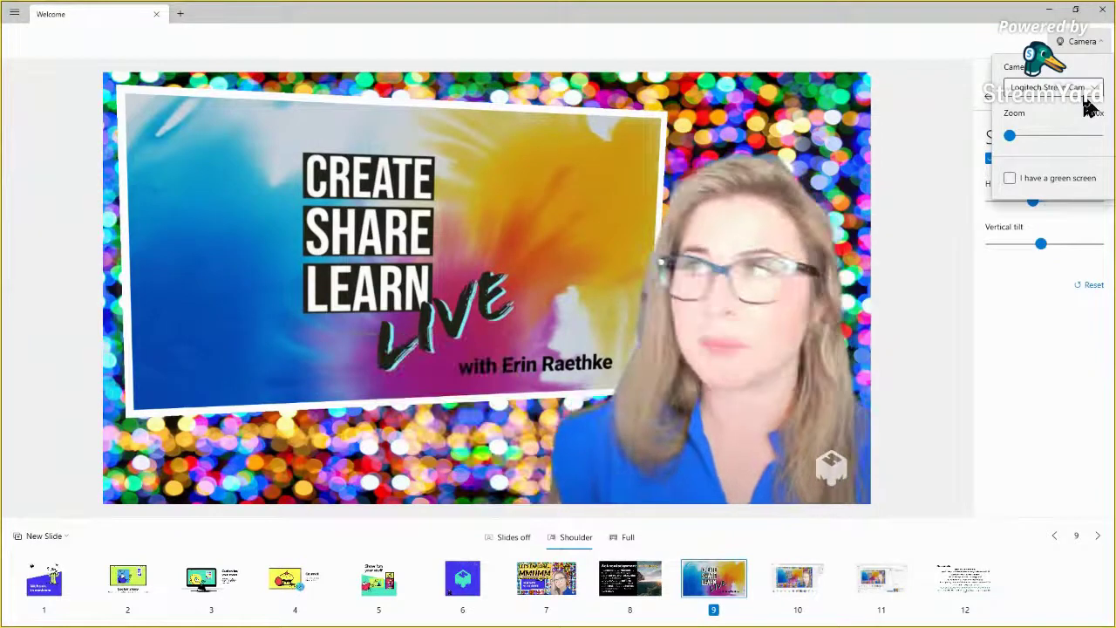
{"action": "left_click", "coordinate": [976, 55]}
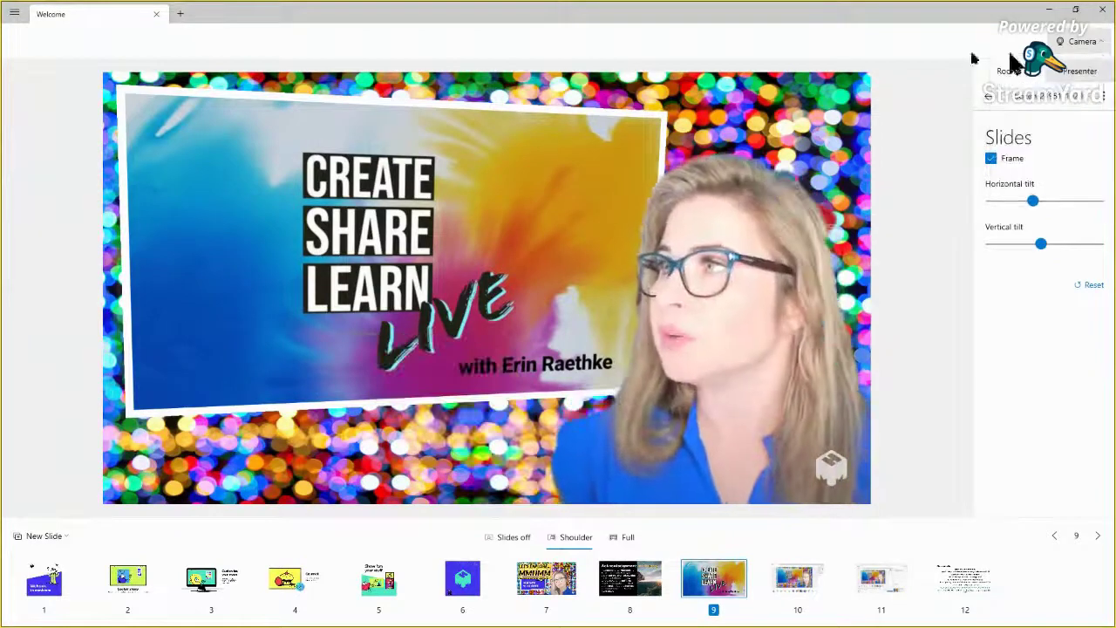
Step: Review the application's File, Slides and Presenter commands, and display the presenter settings for comparison
{"action": "left_click", "coordinate": [14, 14]}
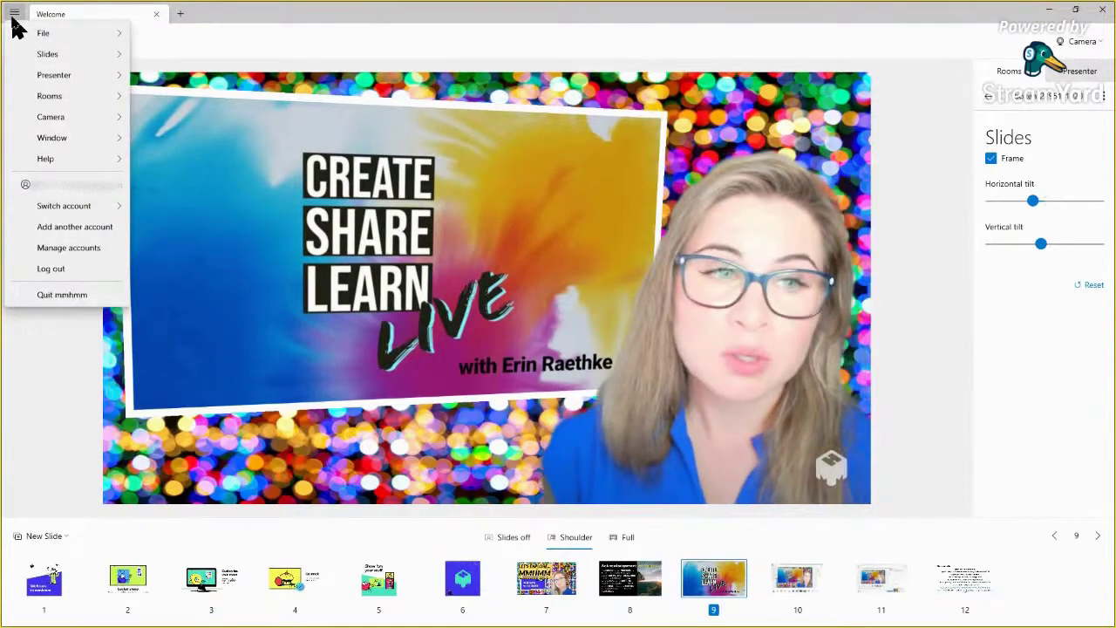
{"action": "mouse_move", "coordinate": [28, 40]}
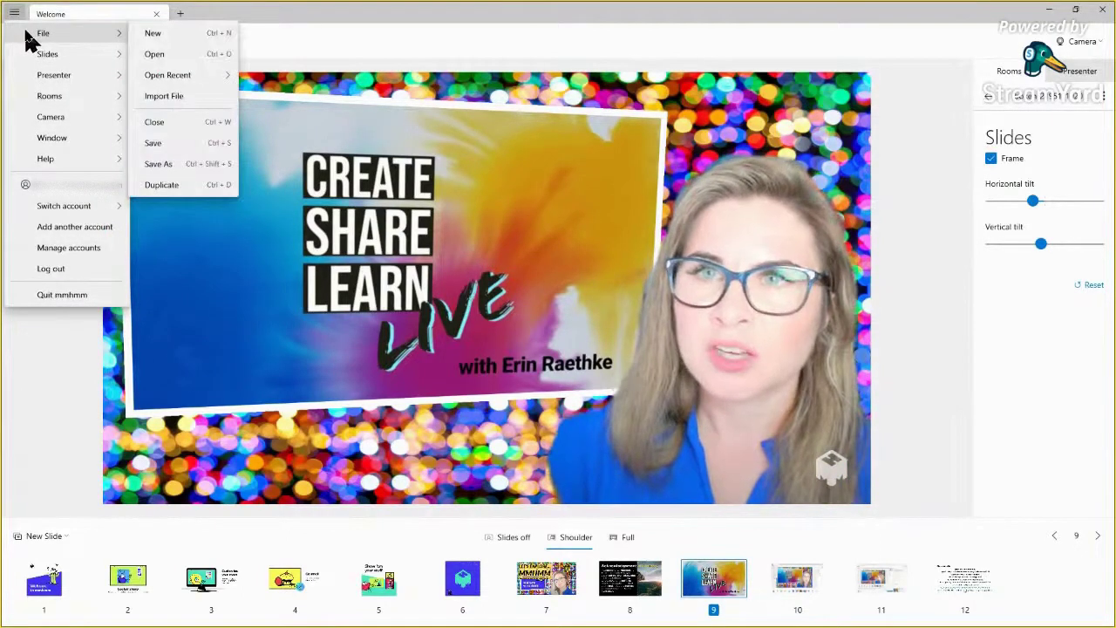
{"action": "mouse_move", "coordinate": [45, 61]}
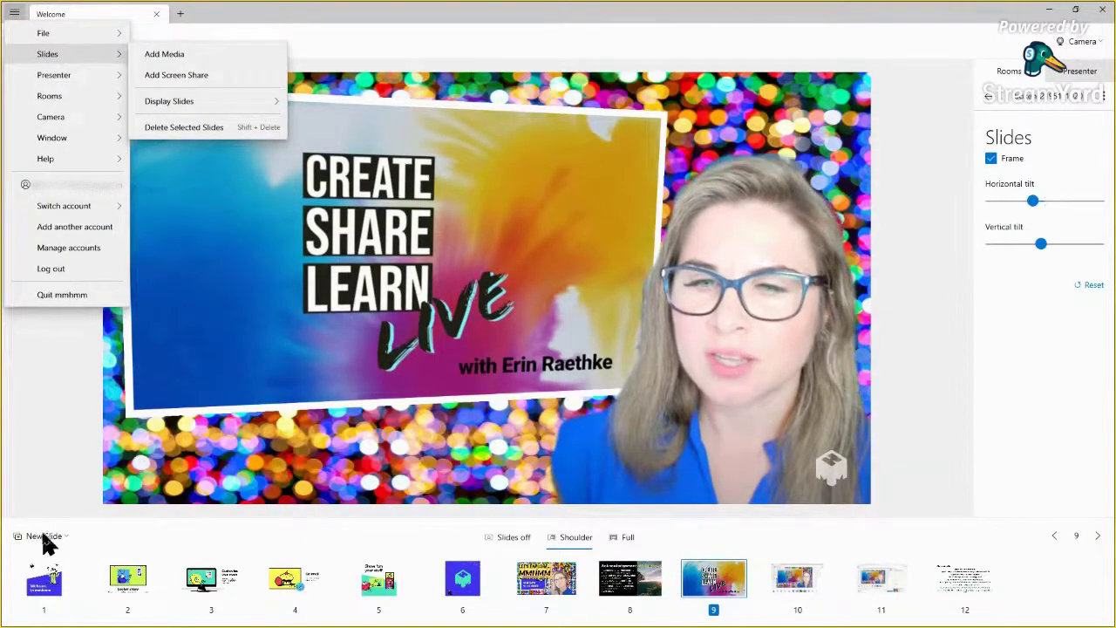
{"action": "mouse_move", "coordinate": [80, 73]}
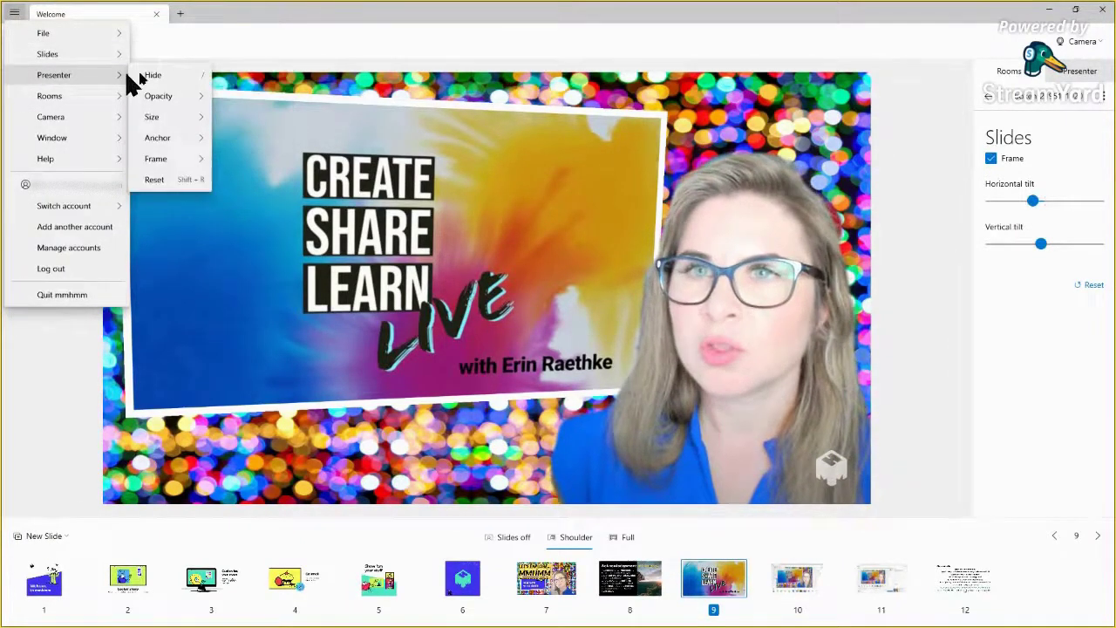
{"action": "left_click", "coordinate": [1080, 78]}
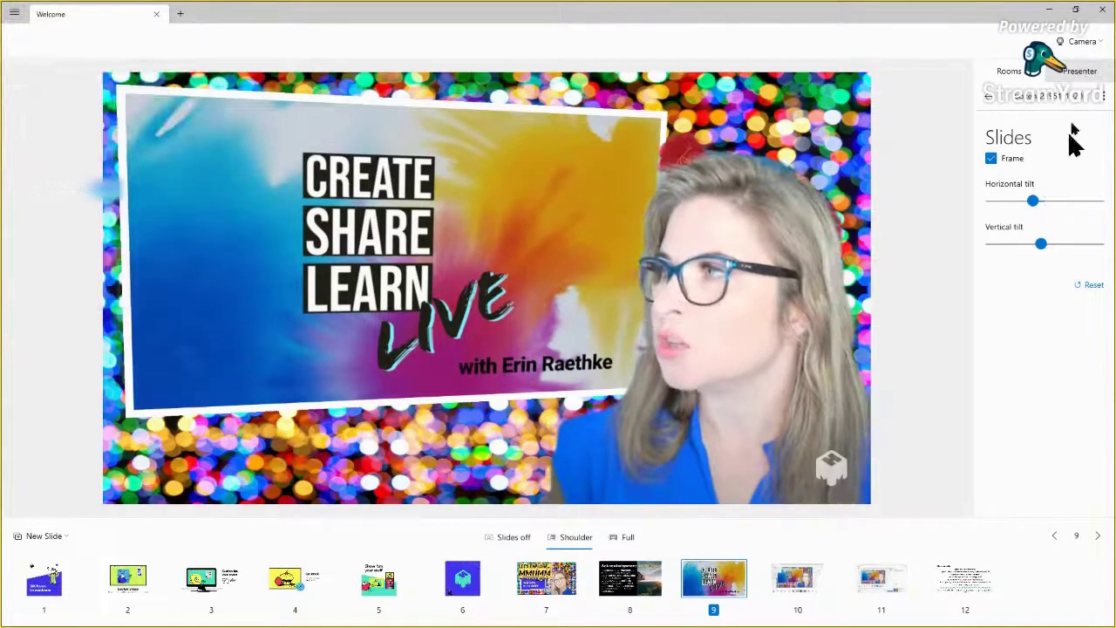
{"action": "left_click", "coordinate": [1080, 73]}
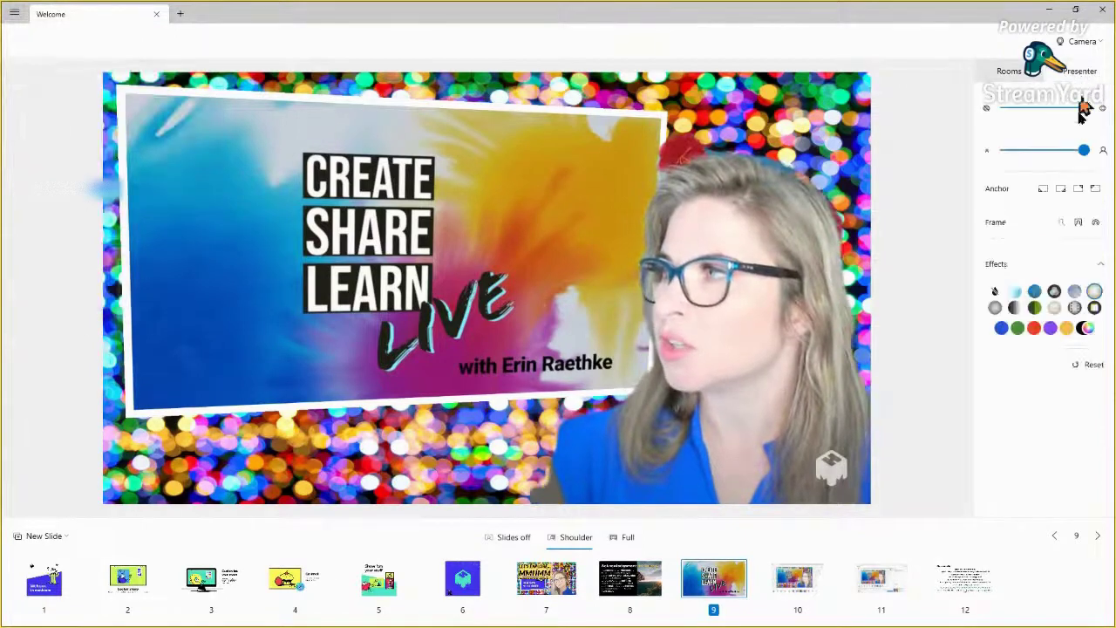
Step: Review the application's Rooms commands, and leave the bokeh room's slide settings for the full room list
{"action": "left_click", "coordinate": [15, 15]}
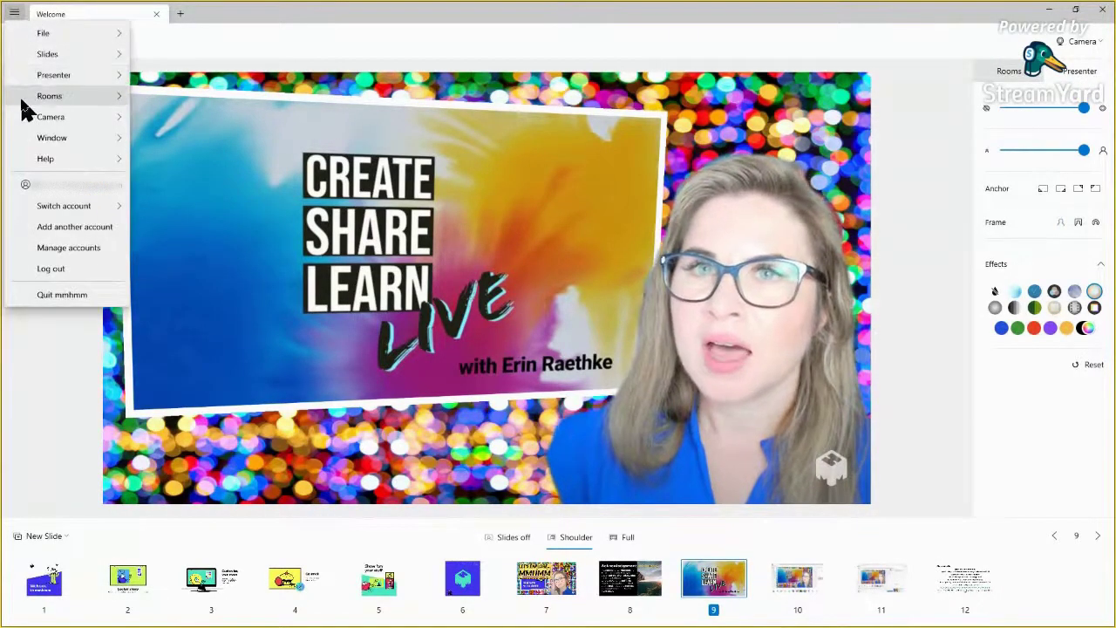
{"action": "mouse_move", "coordinate": [79, 99]}
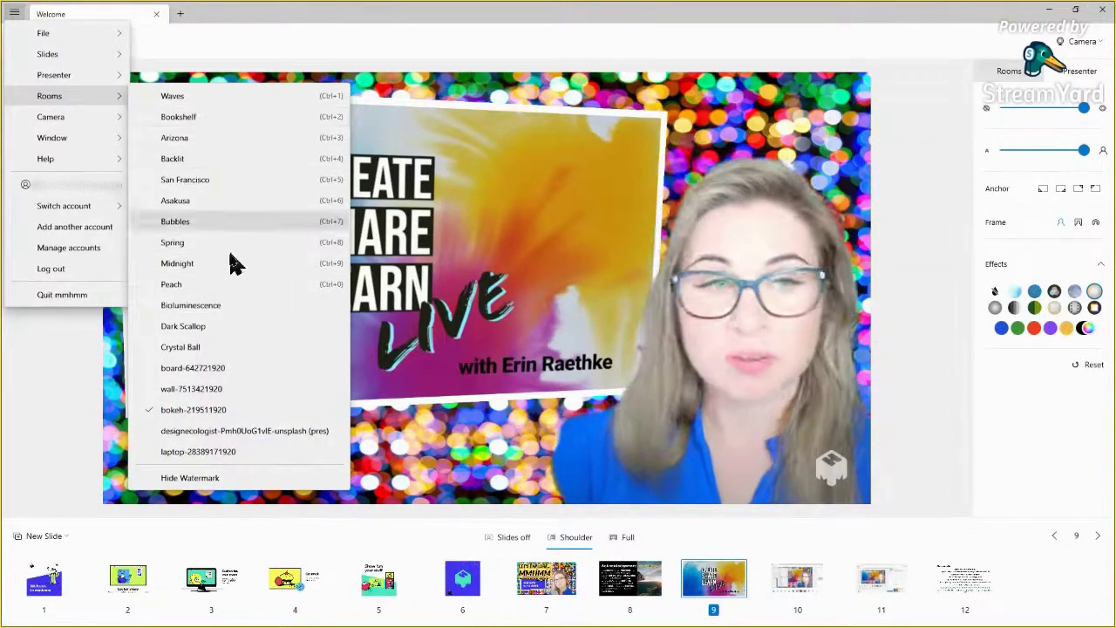
{"action": "left_click", "coordinate": [1016, 77]}
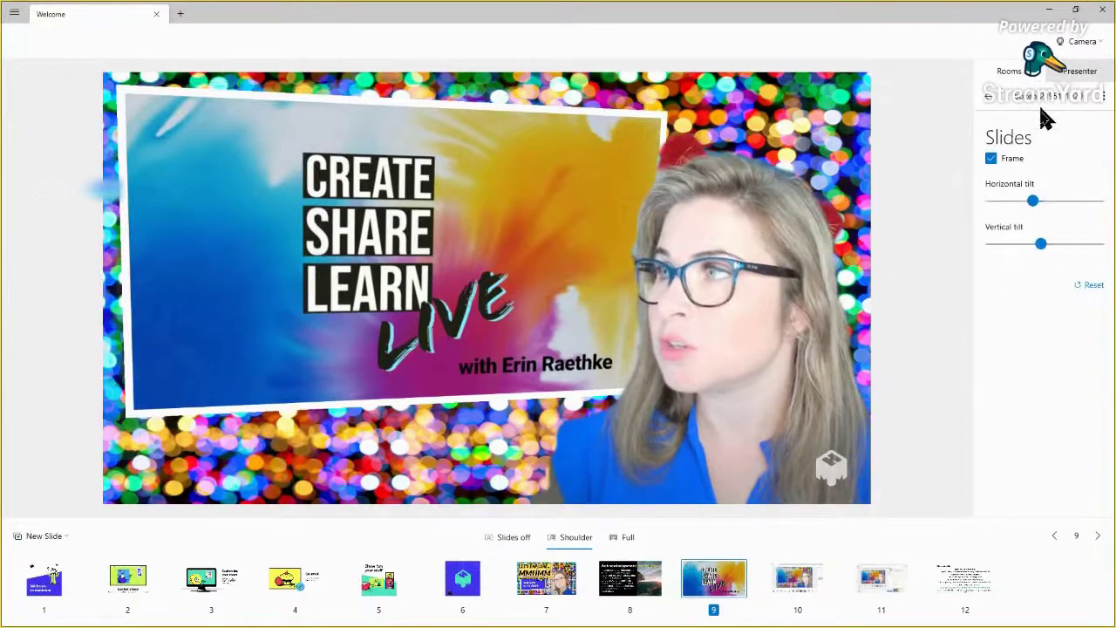
{"action": "left_click", "coordinate": [988, 95]}
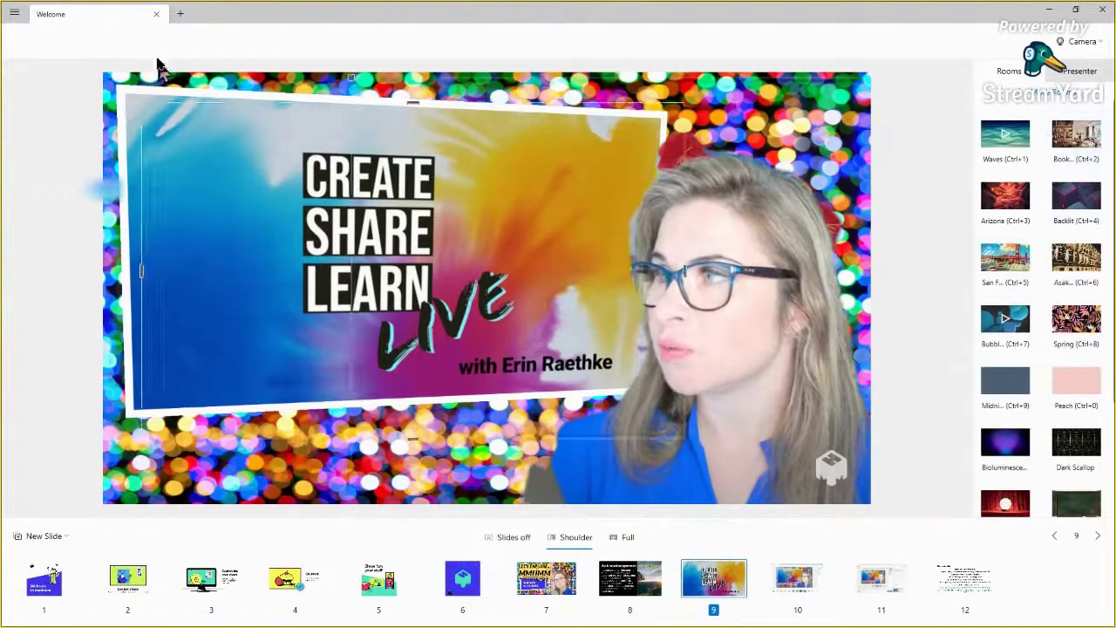
Step: Review the application's Rooms, Camera and Window commands, including the camera sources and green screen option
{"action": "left_click", "coordinate": [12, 14]}
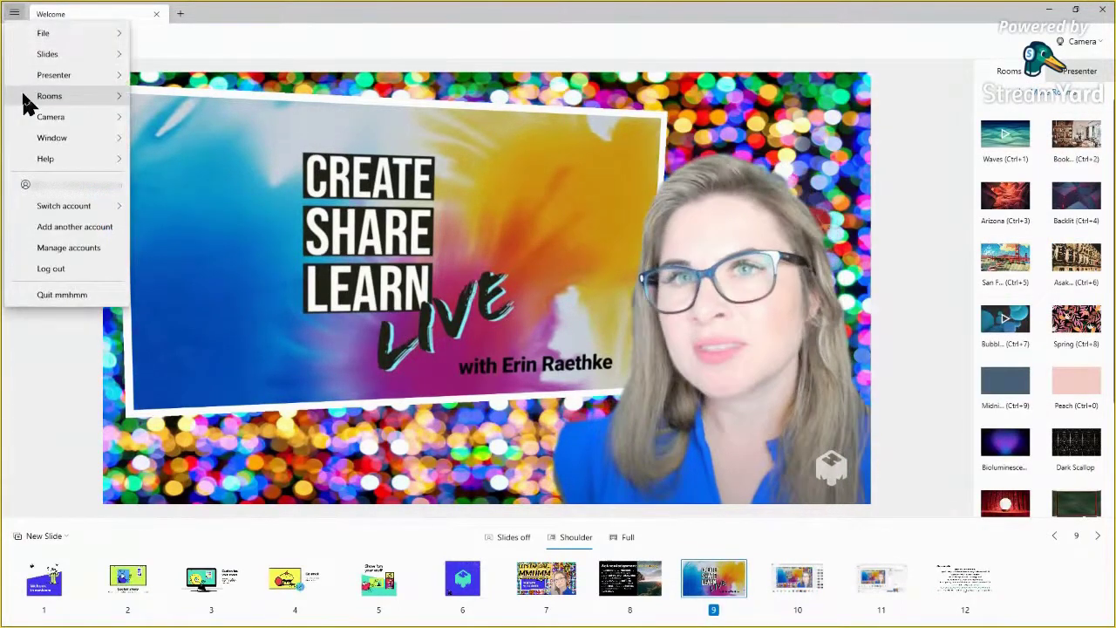
{"action": "mouse_move", "coordinate": [26, 98]}
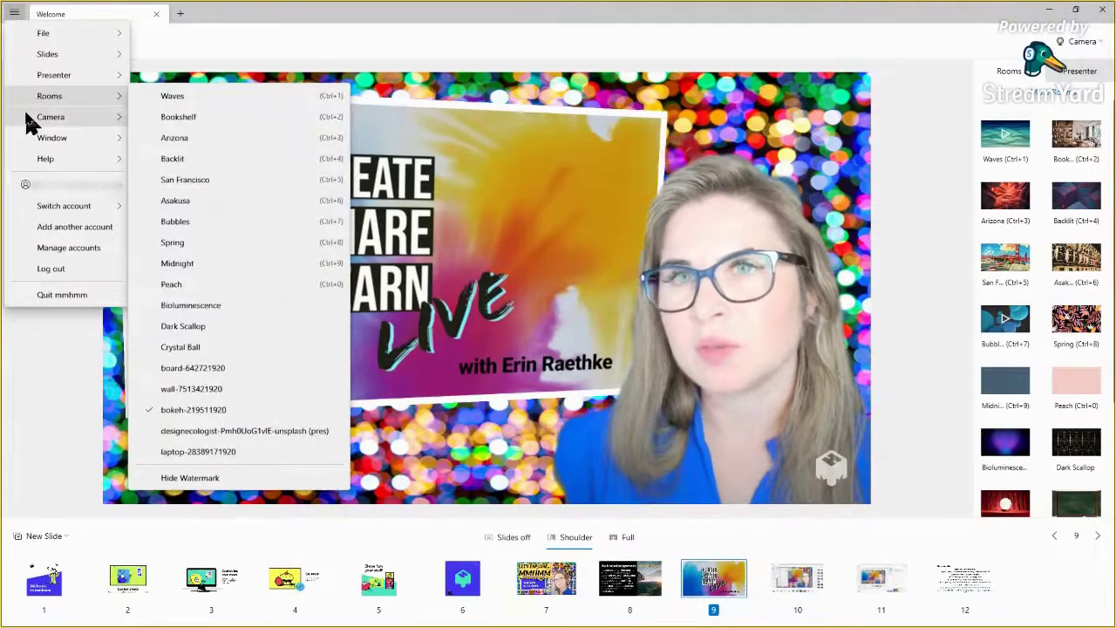
{"action": "mouse_move", "coordinate": [29, 125]}
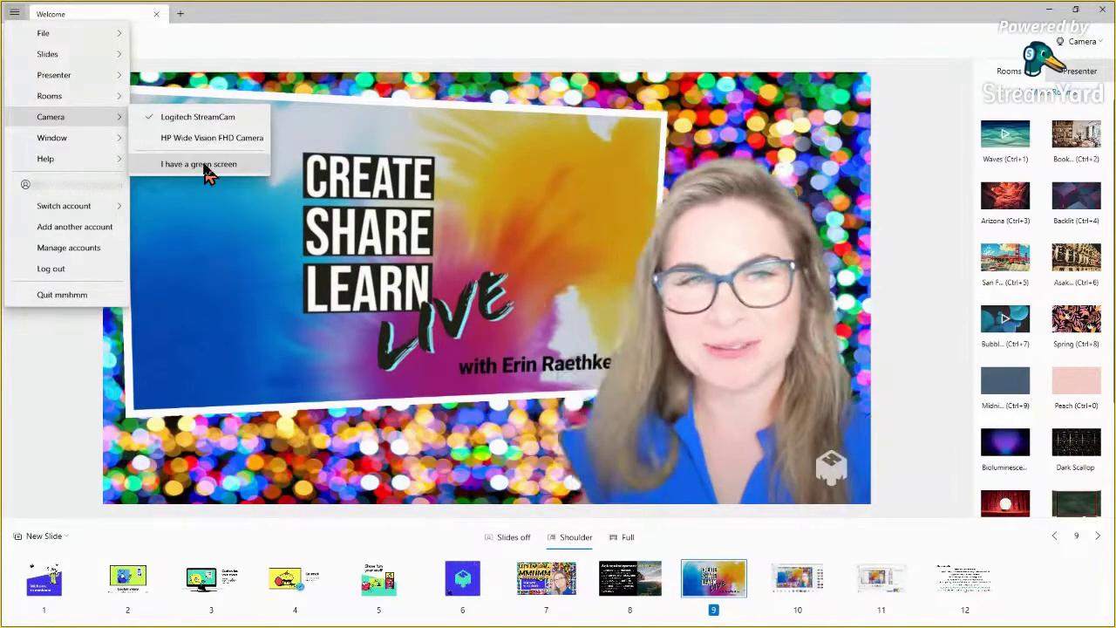
{"action": "mouse_move", "coordinate": [67, 140]}
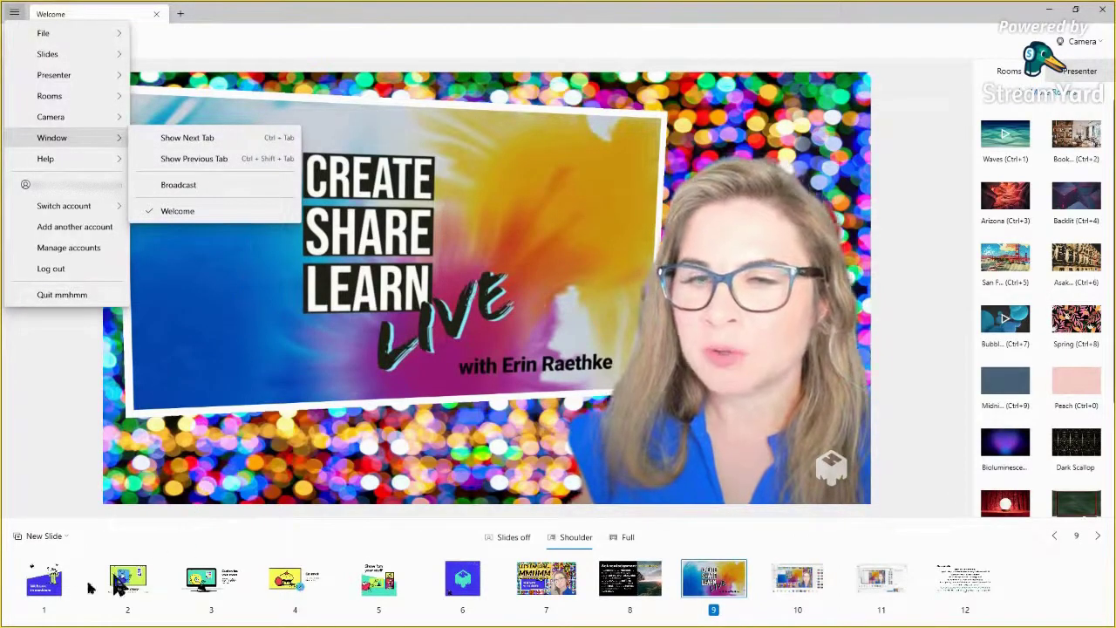
{"action": "left_click", "coordinate": [190, 144]}
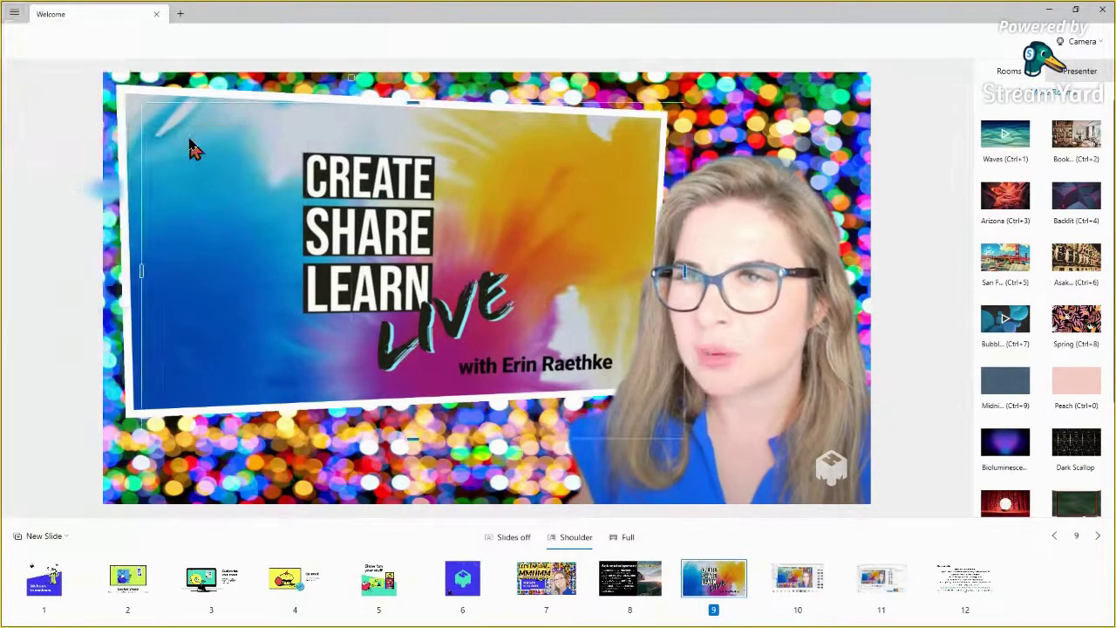
Step: Browse the presentation from slide 2 through slide 12, and return to the Create Share Learn Live slide 9
{"action": "left_click", "coordinate": [148, 591]}
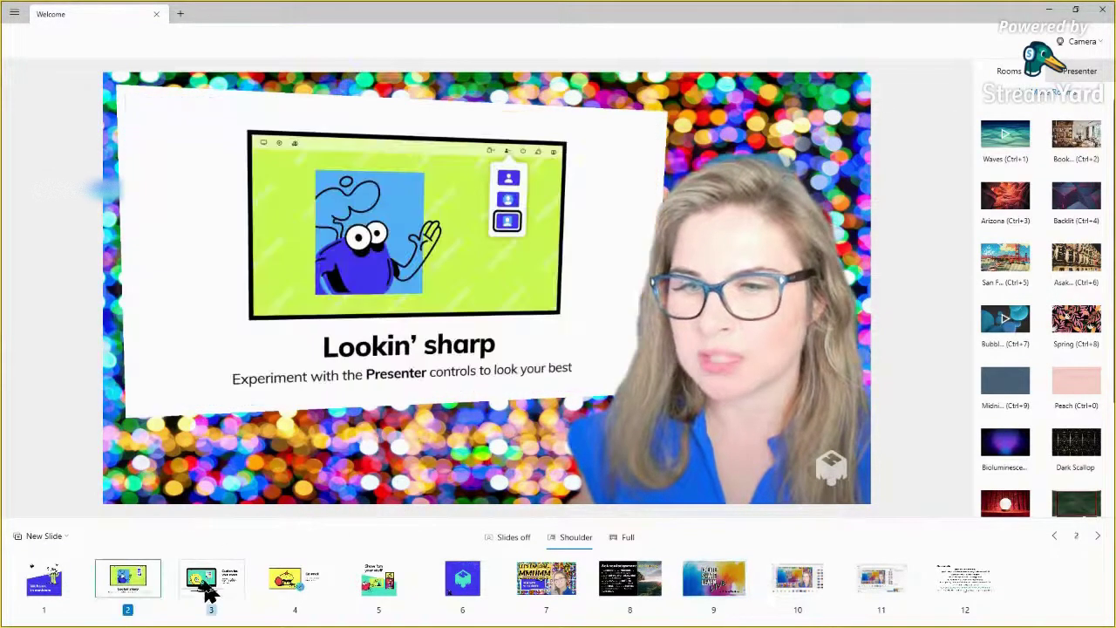
{"action": "left_click", "coordinate": [211, 583]}
{"action": "left_click", "coordinate": [293, 579]}
{"action": "left_click", "coordinate": [379, 579]}
{"action": "left_click", "coordinate": [547, 579]}
{"action": "left_click", "coordinate": [629, 579]}
{"action": "left_click", "coordinate": [717, 593]}
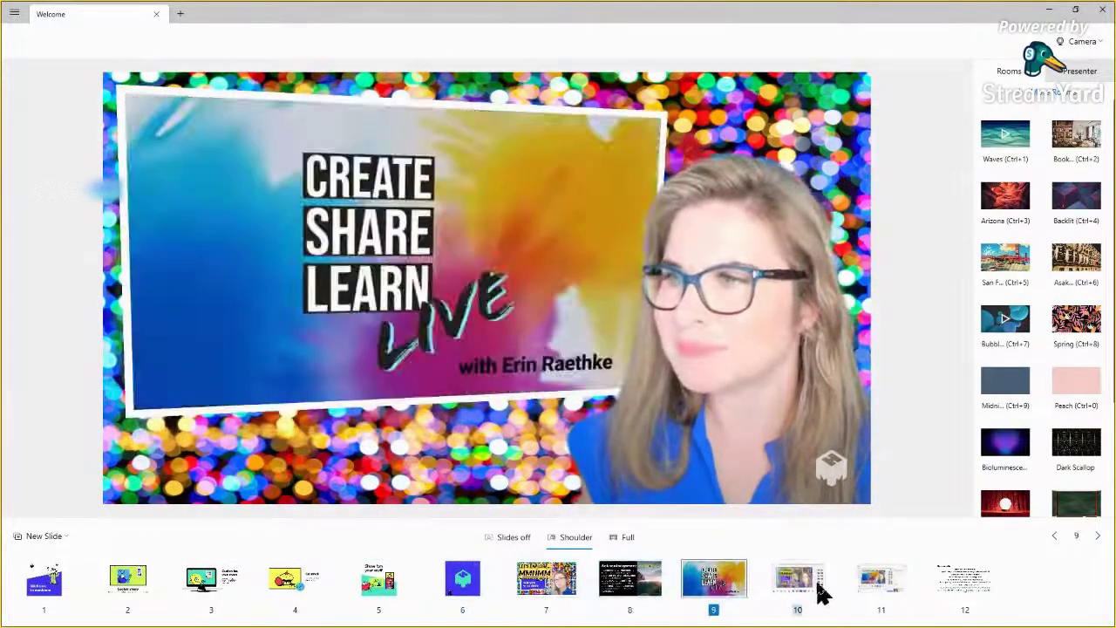
{"action": "left_click", "coordinate": [797, 582]}
{"action": "left_click", "coordinate": [881, 583]}
{"action": "left_click", "coordinate": [965, 583]}
{"action": "left_click", "coordinate": [721, 586]}
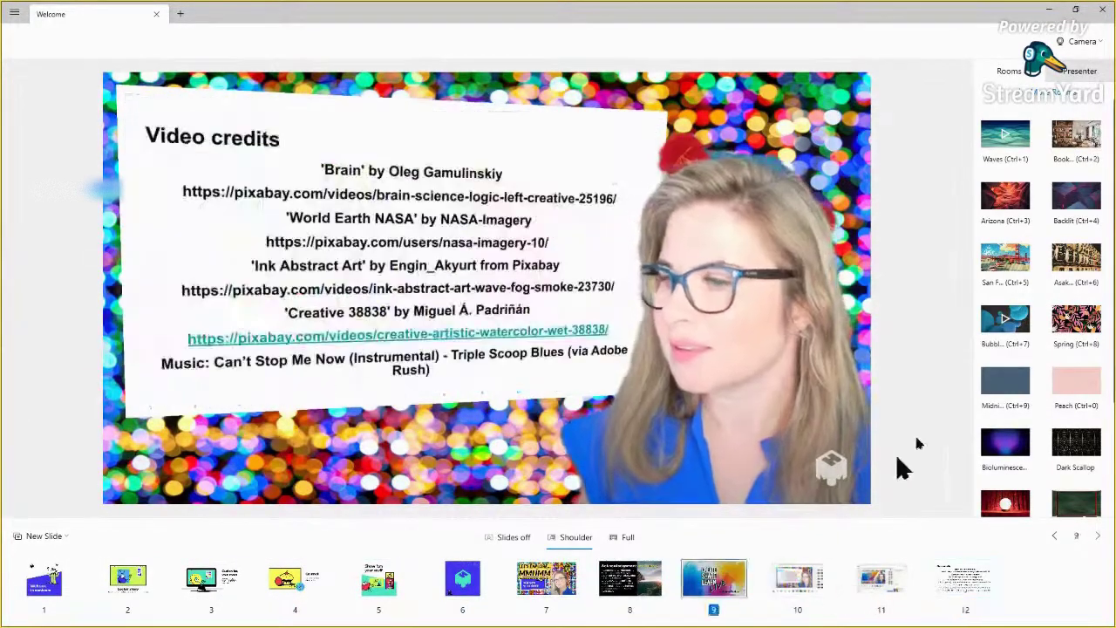
Step: Review the application's account commands for switching, adding and managing accounts, logging out and quitting
{"action": "left_click", "coordinate": [14, 14]}
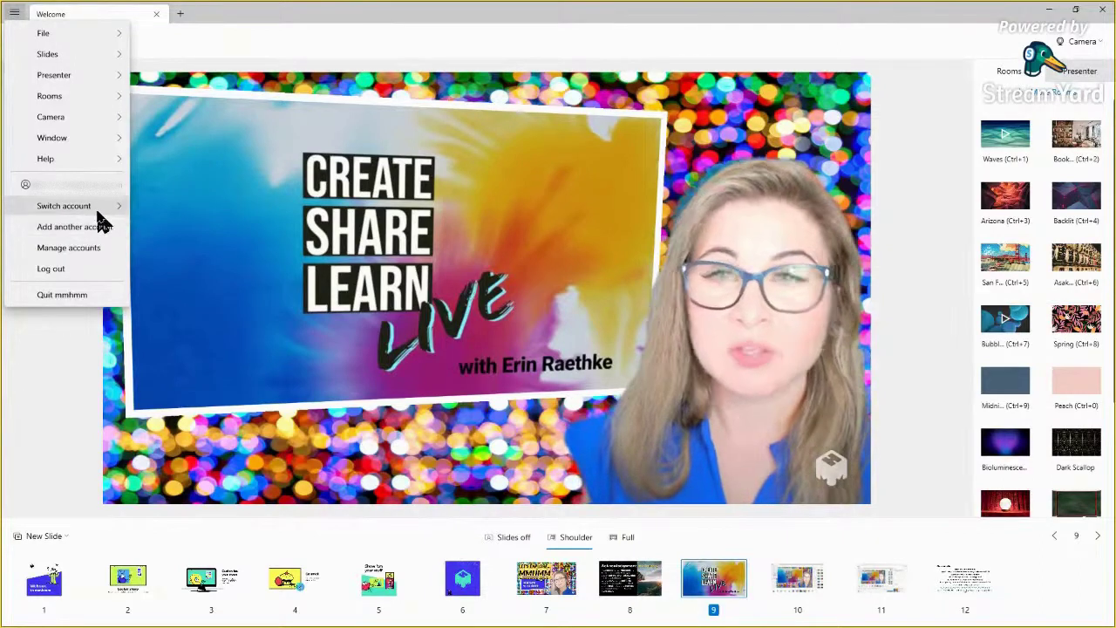
{"action": "mouse_move", "coordinate": [98, 212]}
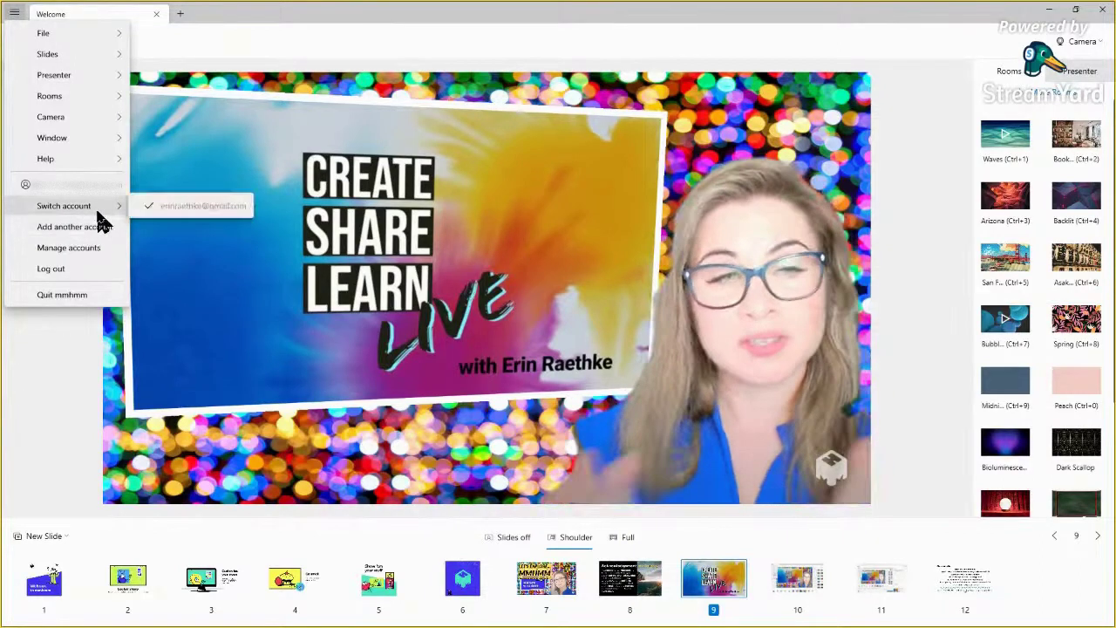
{"action": "left_click", "coordinate": [5, 445]}
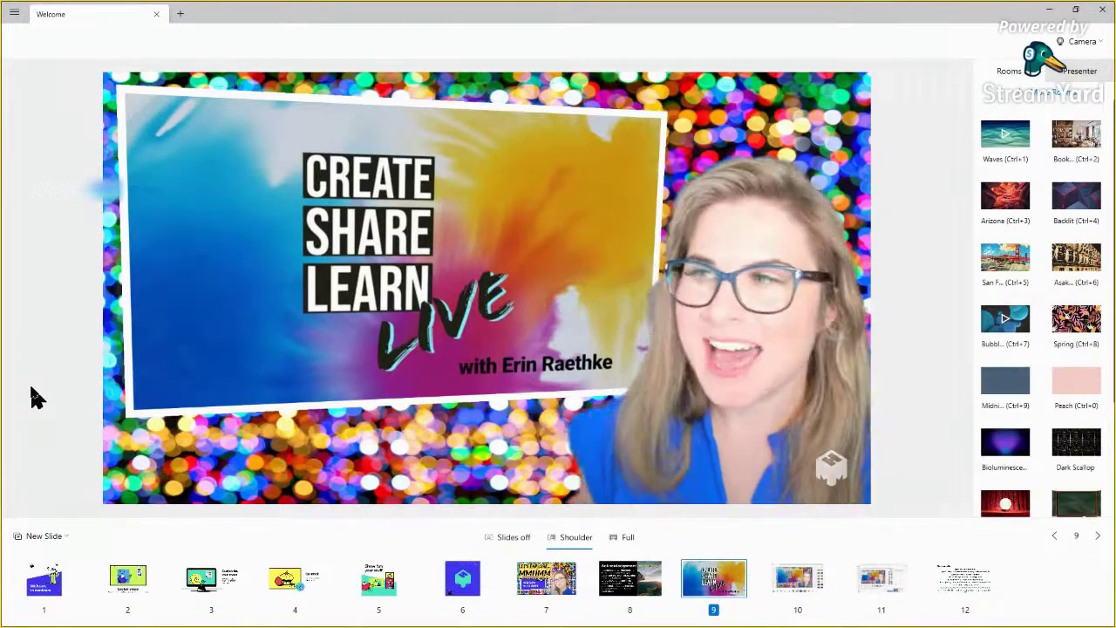
{"action": "left_click", "coordinate": [15, 14]}
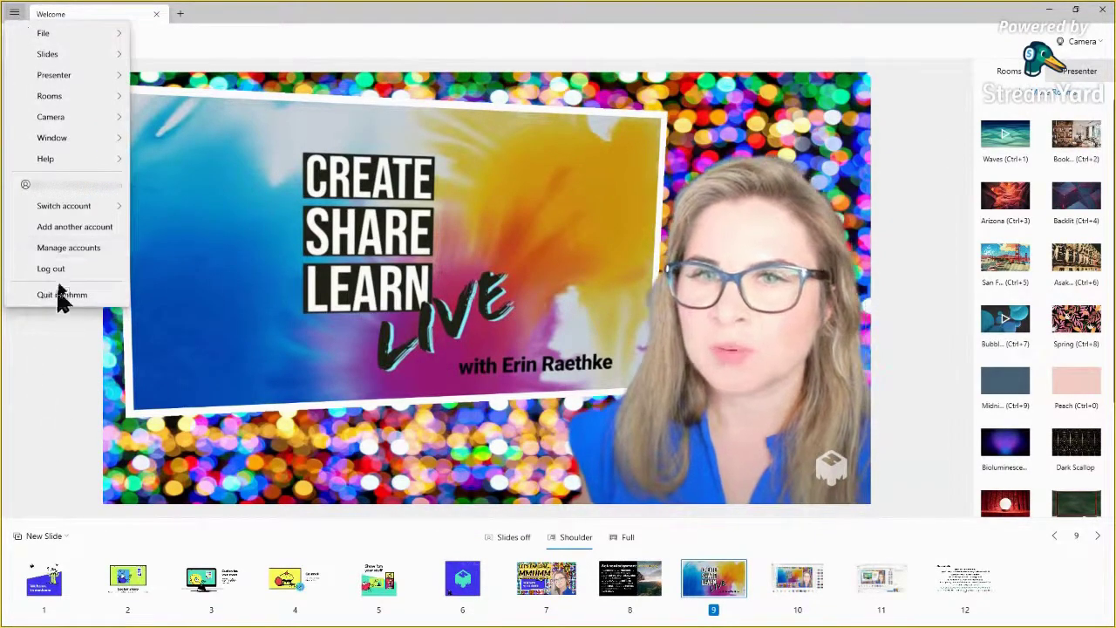
{"action": "left_click", "coordinate": [61, 376]}
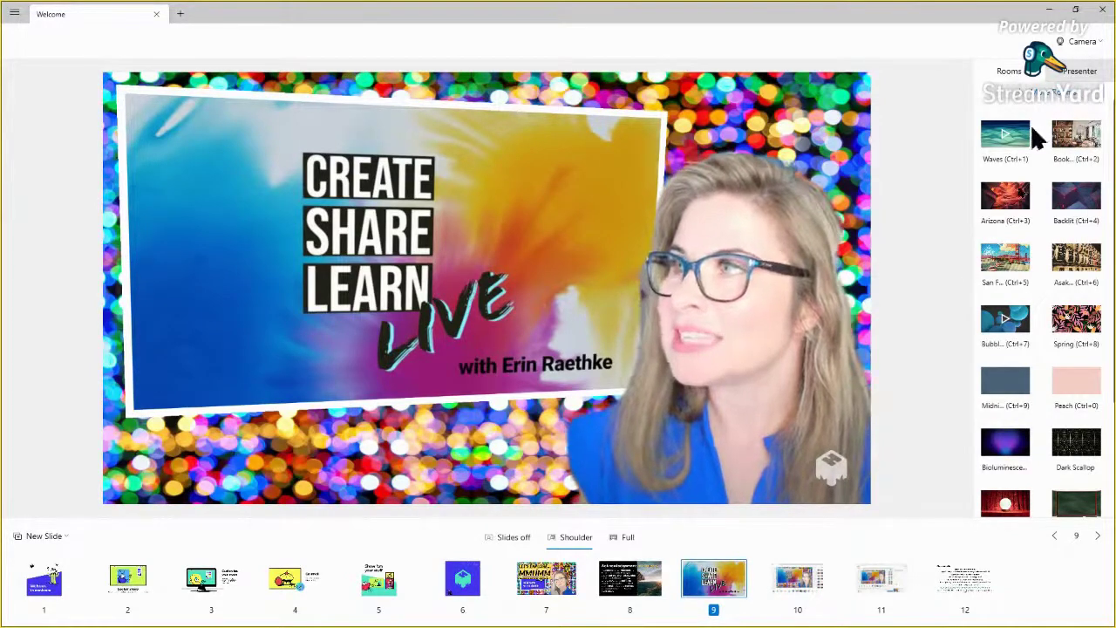
Step: Preview the custom designecologist room, and apply the custom wall room with the wooden floor as the background
{"action": "scroll", "coordinate": [1029, 489], "scroll_direction": "down", "scroll_amount": 2}
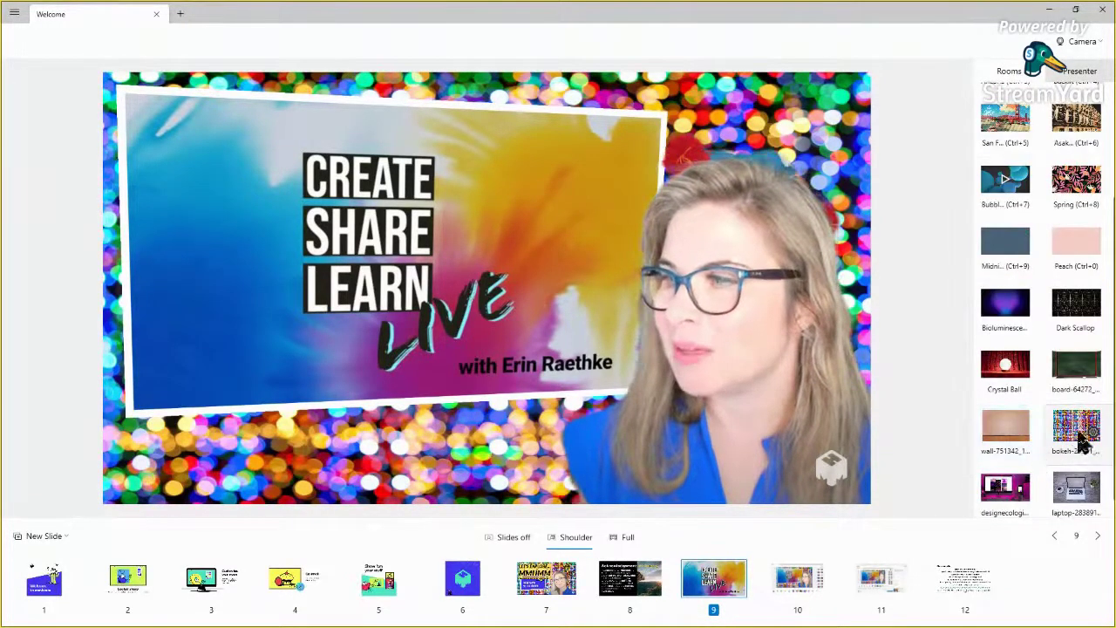
{"action": "left_click", "coordinate": [1016, 488]}
{"action": "left_click", "coordinate": [1014, 424]}
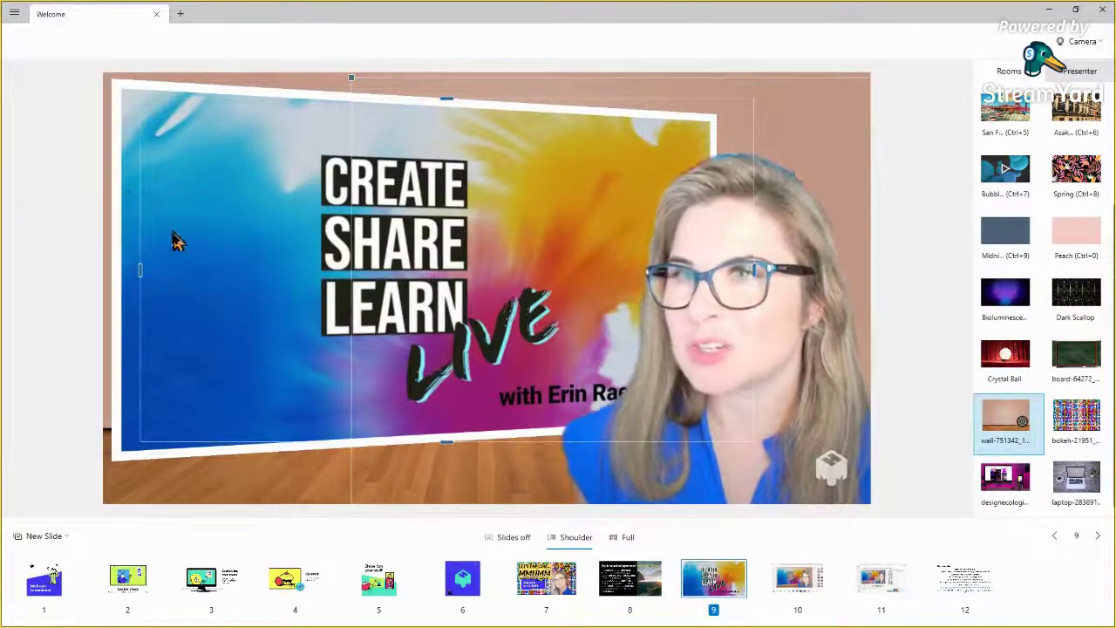
Step: Shrink and reposition the slide on the wall beside the presenter, and switch the slide display to Full
{"action": "left_click_drag", "start_coordinate": [139, 270], "coordinate": [190, 252]}
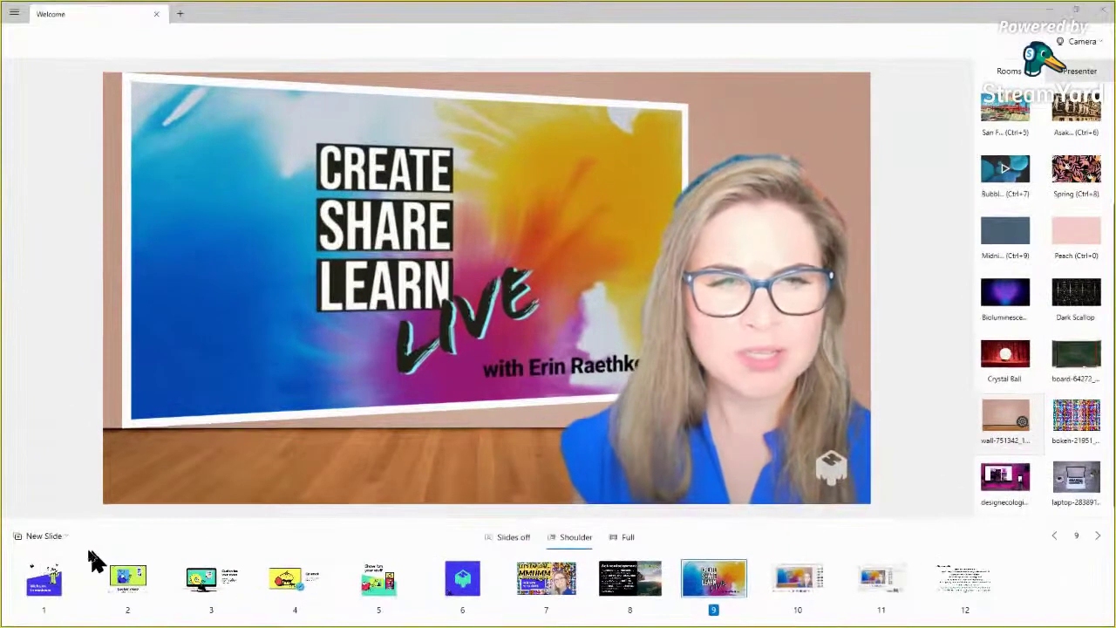
{"action": "left_click_drag", "start_coordinate": [148, 262], "coordinate": [192, 277]}
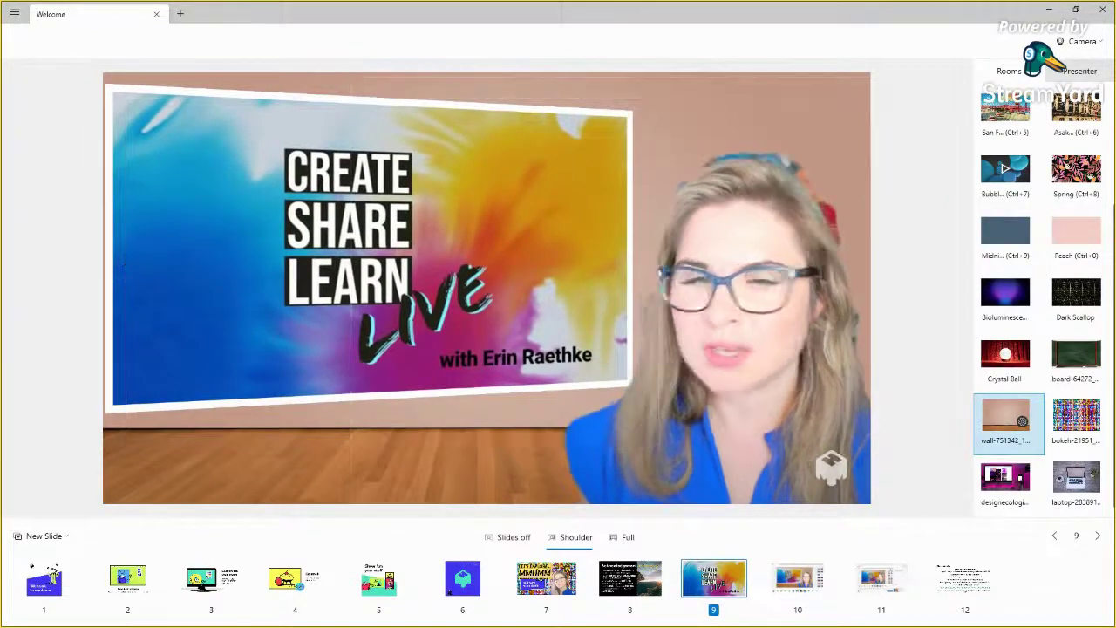
{"action": "left_click", "coordinate": [623, 540]}
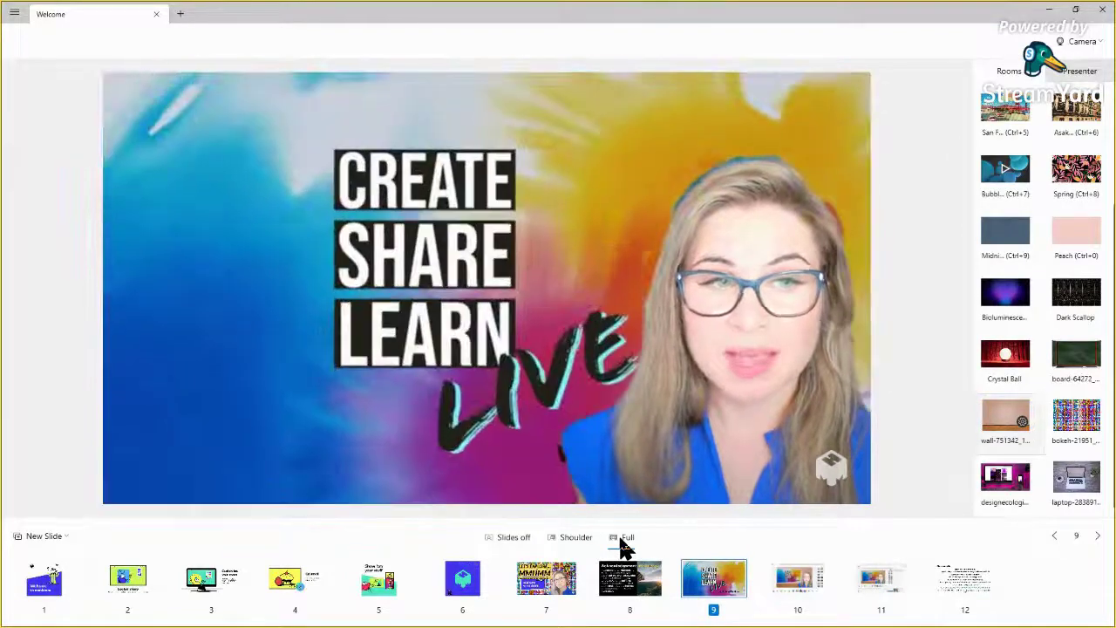